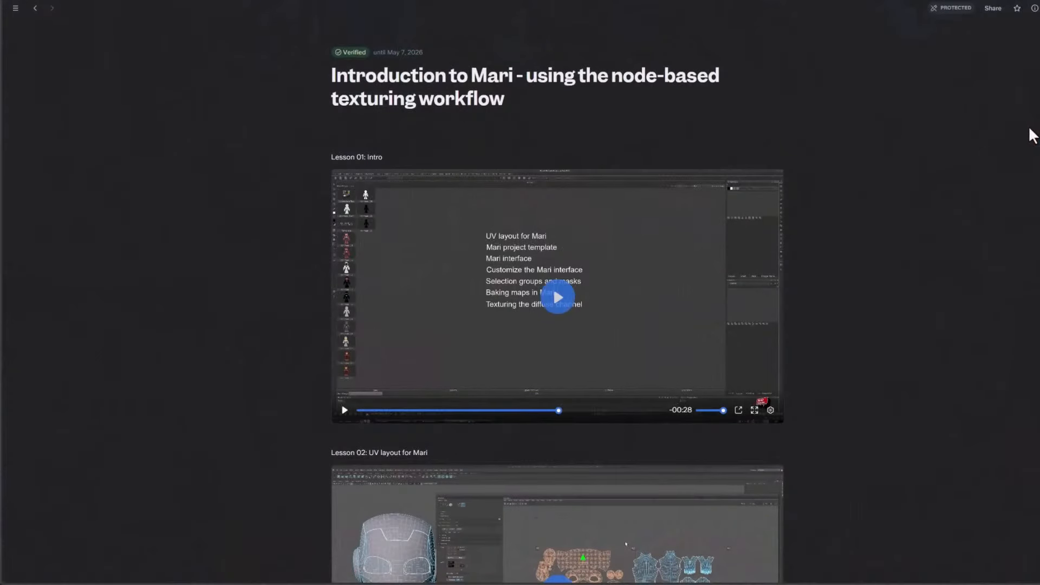
Browse the lesson list of the Introduction to Mari node-based texturing course
scroll(1032, 135, "down", 4)
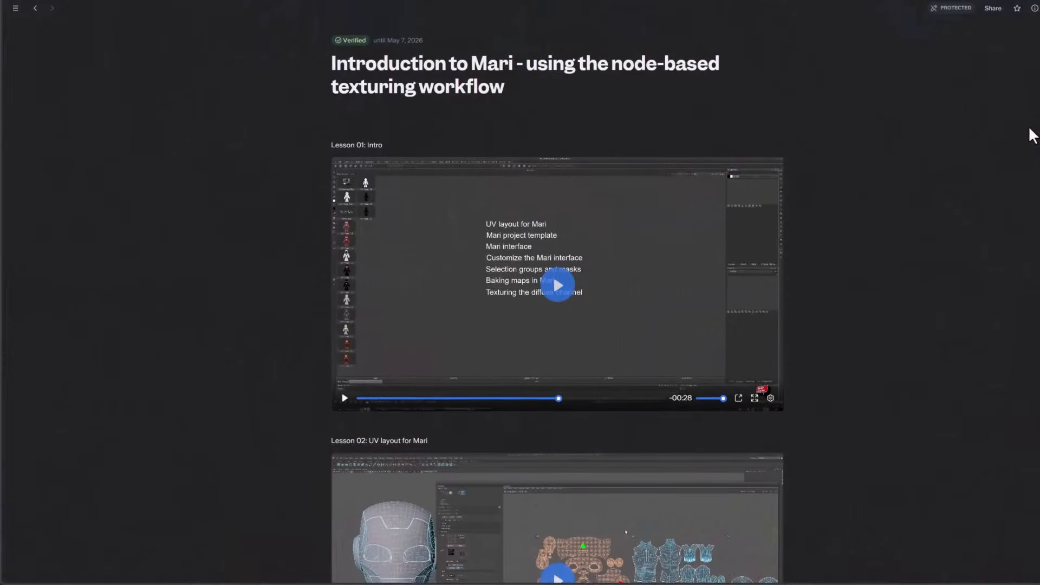
scroll(1032, 135, "down", 5)
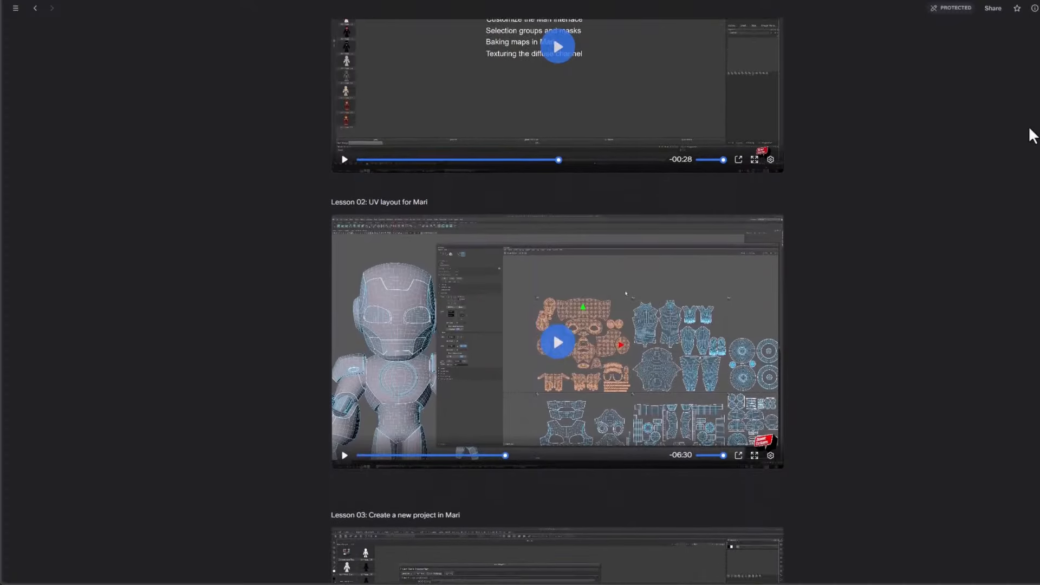
scroll(1032, 135, "down", 6)
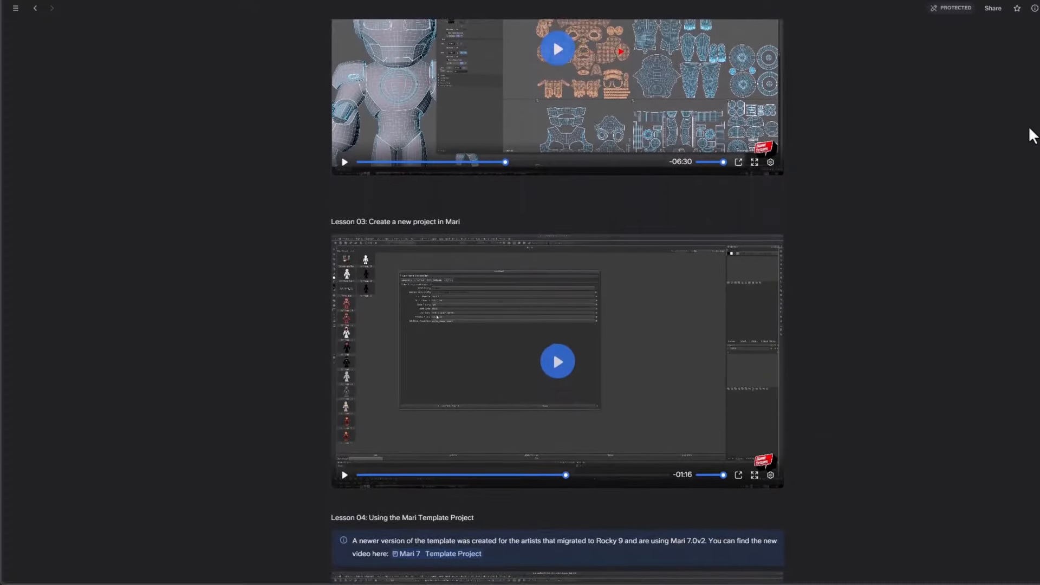
scroll(1032, 135, "down", 6)
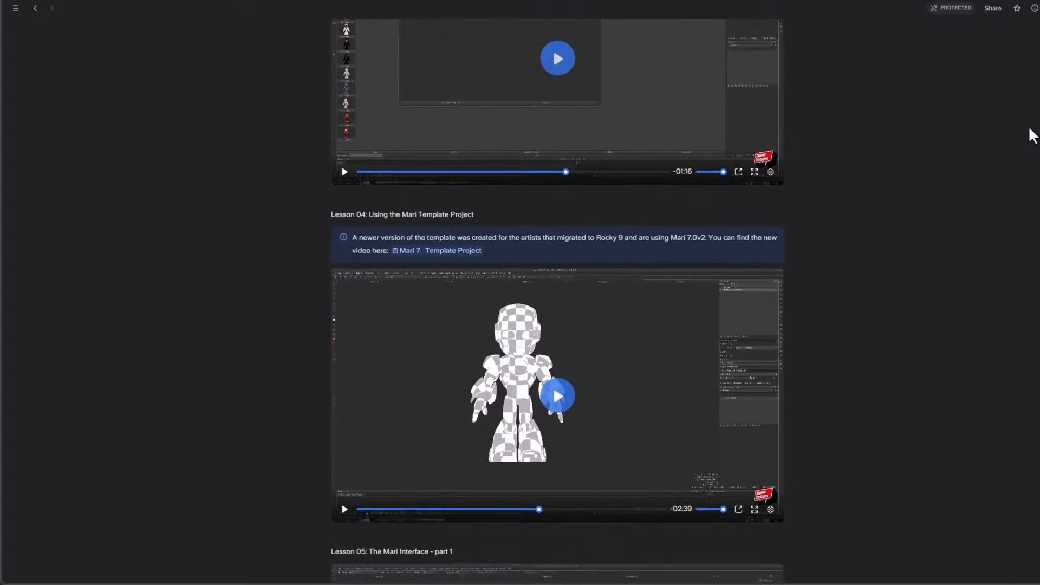
scroll(1032, 135, "down", 6)
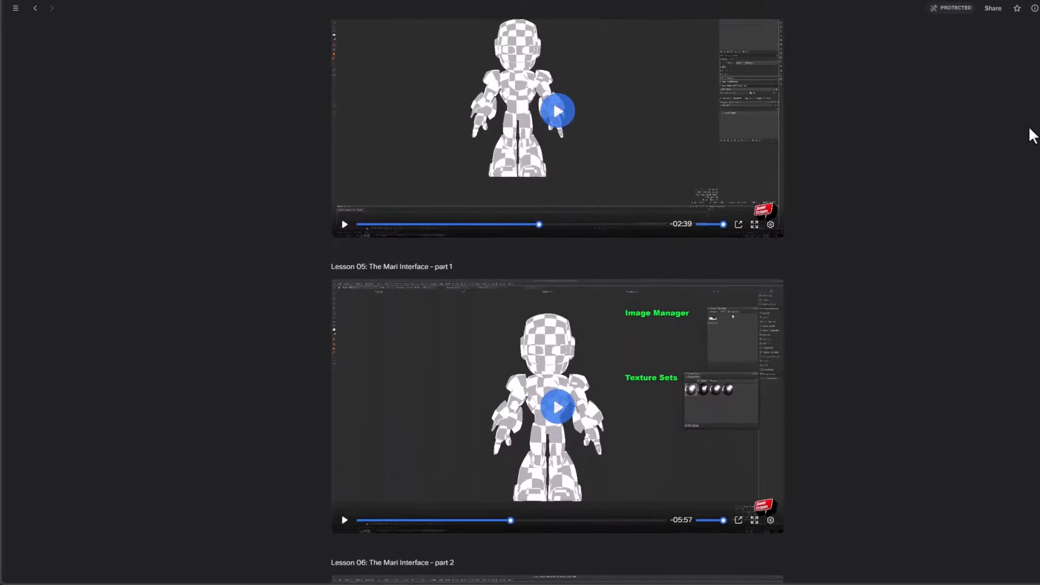
scroll(1032, 136, "down", 7)
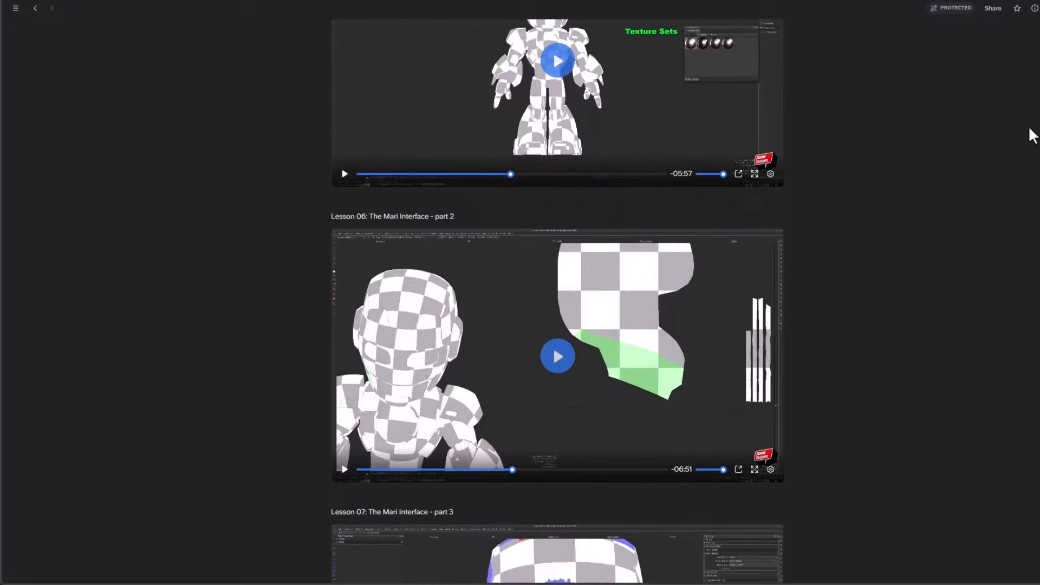
scroll(1032, 135, "down", 6)
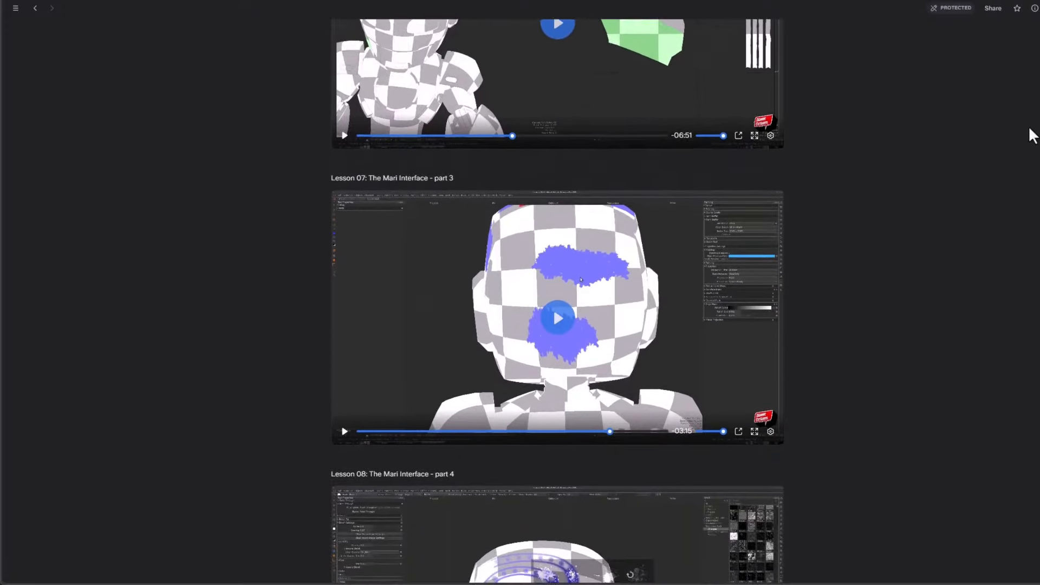
scroll(1032, 135, "down", 6)
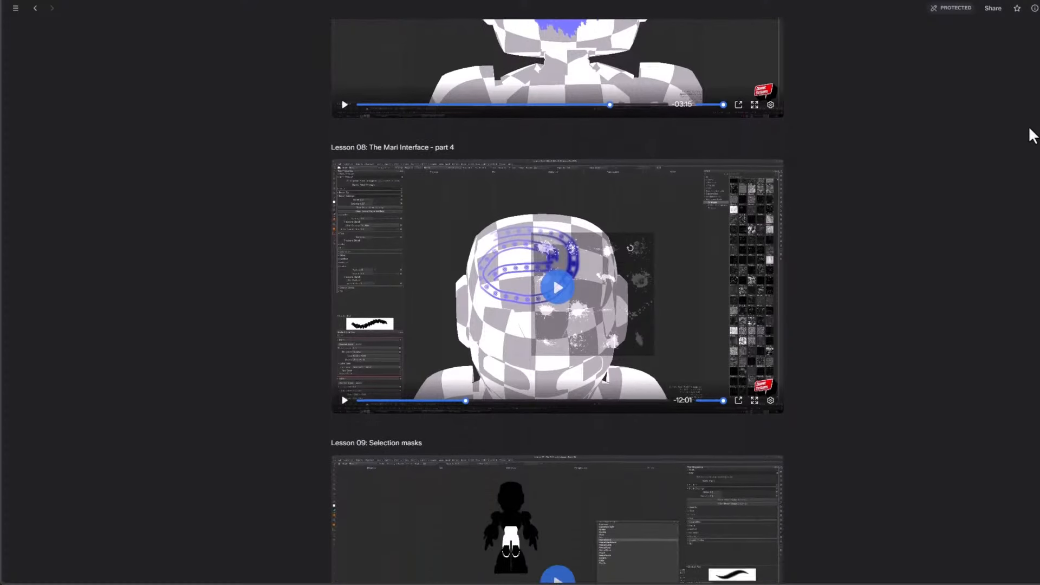
scroll(1032, 135, "down", 6)
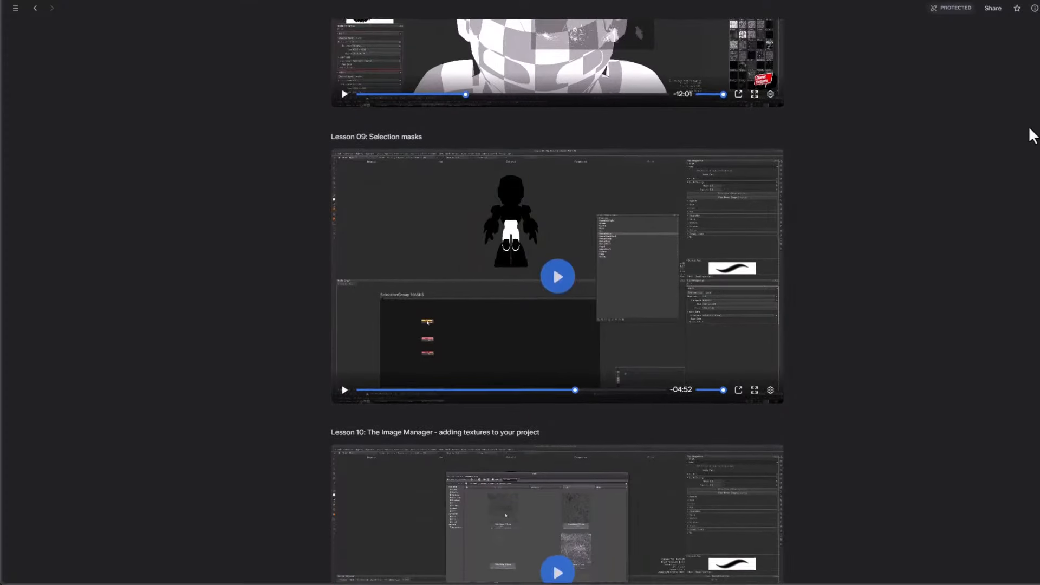
scroll(1032, 135, "down", 6)
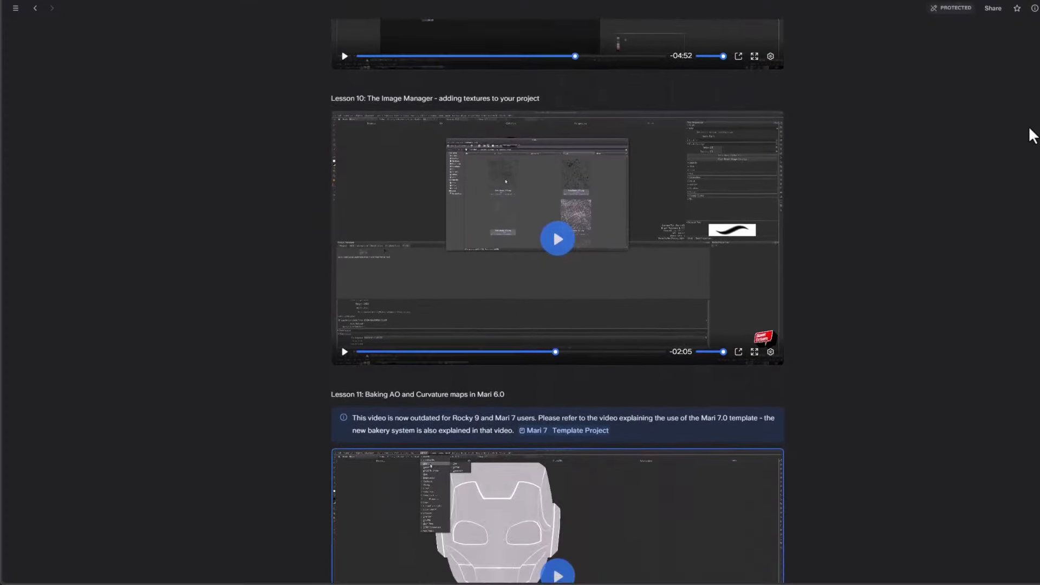
scroll(1033, 135, "down", 6)
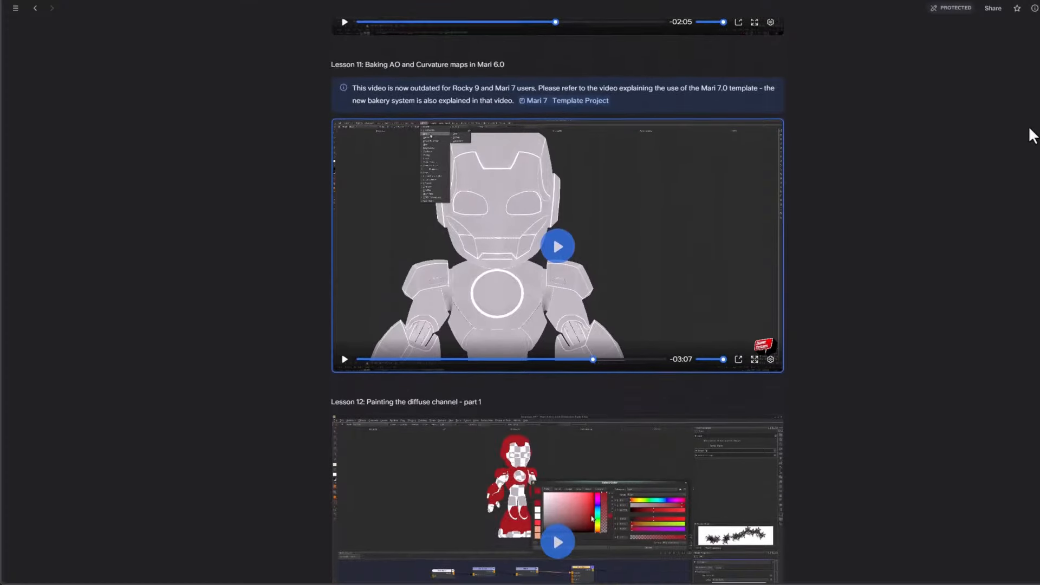
scroll(1032, 135, "down", 6)
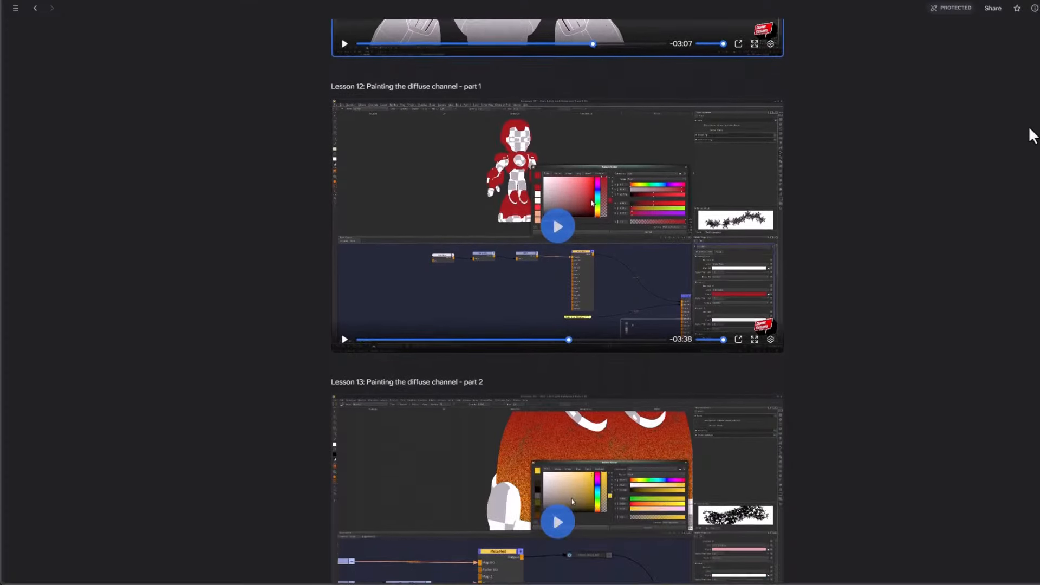
scroll(1032, 135, "down", 6)
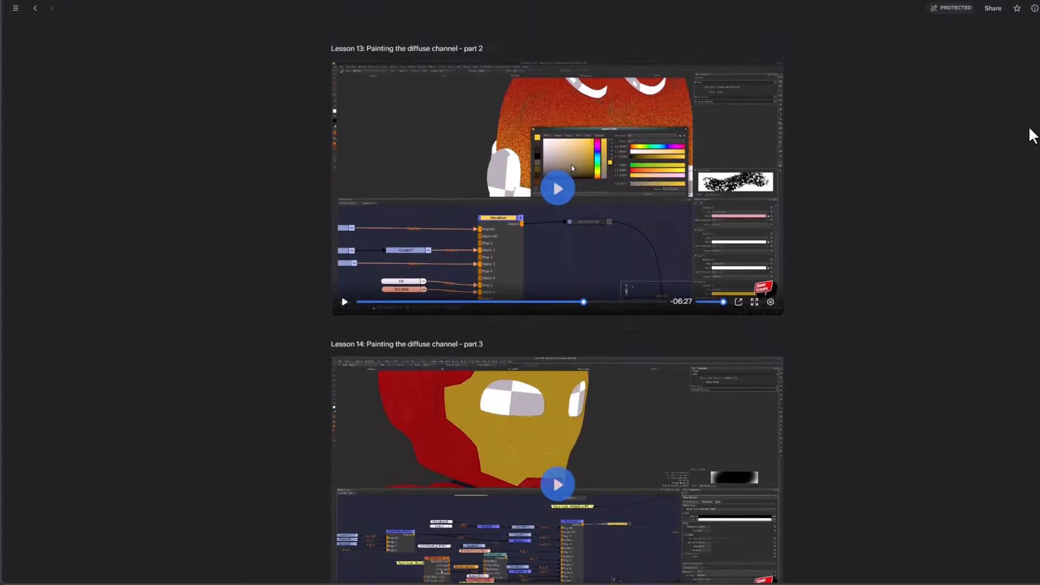
scroll(1033, 135, "down", 6)
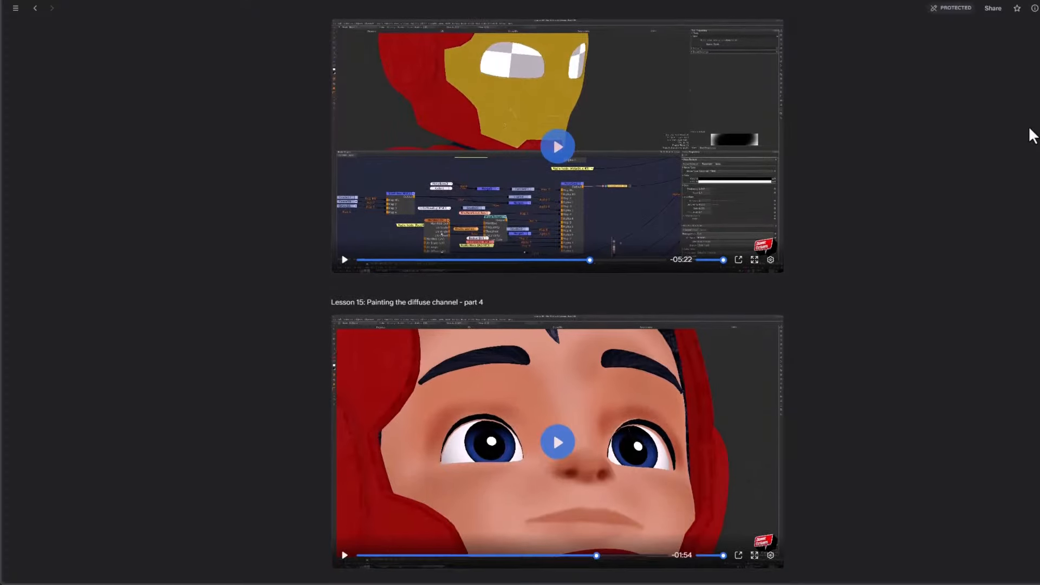
scroll(1032, 136, "down", 6)
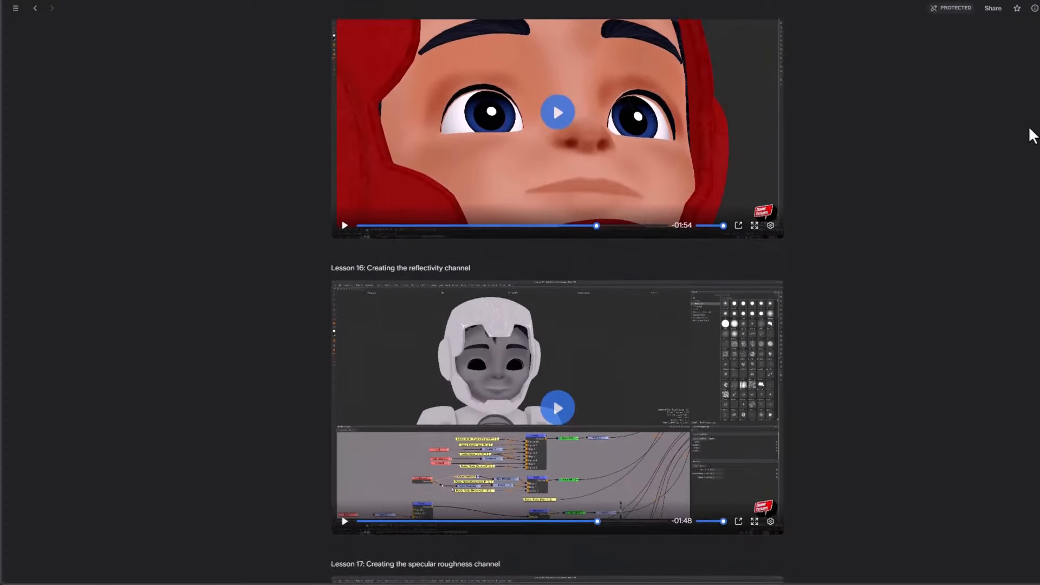
scroll(1033, 136, "down", 6)
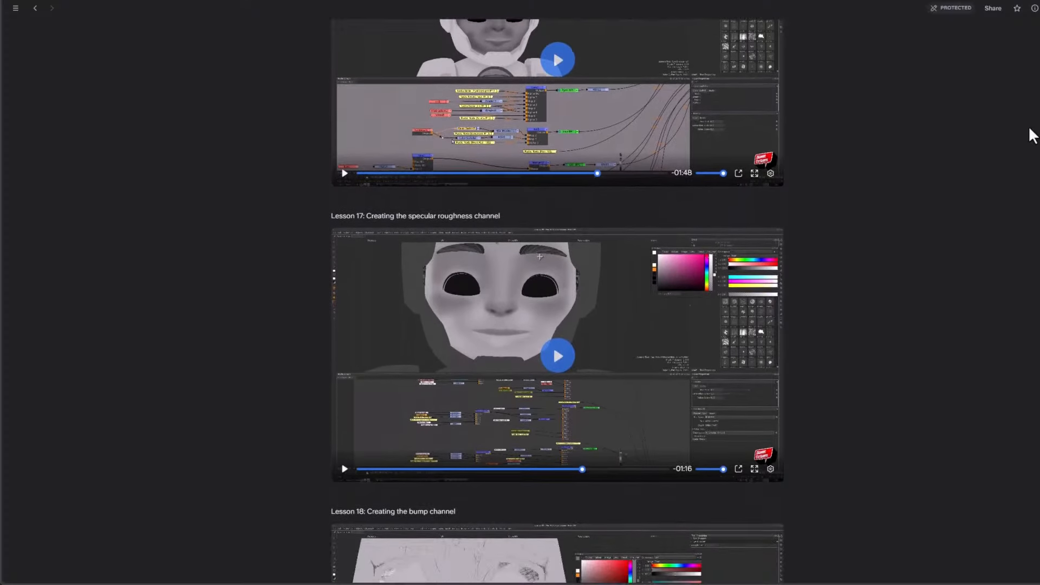
scroll(1032, 136, "down", 6)
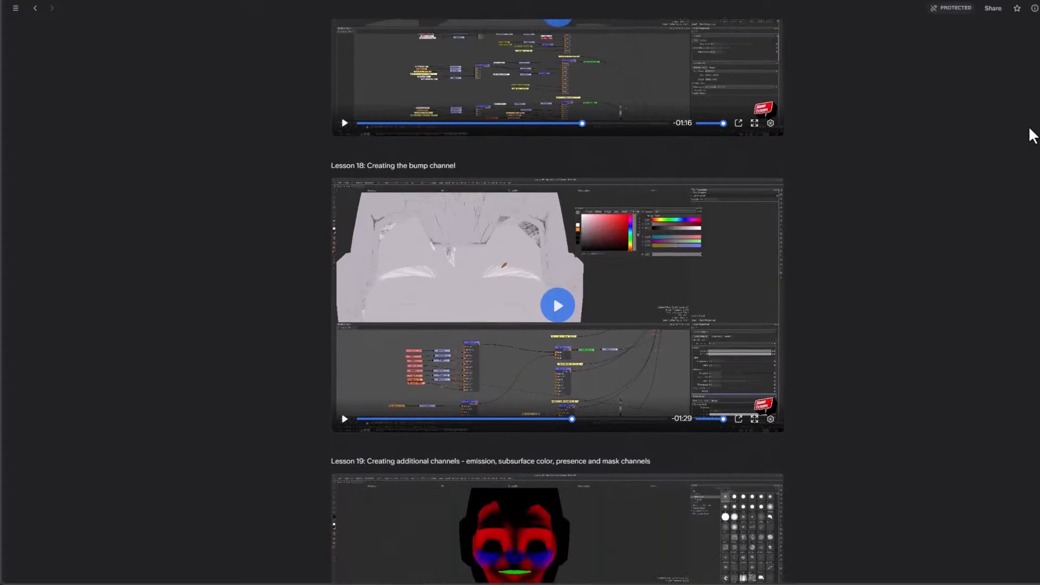
scroll(1032, 135, "down", 6)
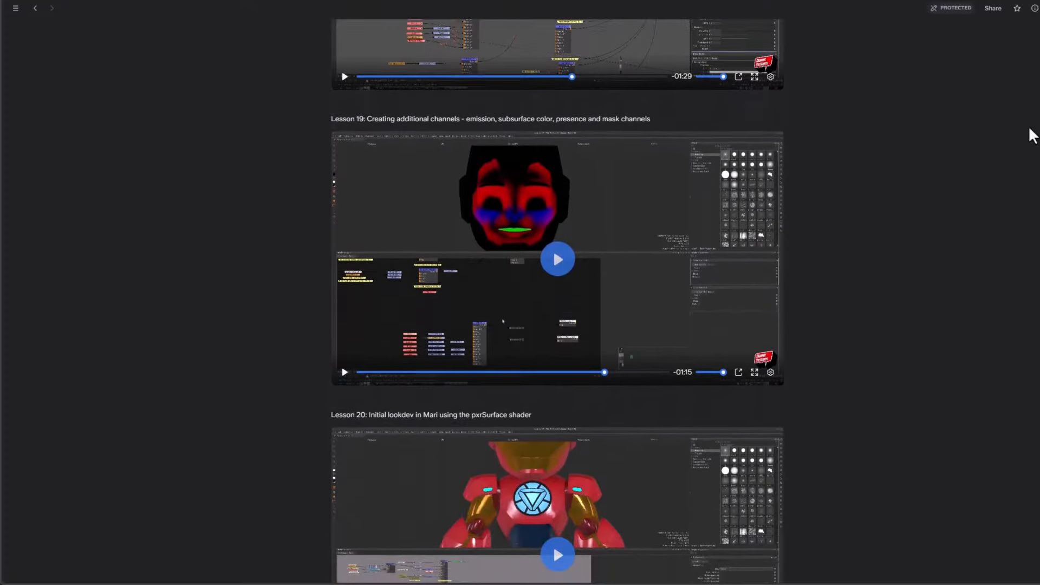
scroll(1032, 135, "down", 6)
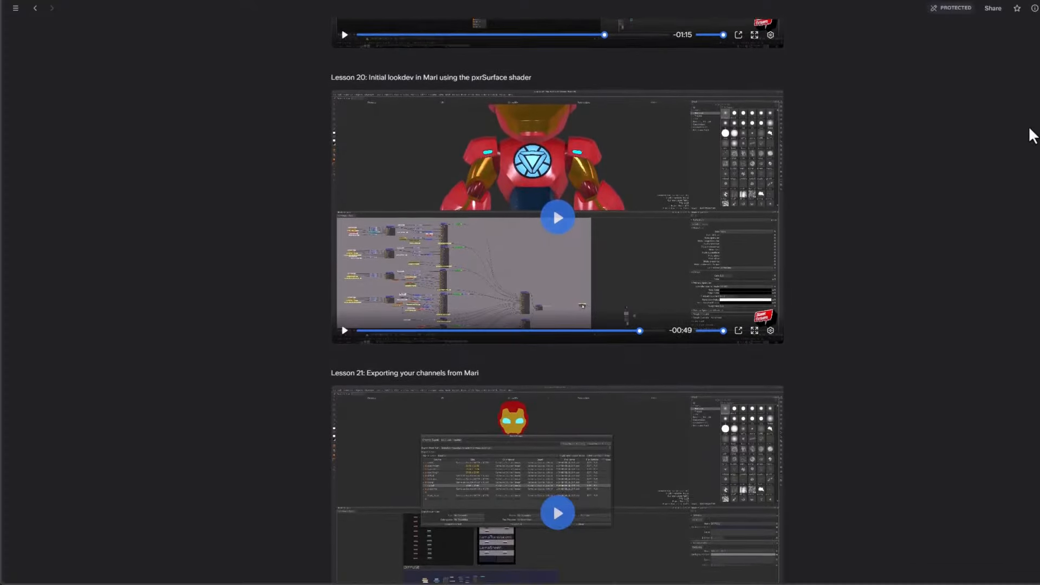
scroll(1032, 135, "down", 3)
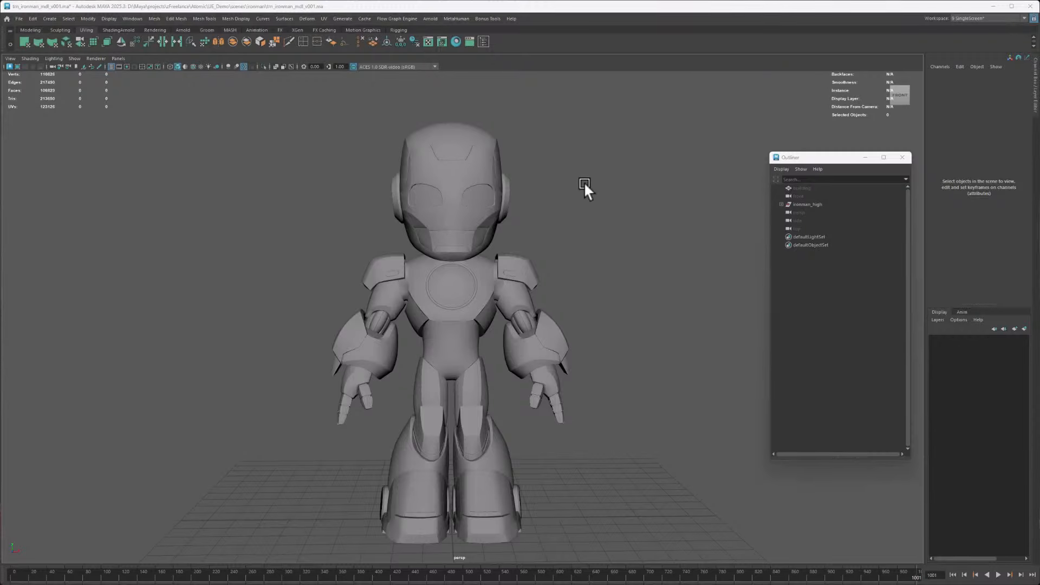
Expand the ironman_high hierarchy down to M_helmet_grp and hide the M_helmet_mask_grp group
left_click(781, 204)
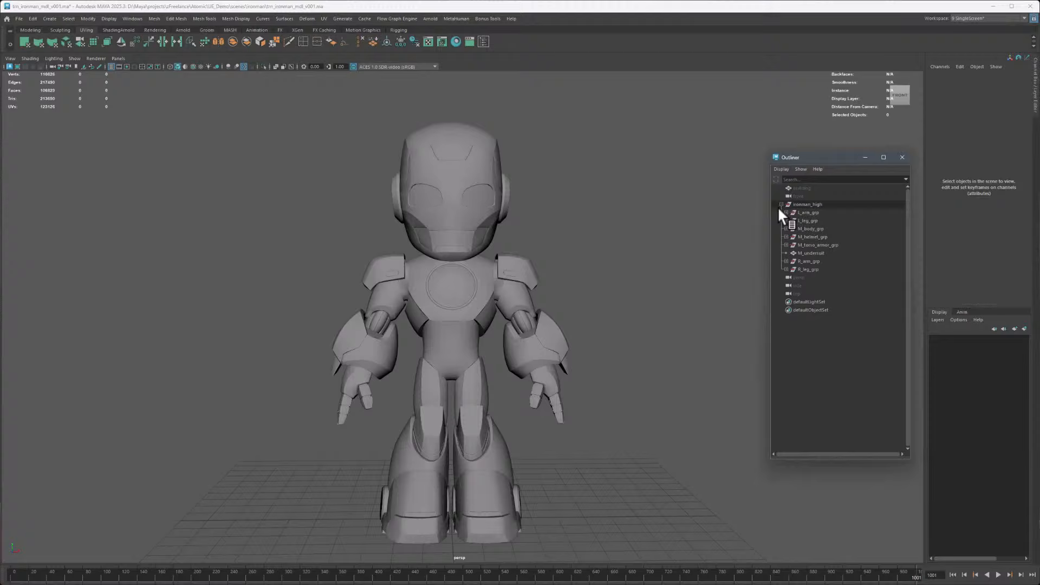
left_click(786, 237)
left_click(824, 253)
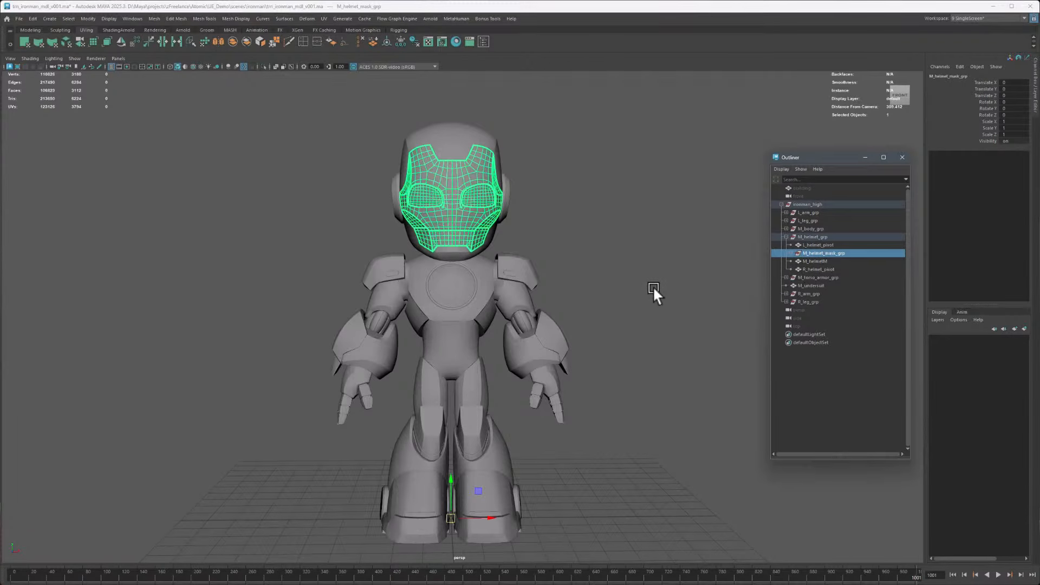
key("ctrl+h")
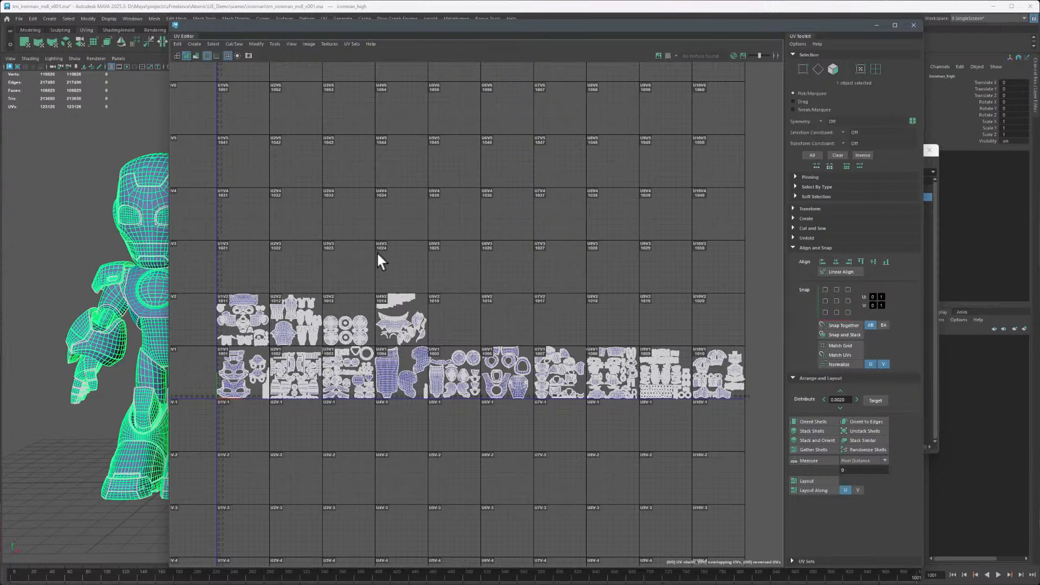
Examine the ironman's UV shells across the UDIM tiles in the UV Editor, then clear the selection
middle_click_drag(383, 344, 482, 266, "alt")
right_click_drag(482, 266, 568, 344, "alt")
middle_click_drag(540, 189, 392, 242, "alt")
right_click_drag(320, 162, 379, 201, "alt")
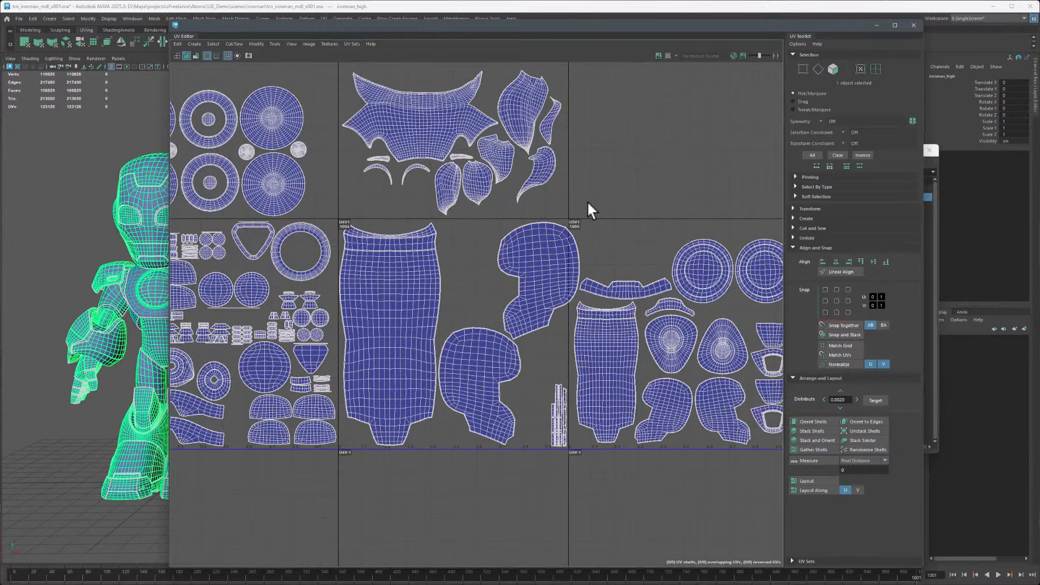
right_click_drag(588, 203, 558, 176)
left_click(521, 295)
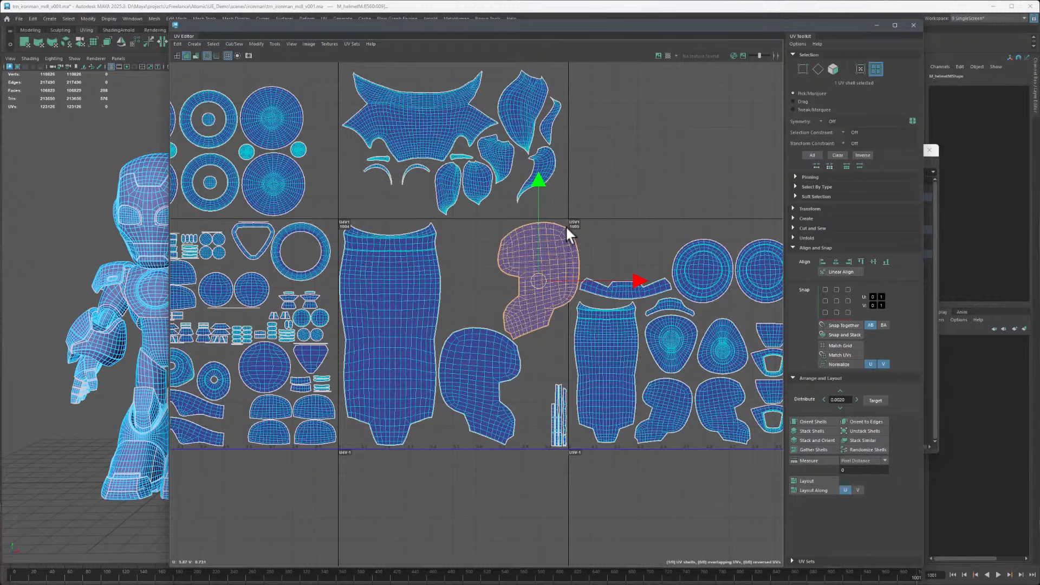
mouse_move(564, 242)
right_mouse_down()
mouse_move(576, 235)
mouse_move(562, 242)
right_mouse_up()
right_click_drag(661, 321, 445, 269, "alt")
middle_click_drag(446, 268, 322, 308, "alt")
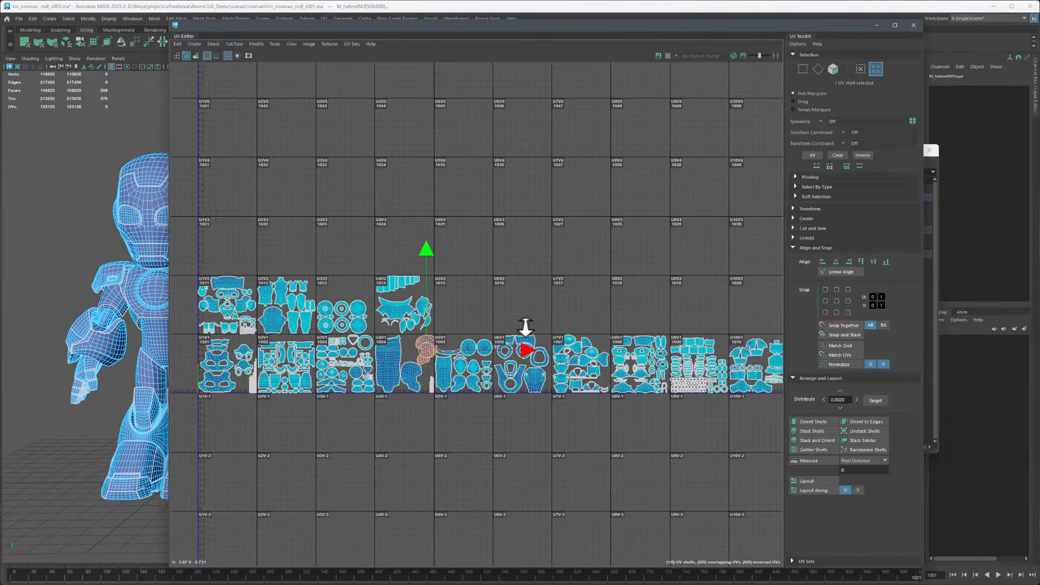
right_click_drag(525, 327, 489, 296, "alt")
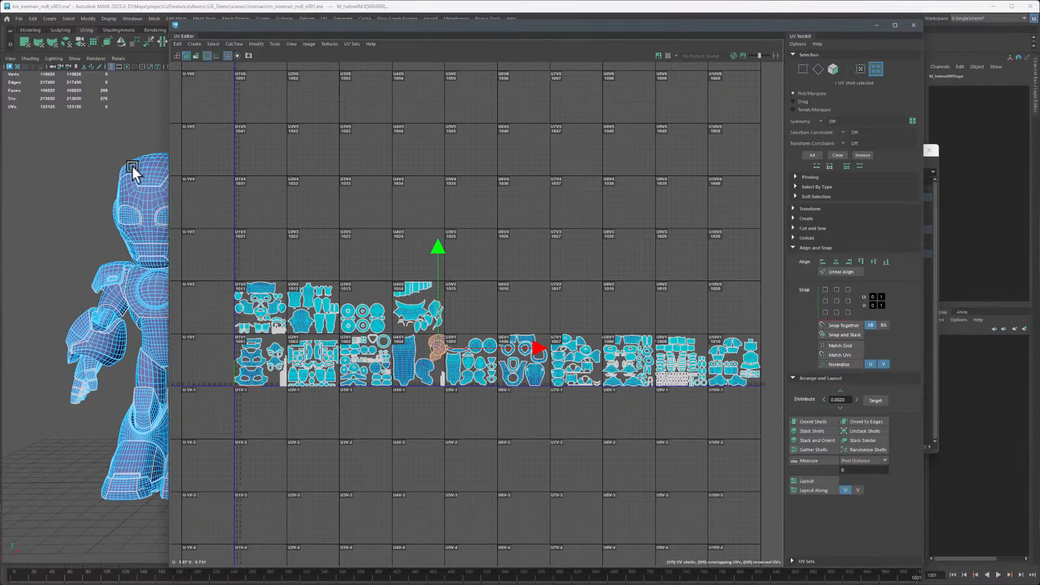
right_click_drag(144, 172, 173, 163)
left_click(122, 129)
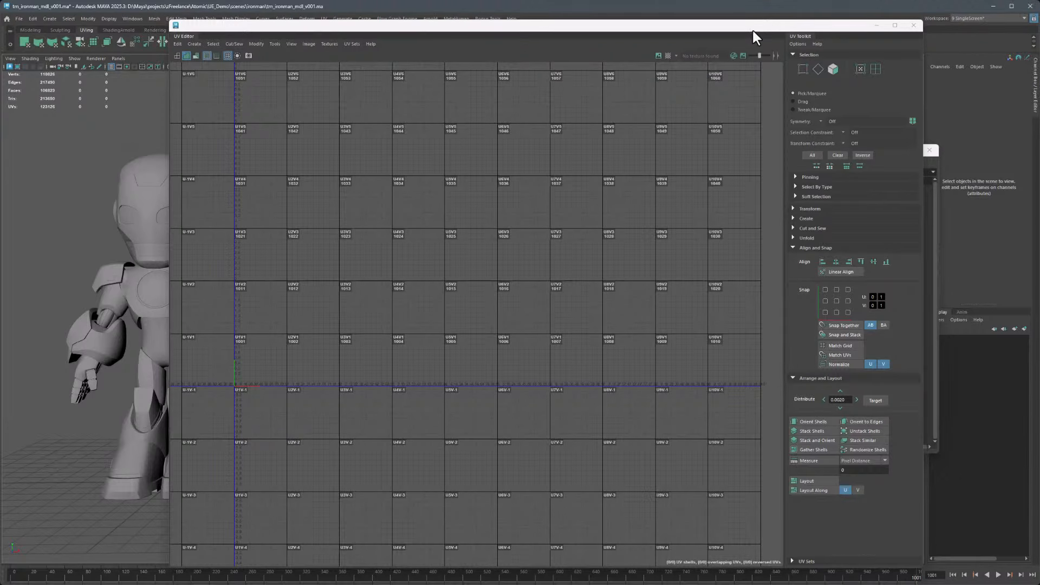
Select the building model, open its UVs in the UV Editor and frame them for comparison, then close the editor
left_click_drag(750, 30, 724, 27)
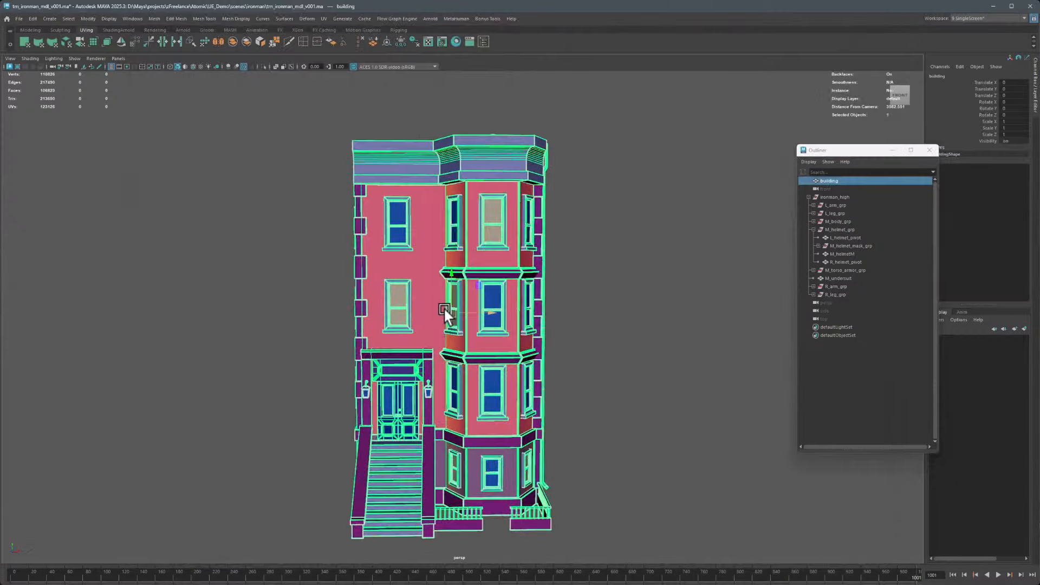
left_click_drag(444, 307, 258, 278, "alt")
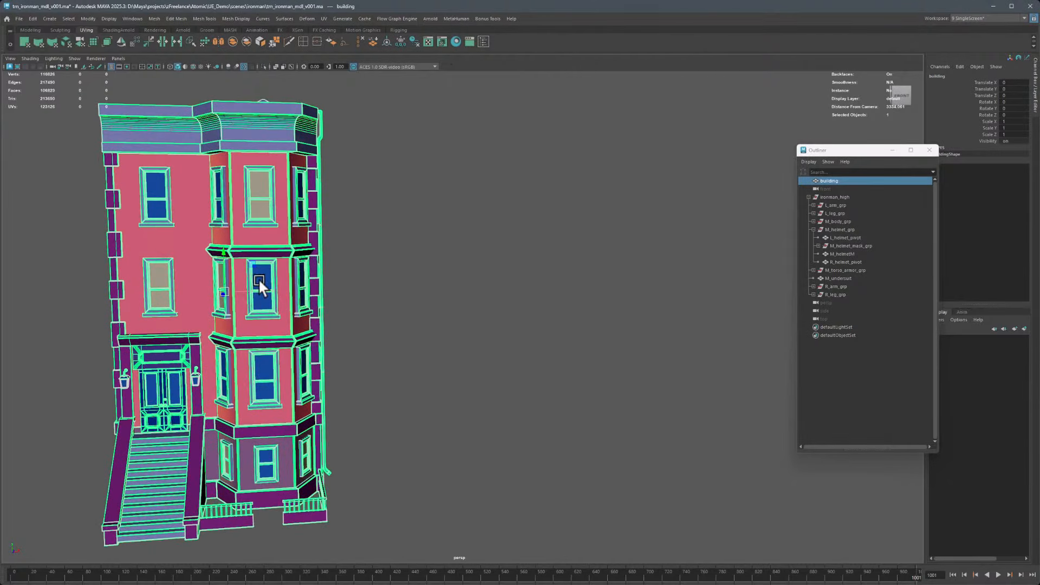
left_click(428, 41)
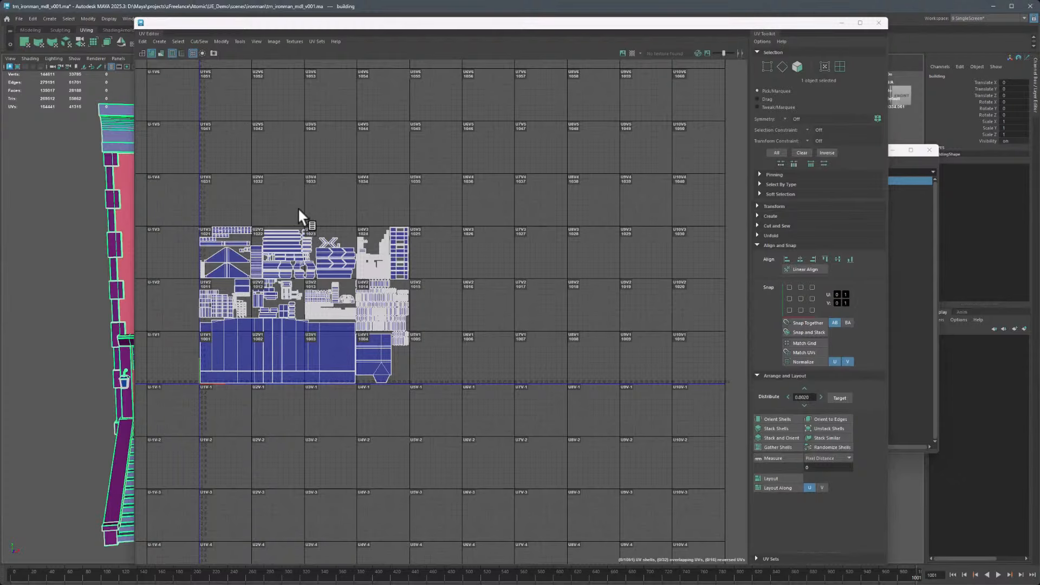
key("f")
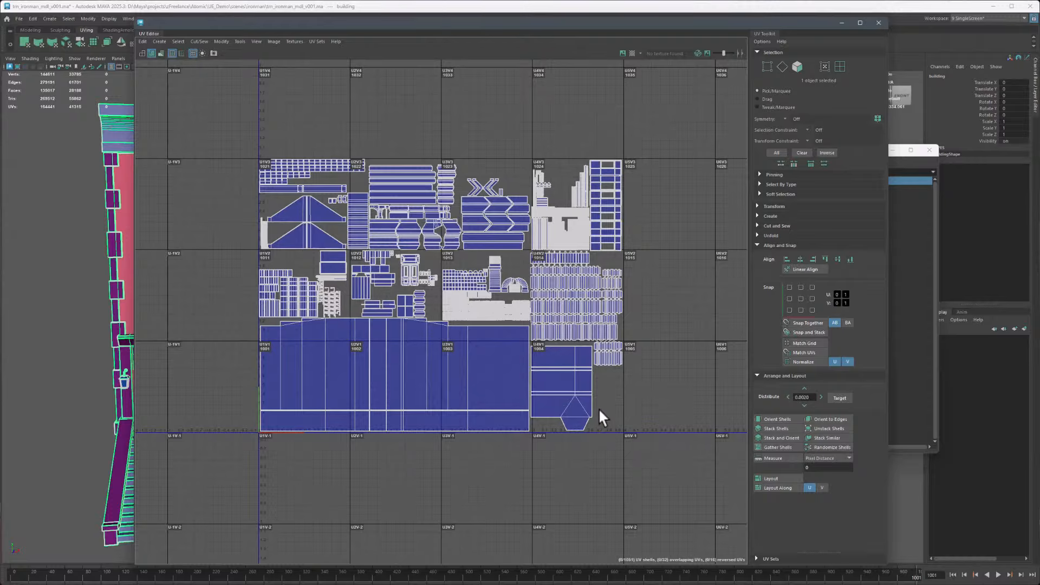
left_click(879, 23)
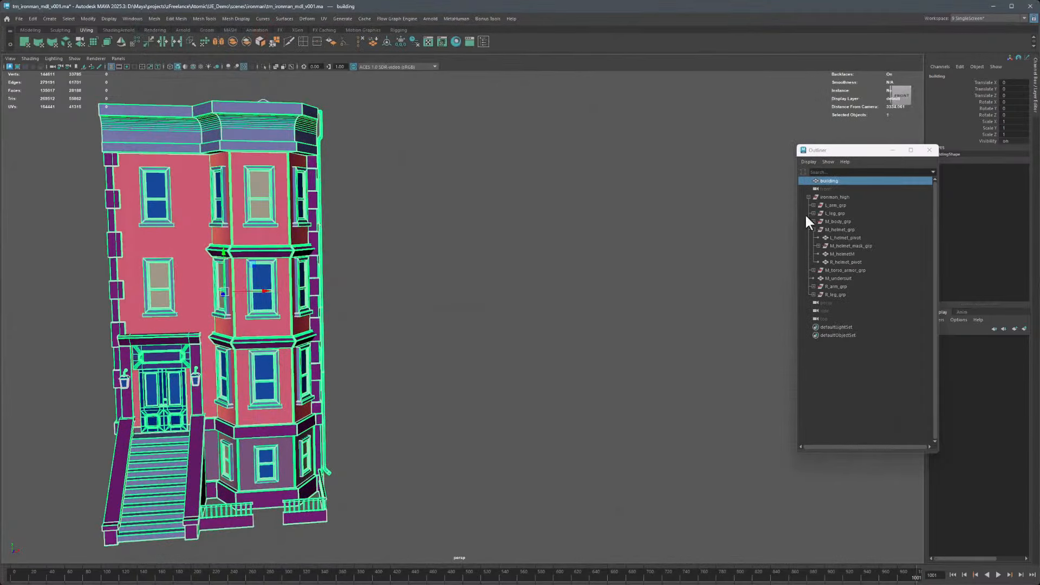
Hide the building and frame the ironman_high group in the viewport
left_click(837, 182)
key("h")
left_click(837, 196)
key("f")
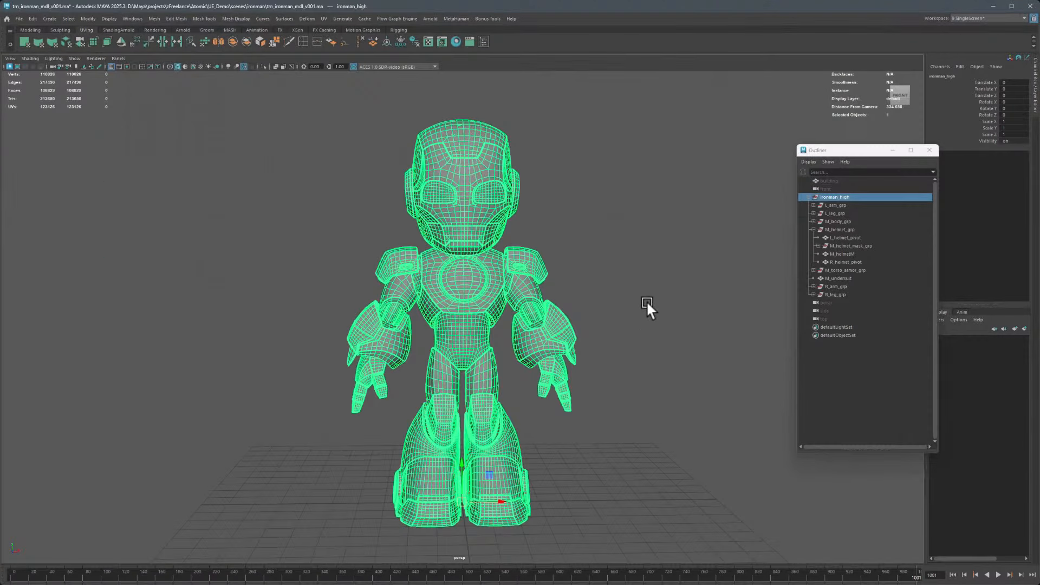
Expand the full ironman_high hierarchy in the Outliner
left_click(808, 197)
left_click(808, 197, "shift")
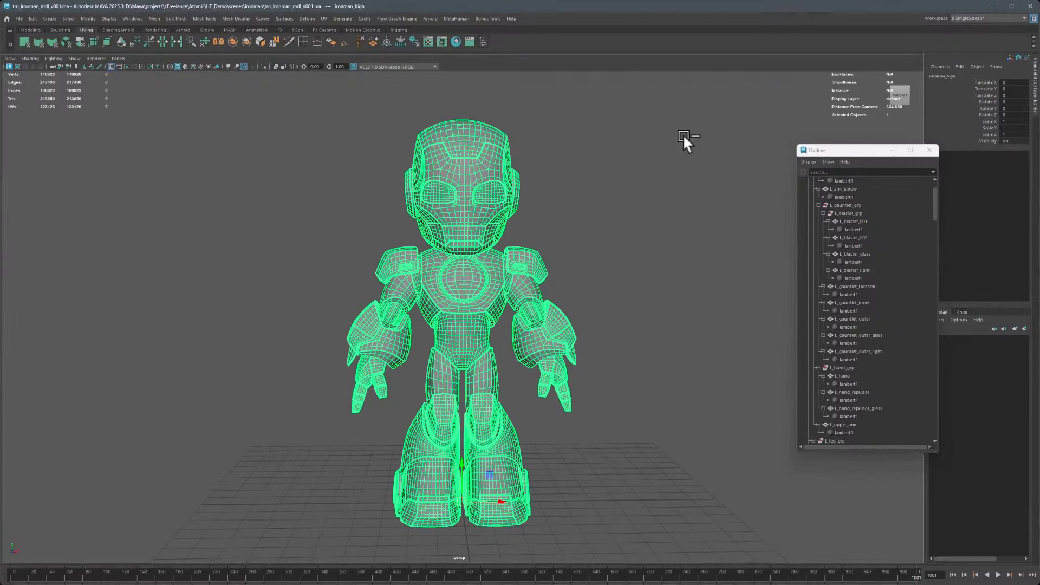
Open the ironman.mb scene file from the ironman scenes folder
key("ctrl+o")
left_click(325, 140)
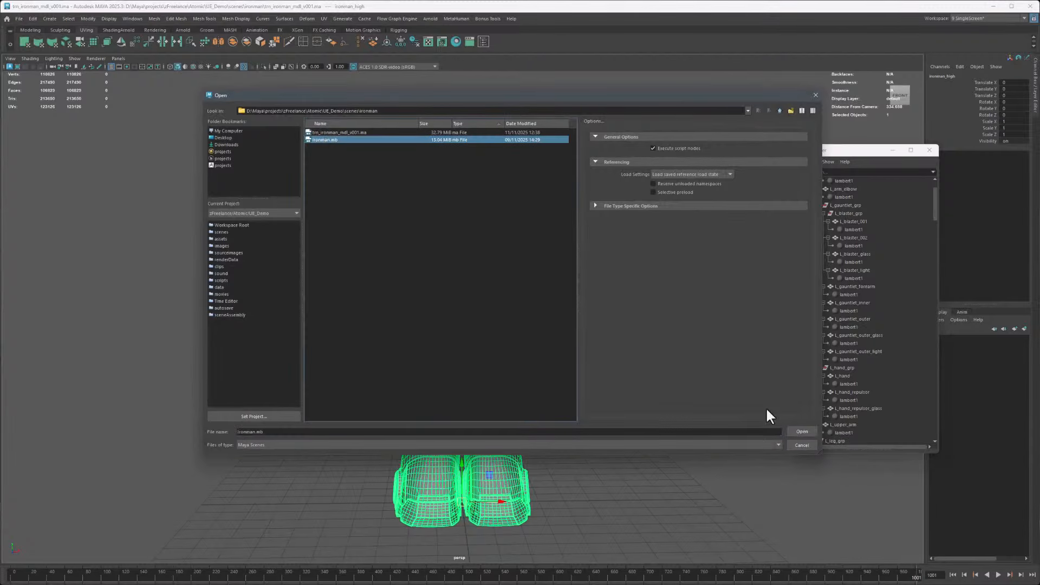
left_click(801, 433)
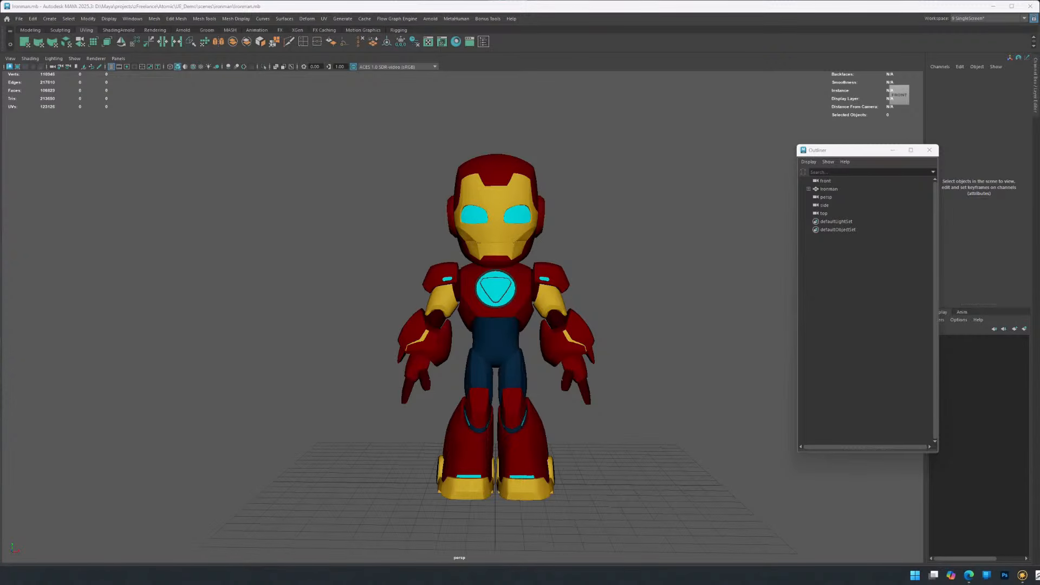
Select the ironman group in the Outliner and expand it along with its Materials group
key("alt+Tab")
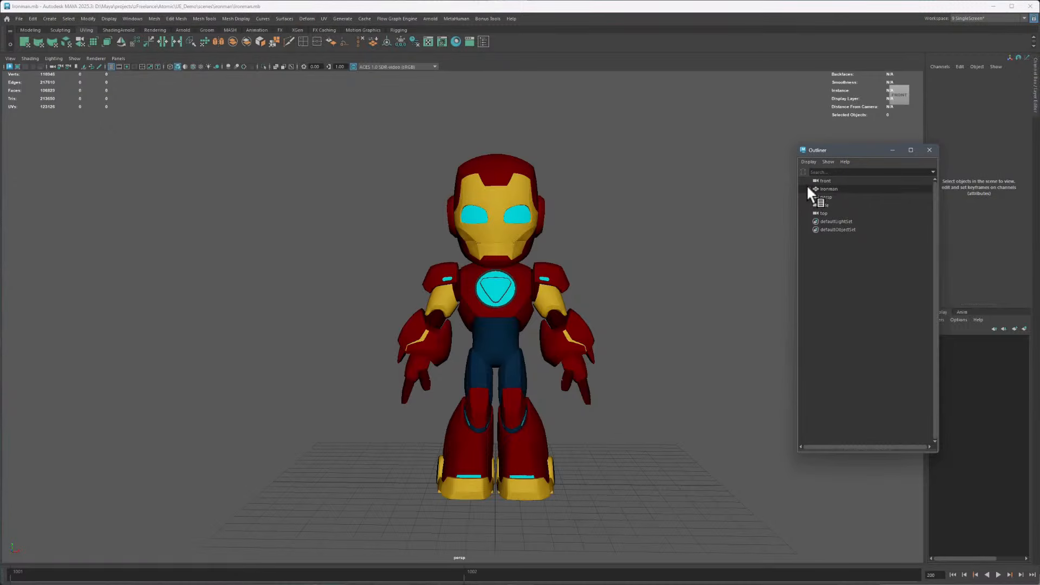
left_click(808, 188)
left_click(829, 189)
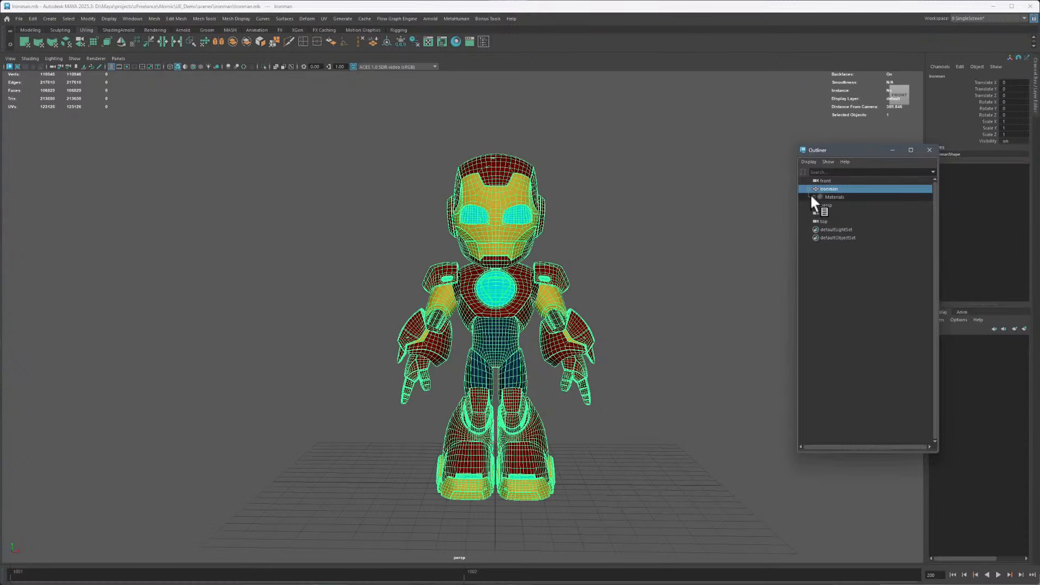
left_click(814, 198)
Select the material nodes from M_Teeth through M_Repulsors in the Outliner, then undo the range selection
left_click(838, 204)
left_click(843, 359, "shift")
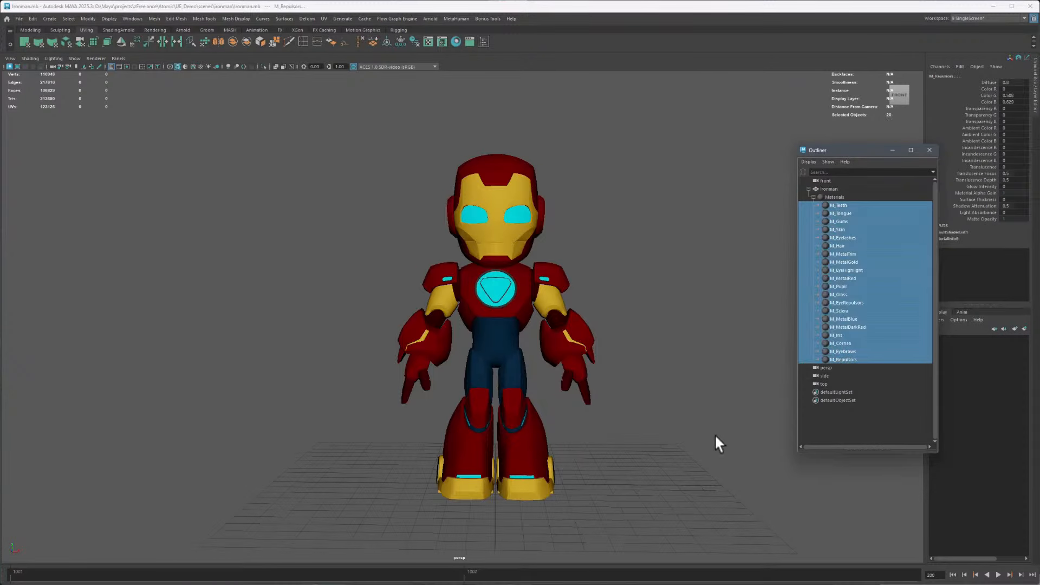
key("ctrl+z")
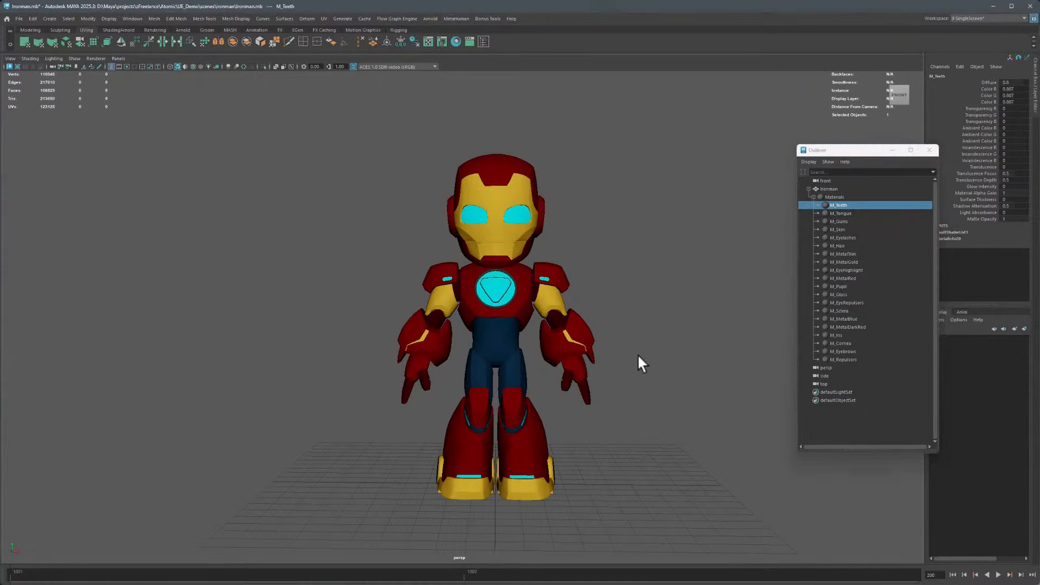
left_click_drag(640, 349, 596, 367, "alt")
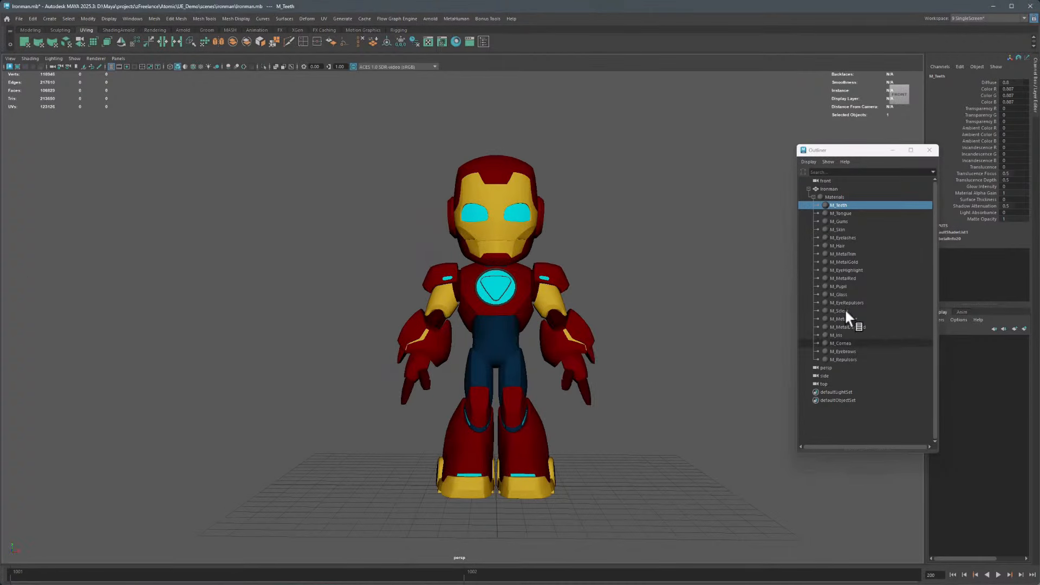
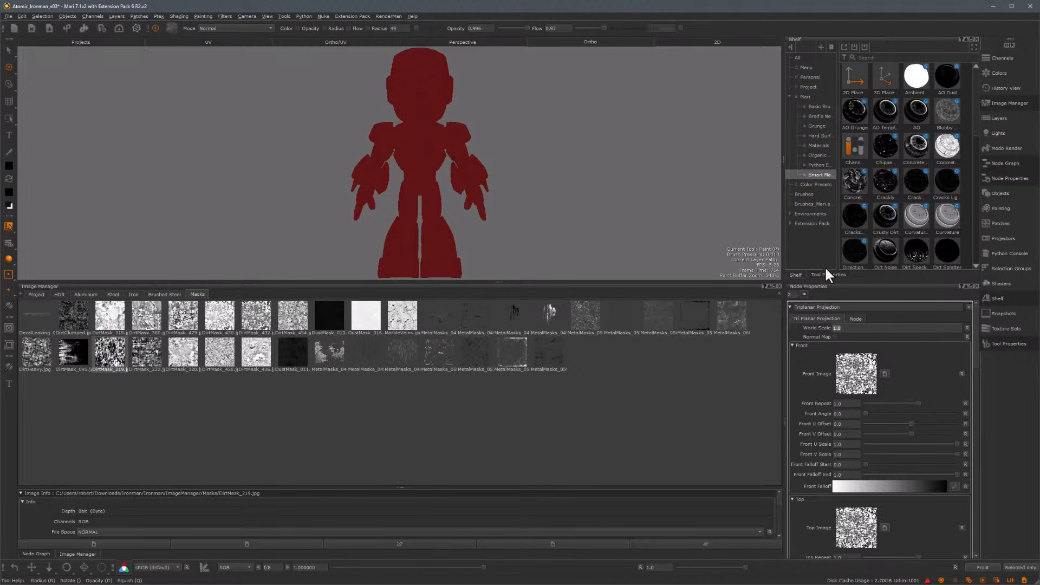
Set the Triplanar Projection's world scale to 100
type("100")
middle_click_drag(420, 114, 433, 199, "alt")
right_click_drag(433, 199, 551, 207, "alt")
middle_click_drag(487, 187, 449, 177, "alt")
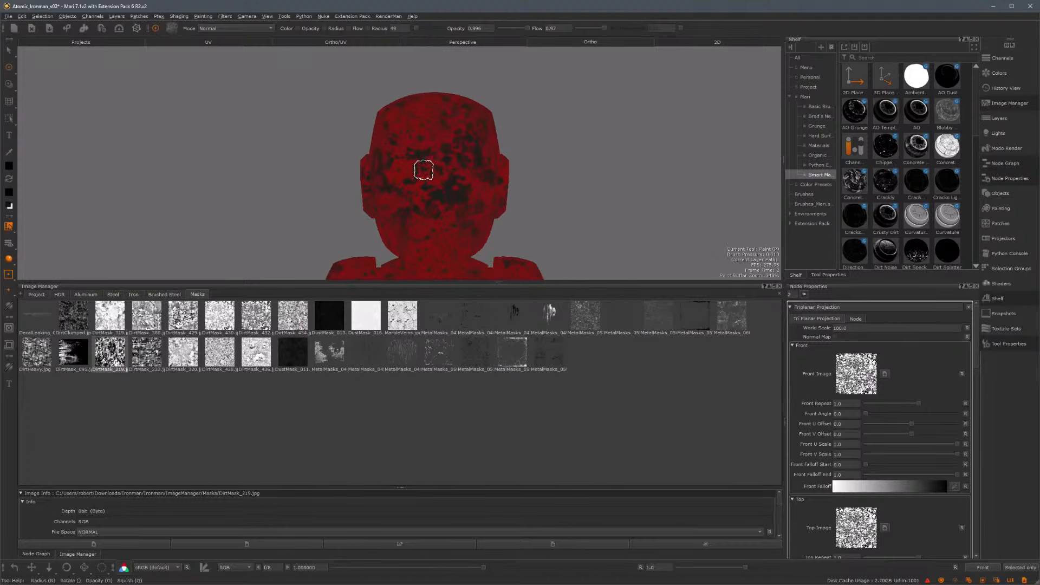
right_click_drag(425, 171, 553, 205, "alt")
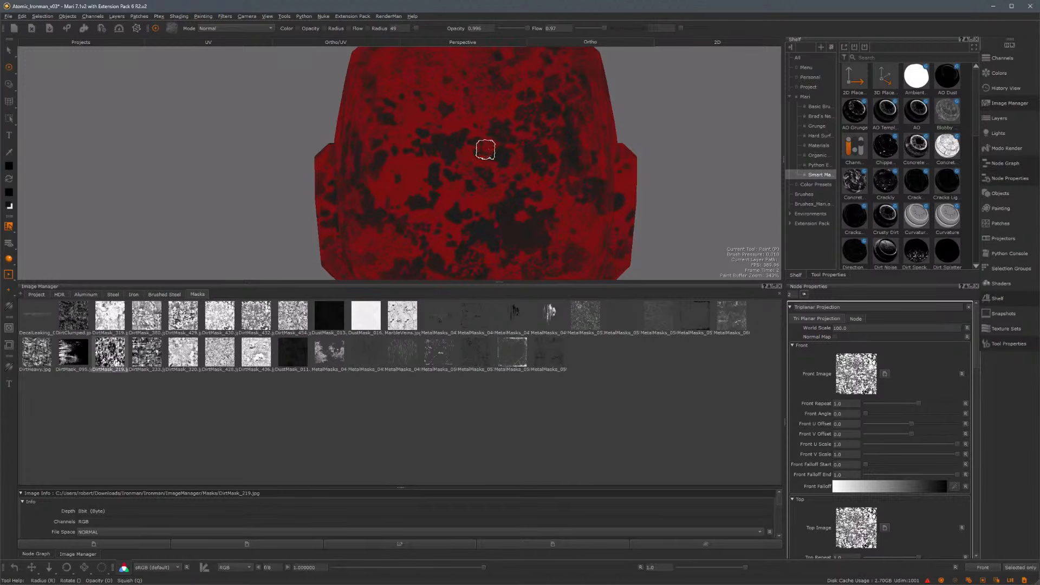
Adjust the Triplanar Projection's front, top and right falloff start values to about 0.31, 0.30 and 0.11
left_click(38, 554)
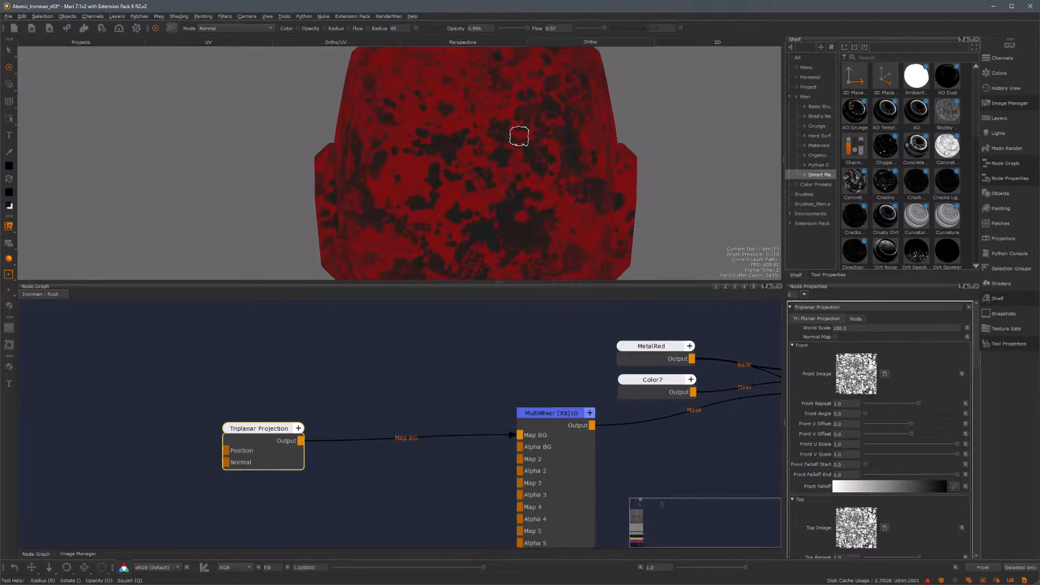
scroll(507, 130, "up", 3)
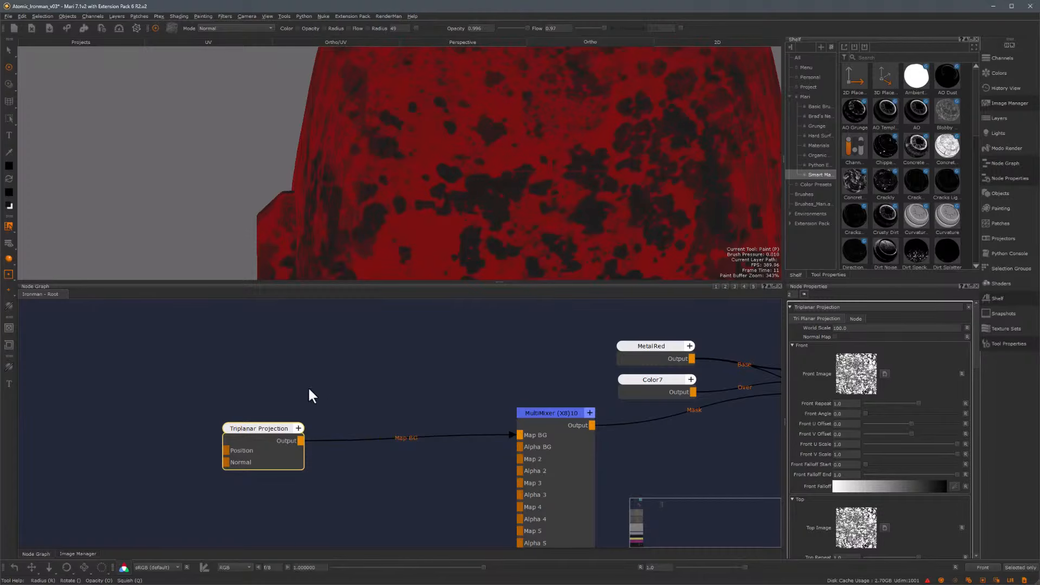
key("ctrl+z")
key("ctrl+z")
key("ctrl+z")
key("ctrl+z")
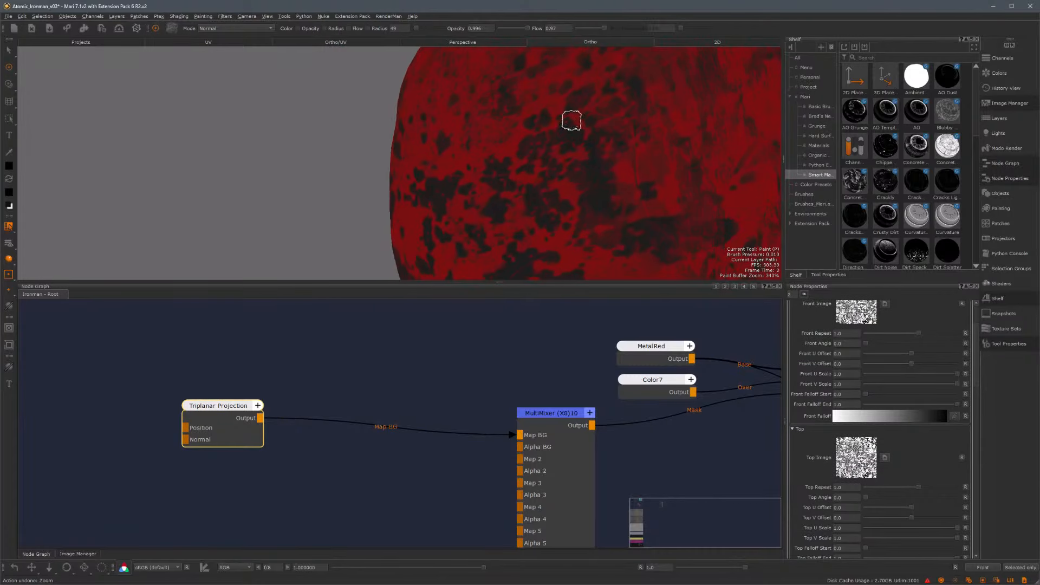
middle_click_drag(572, 120, 498, 197, "alt")
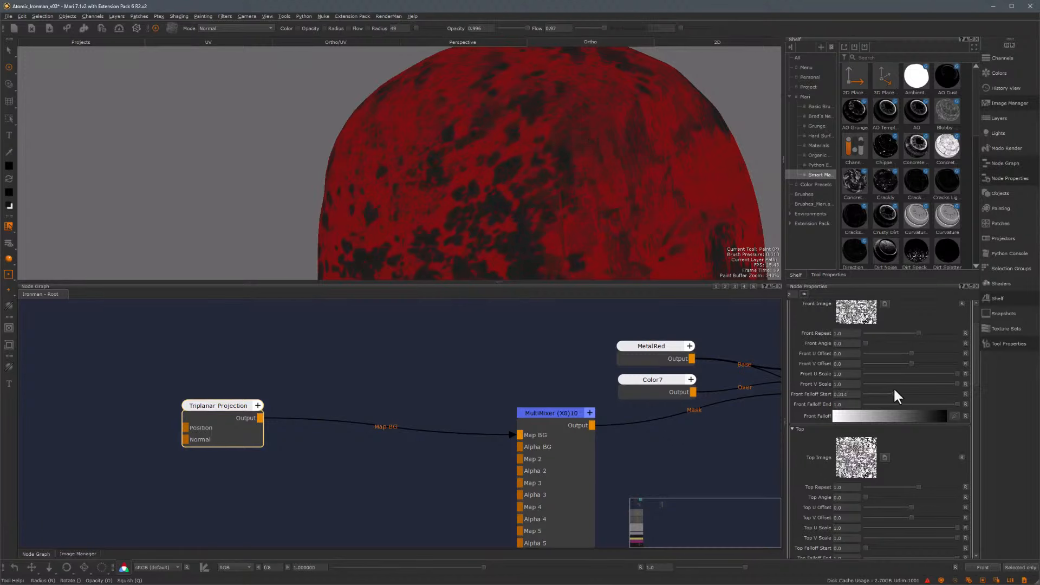
left_click_drag(972, 353, 979, 379)
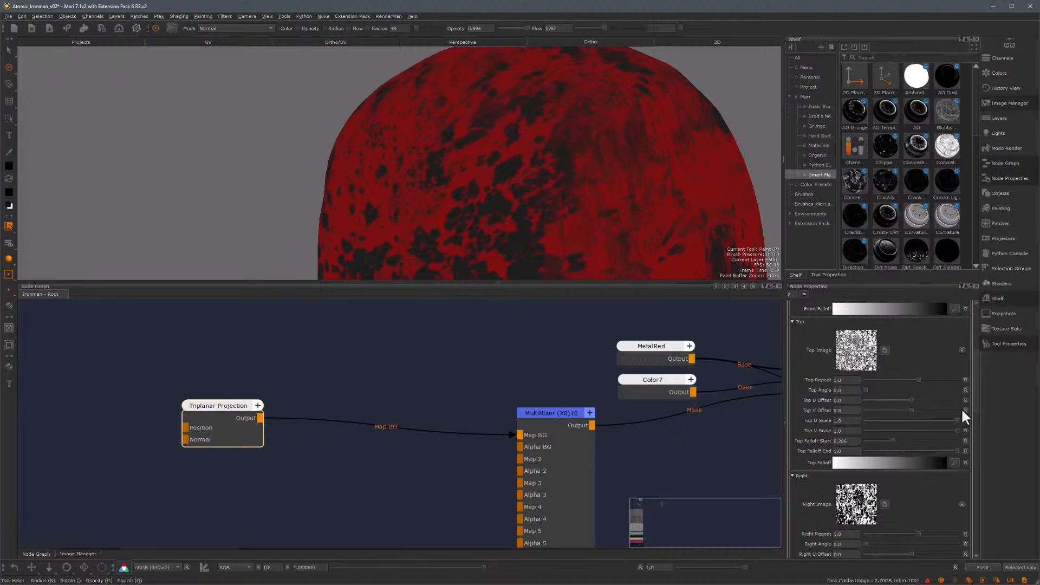
left_click_drag(975, 396, 980, 425)
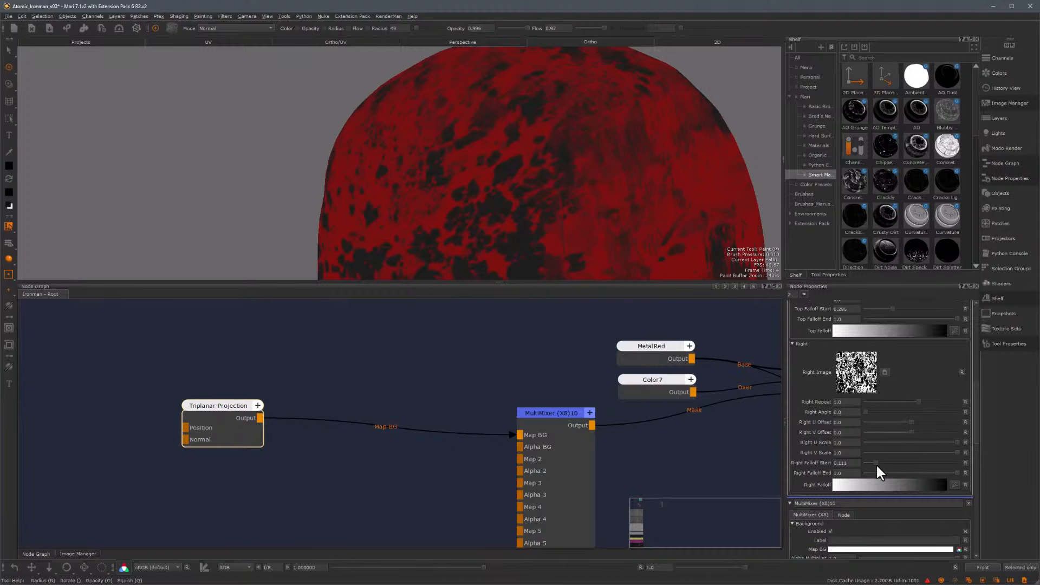
Insert a Grade node between the Triplanar Projection and the MultiMixer's Map BG input
middle_click_drag(549, 181, 509, 160, "alt")
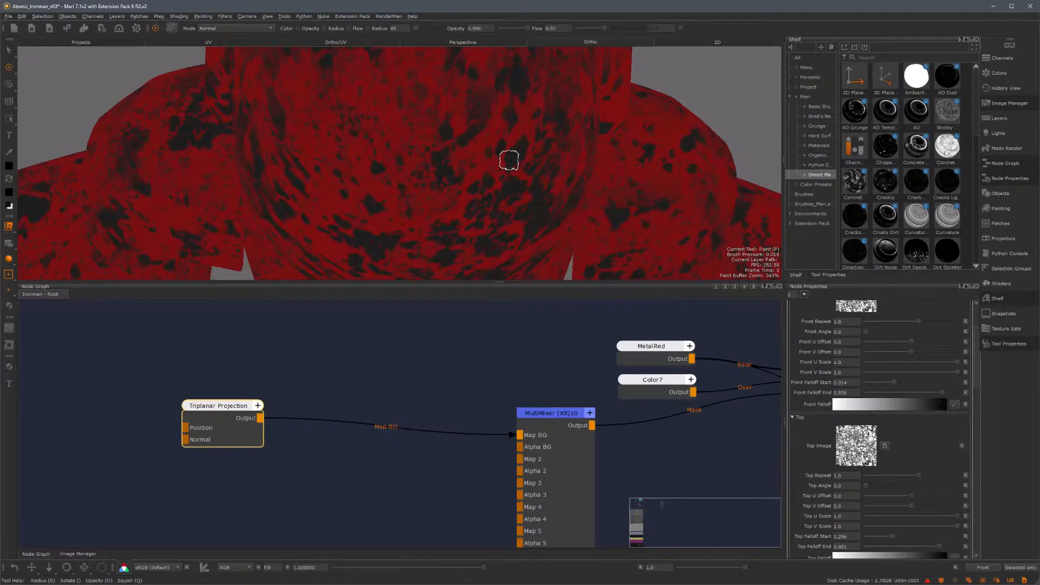
left_click_drag(509, 160, 650, 139, "alt")
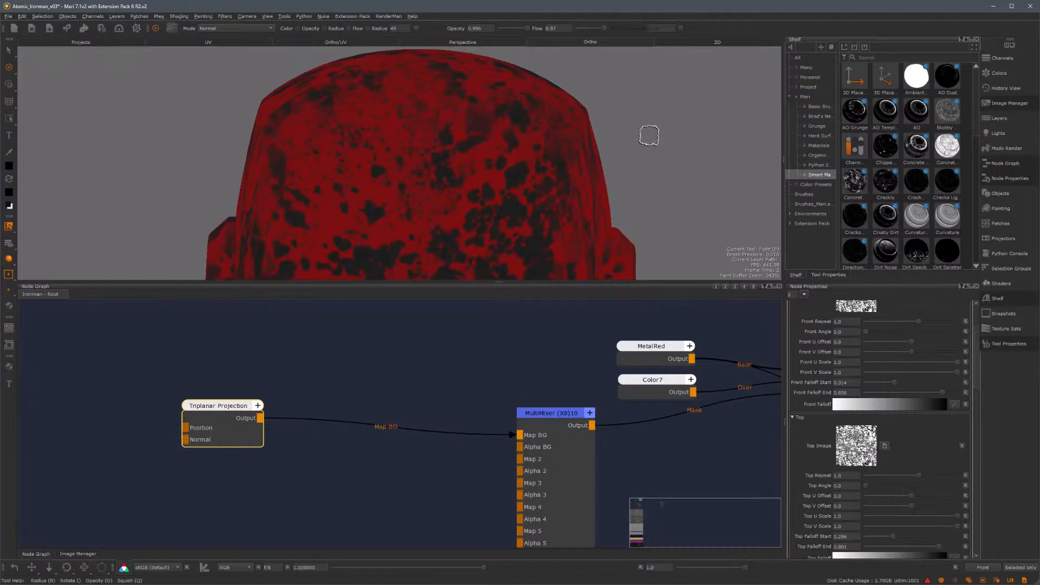
left_click_drag(222, 407, 171, 421)
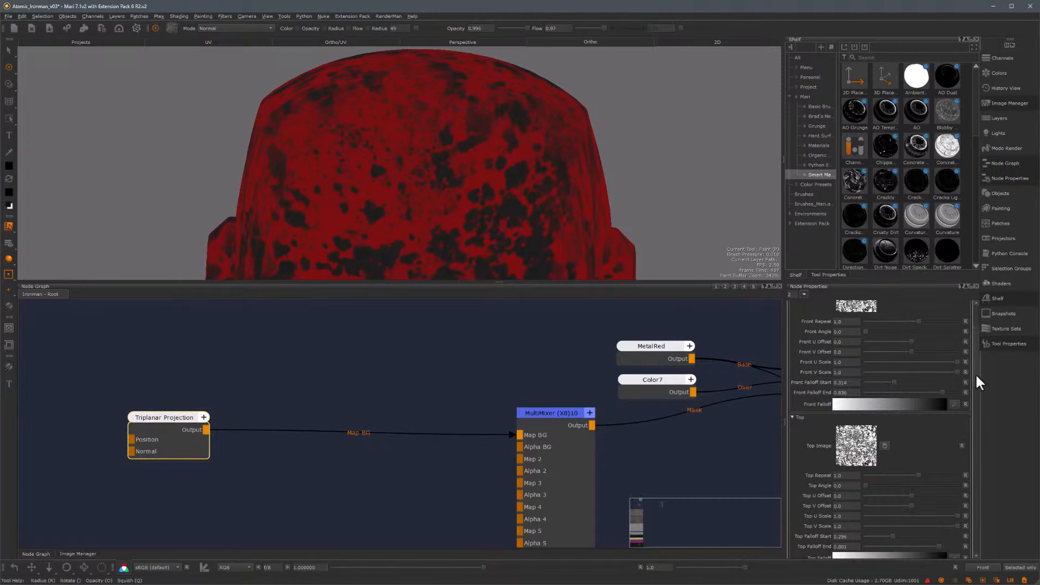
scroll(975, 373, "up", 3)
left_click_drag(172, 422, 164, 424)
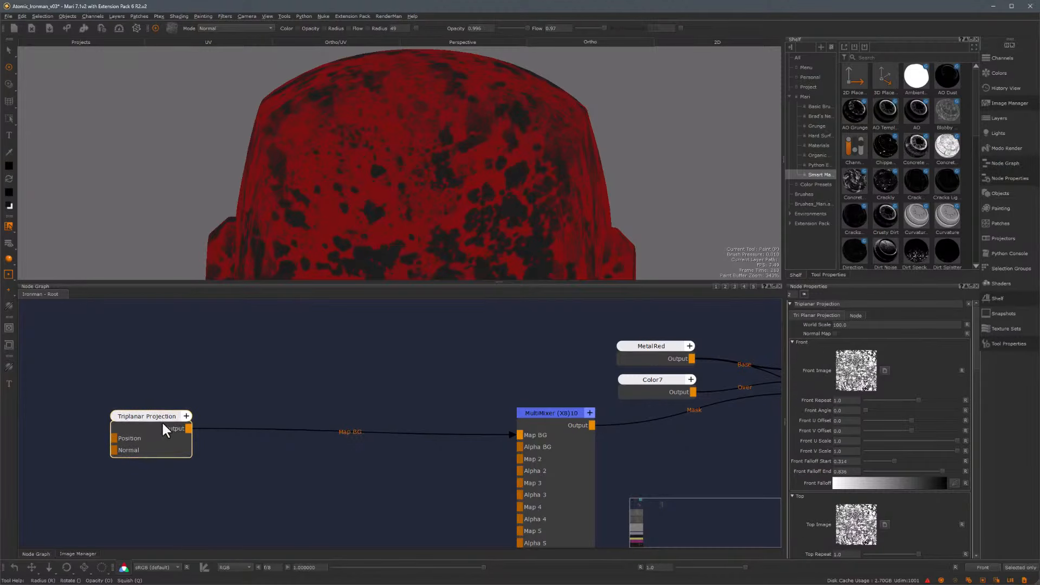
key("Tab")
key("Return")
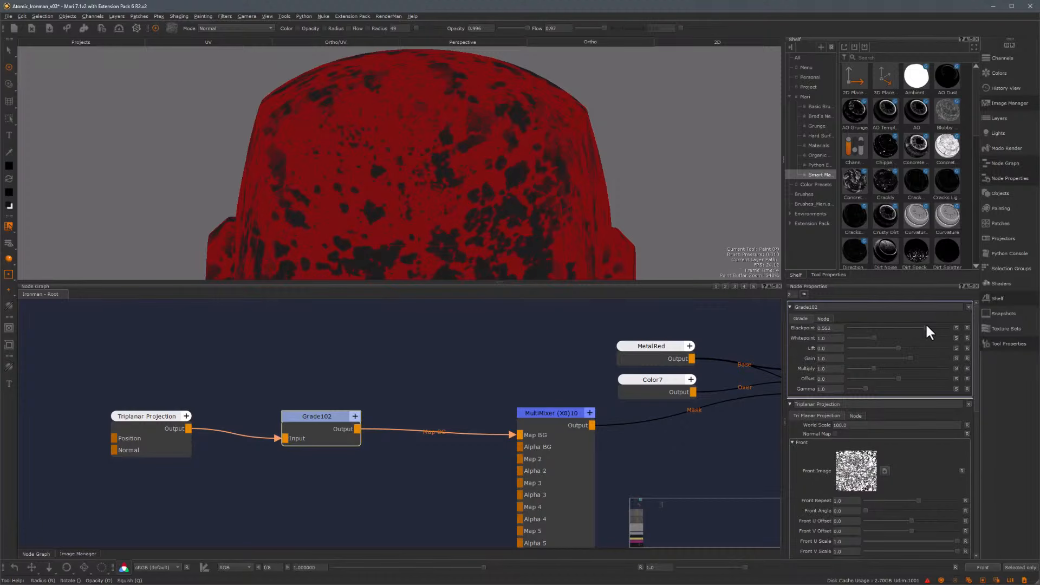
Lower the Grade node's blackpoint to about 0.87
left_click_drag(926, 325, 928, 325)
middle_click_drag(480, 196, 504, 146, "alt")
right_click_drag(503, 146, 526, 186, "alt")
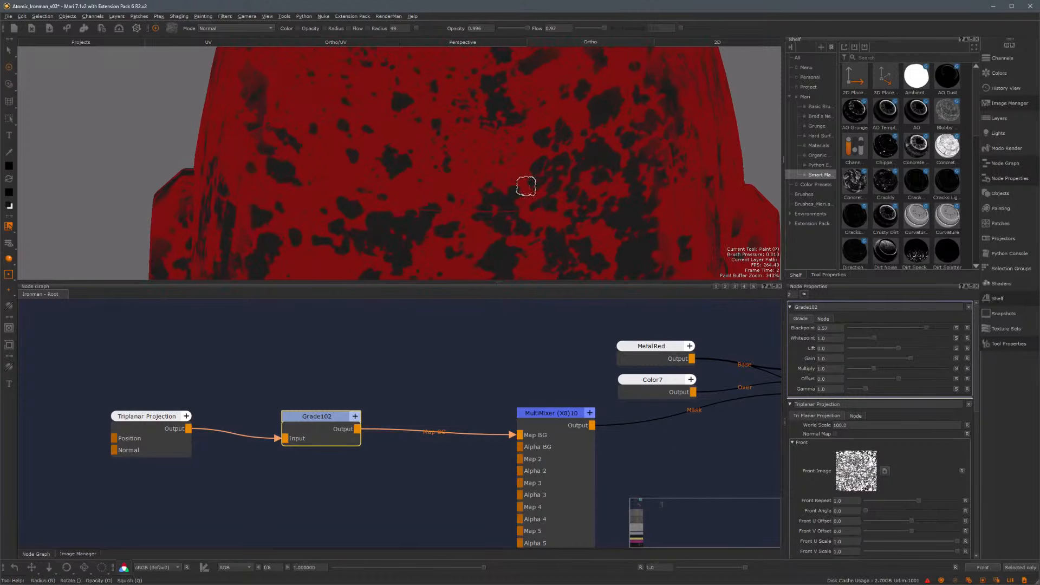
left_click_drag(526, 185, 521, 167, "alt")
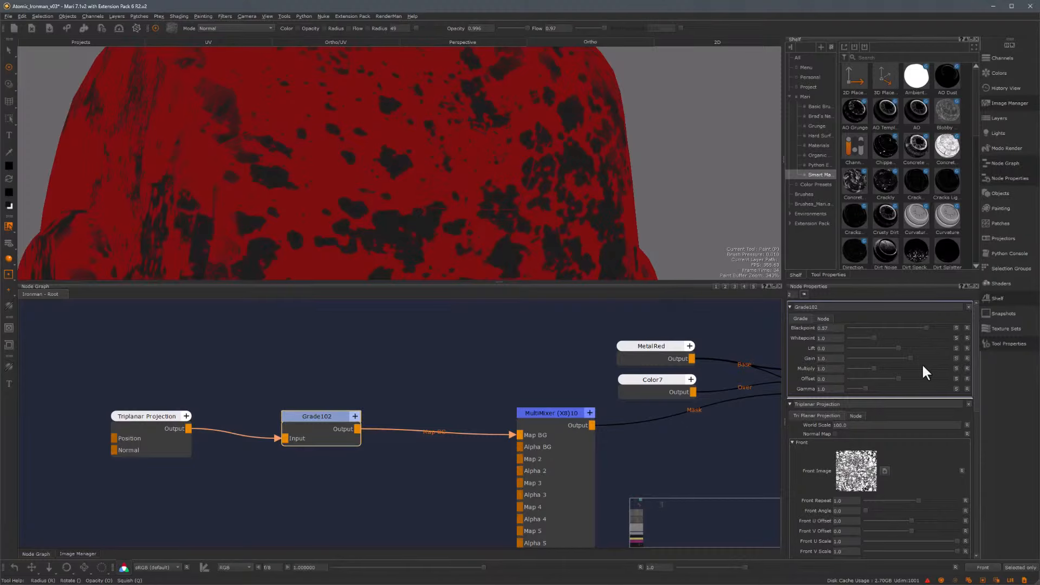
Set the Triplanar Projection's front repeat to 1.02 and its top and right repeats to 2
scroll(926, 383, "down", 2)
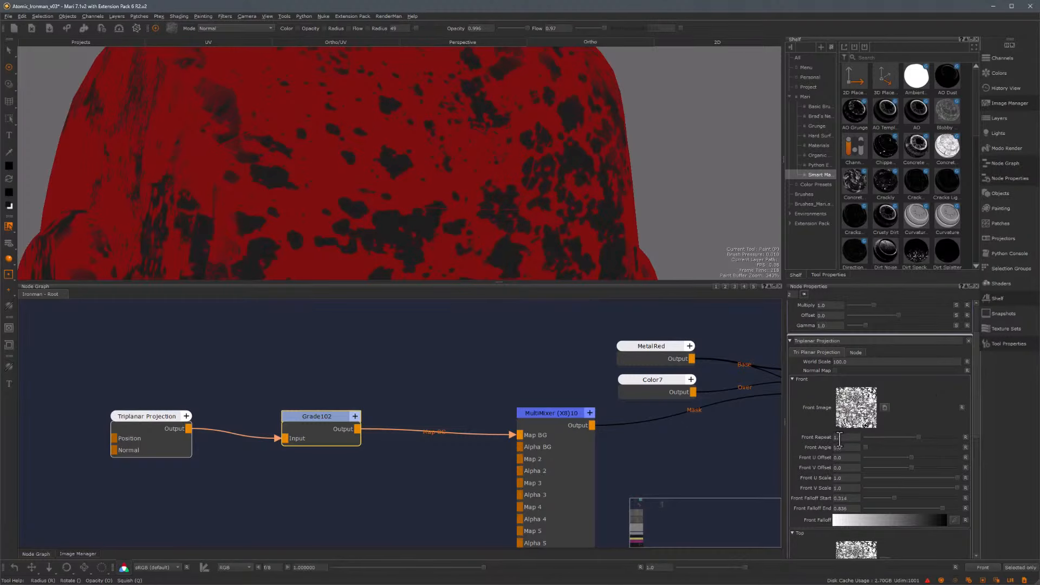
type("2")
key("Return")
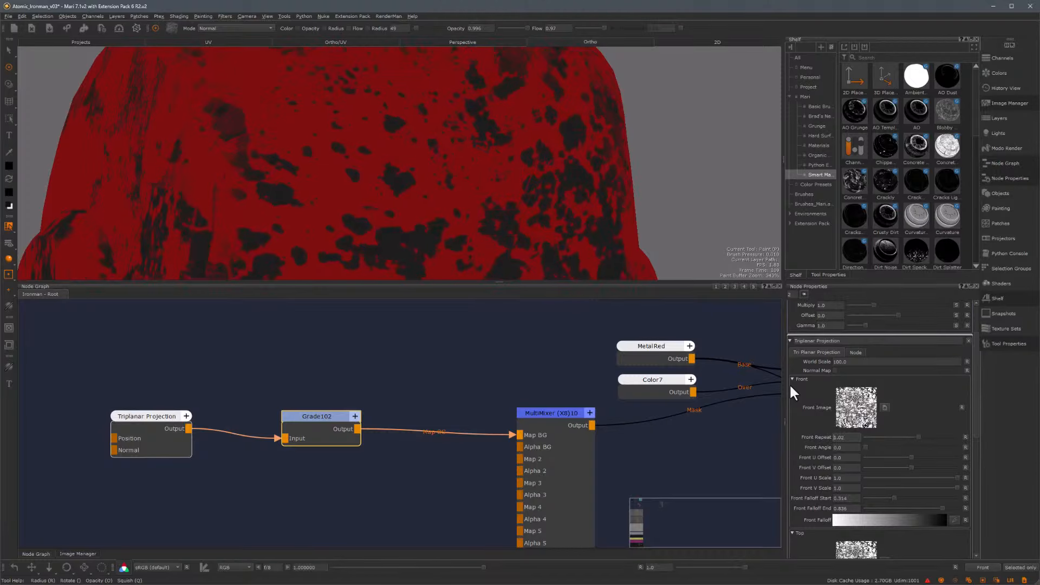
scroll(901, 447, "down", 3)
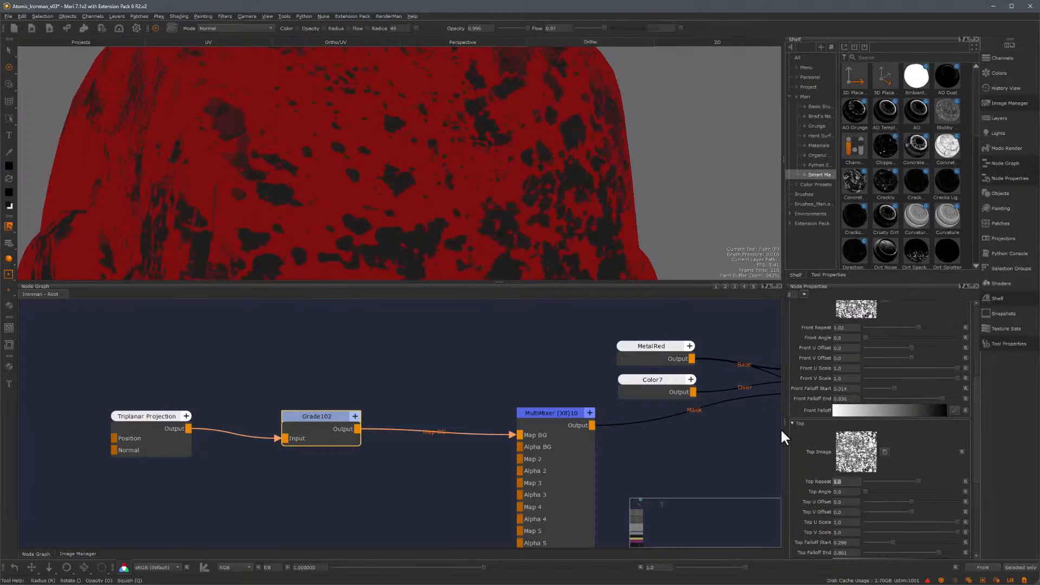
type("2")
key("Return")
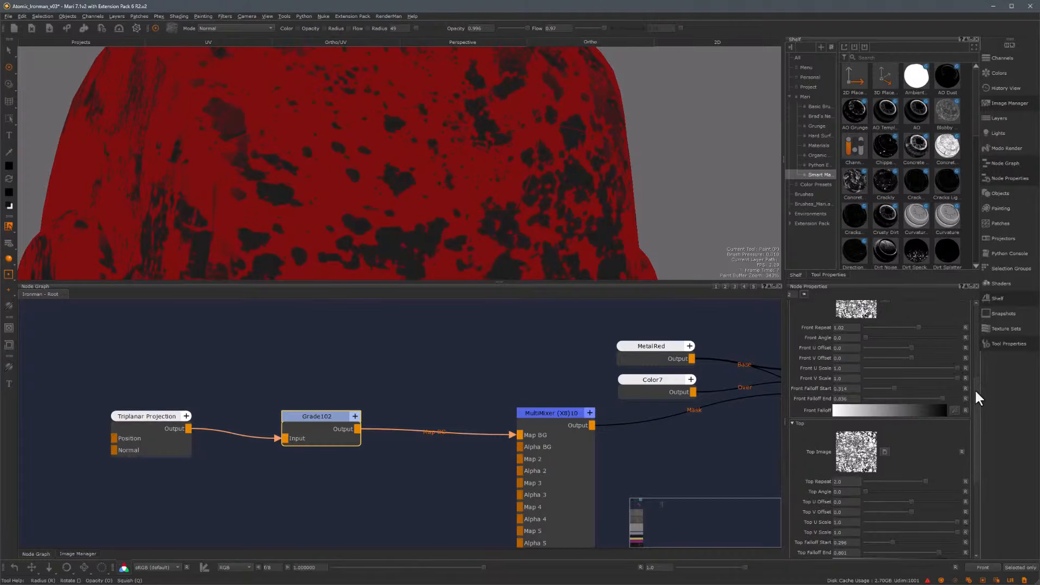
scroll(974, 389, "down", 4)
double_click(844, 484)
type("2")
key("Return")
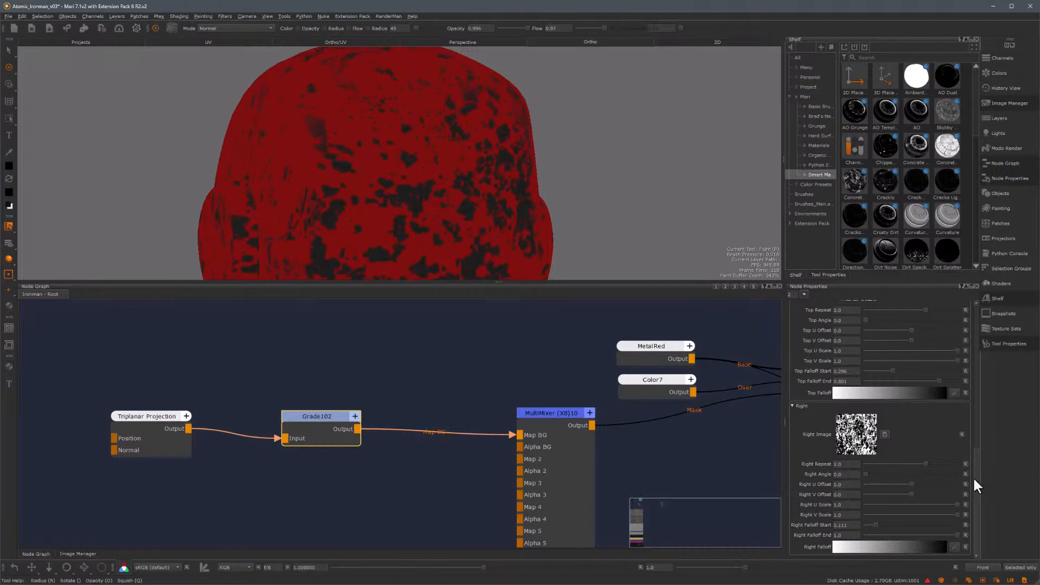
Adjust the Grade node's blackpoint to about 0.26 and whitepoint to about 0.51
left_click_drag(974, 464, 977, 310)
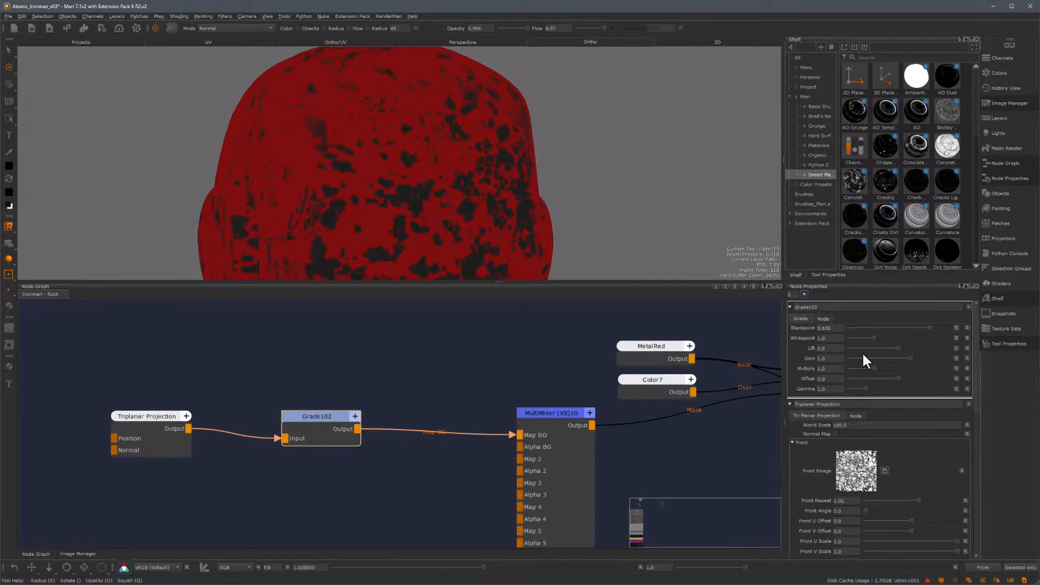
left_click_drag(874, 337, 869, 337)
left_click_drag(929, 328, 923, 326)
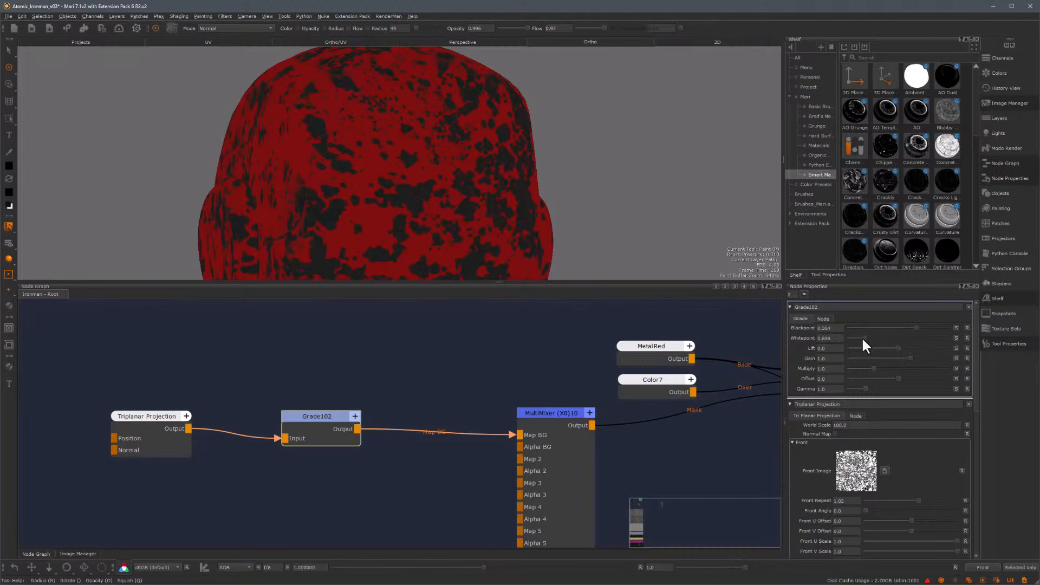
left_click_drag(862, 337, 861, 337)
Rearrange and collapse the Triplanar Projection and Grade nodes in the graph
left_click_drag(319, 416, 342, 404)
left_click_drag(358, 366, 128, 477)
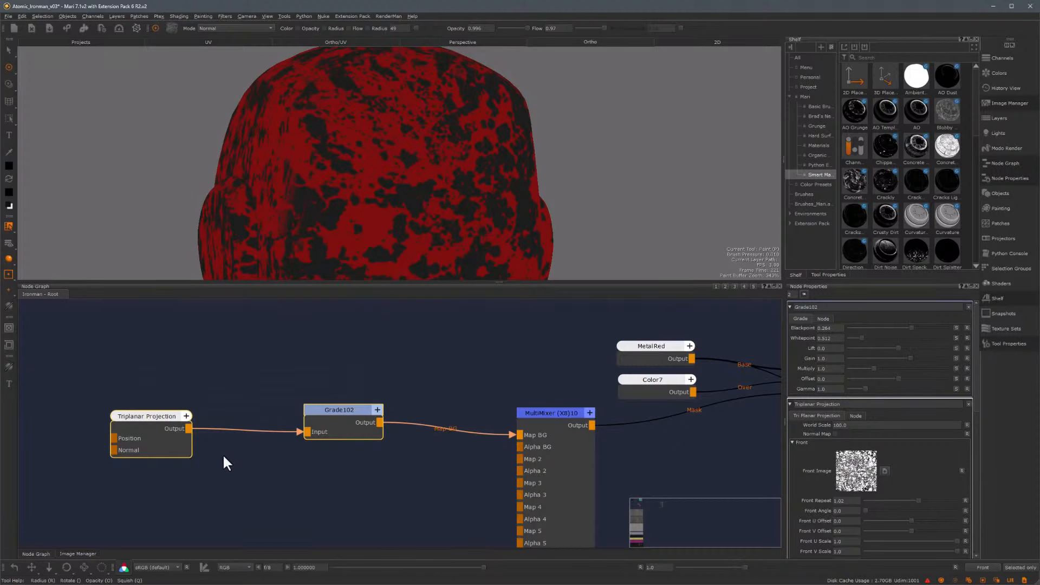
key("1")
left_click(329, 412)
left_click(341, 411)
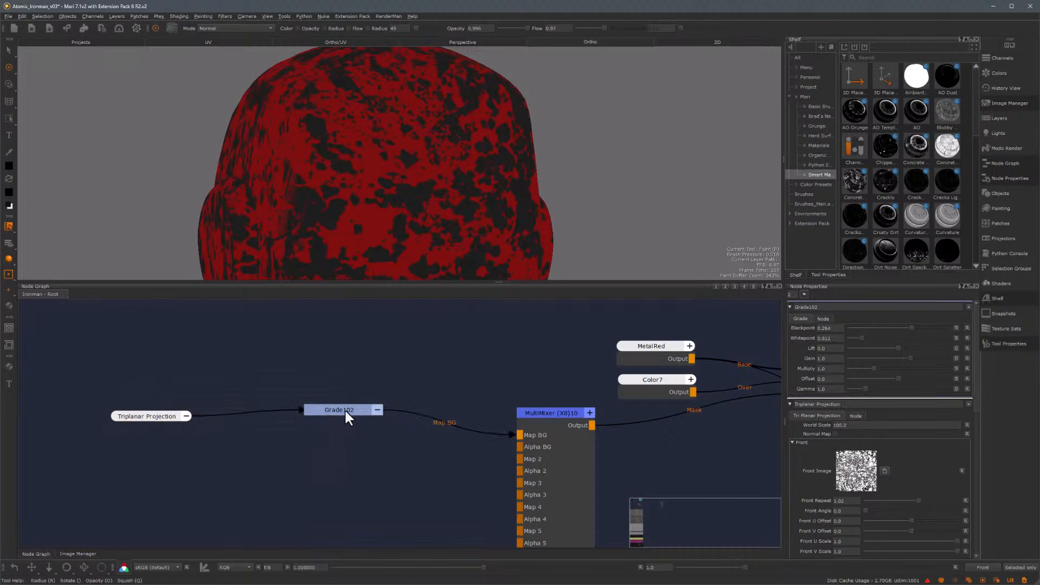
left_click_drag(345, 409, 344, 416)
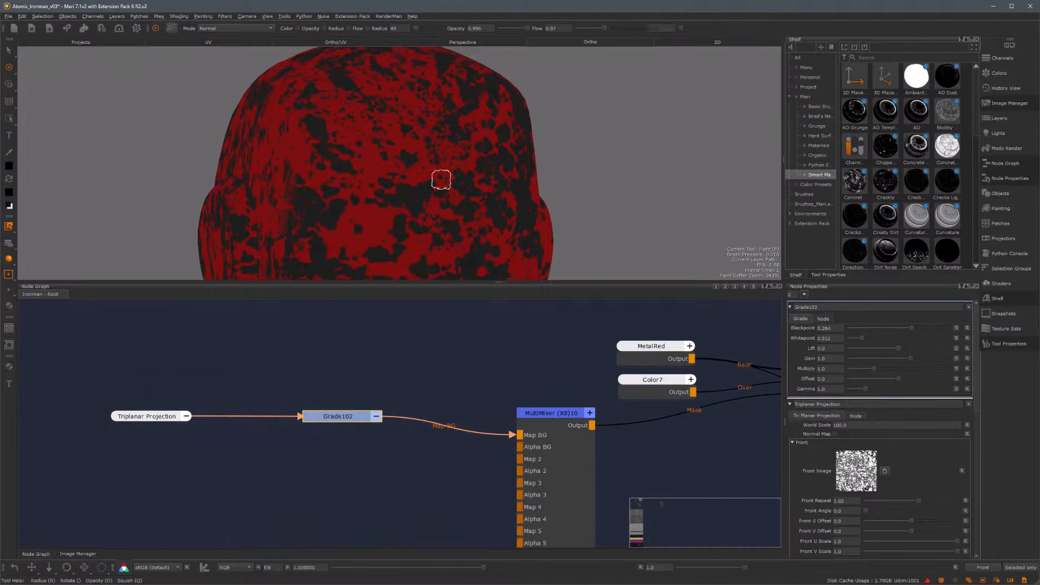
Create a Tiled node in the node graph
scroll(401, 149, "up", 3)
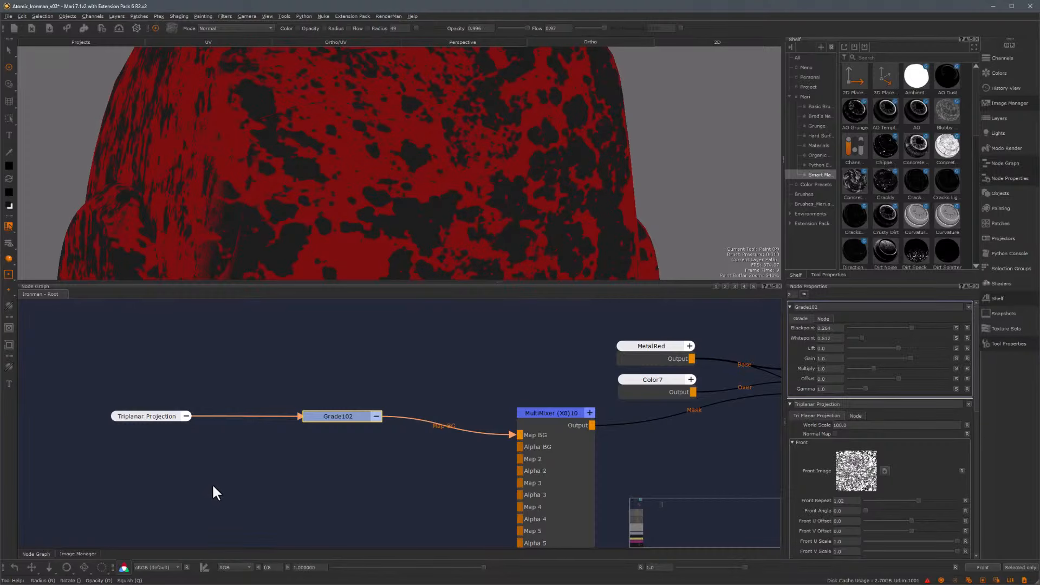
key("Tab")
type("til")
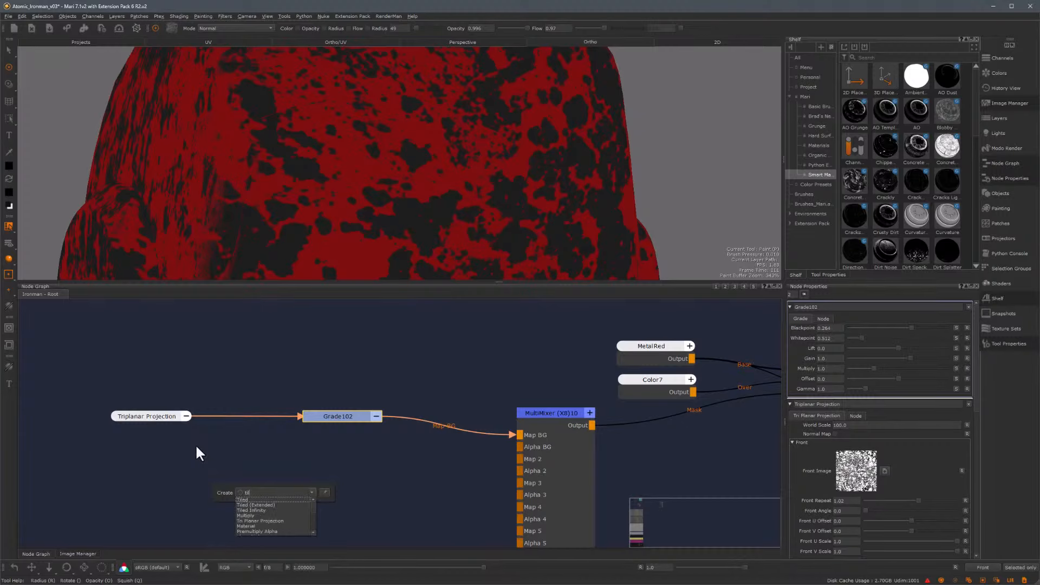
key("Return")
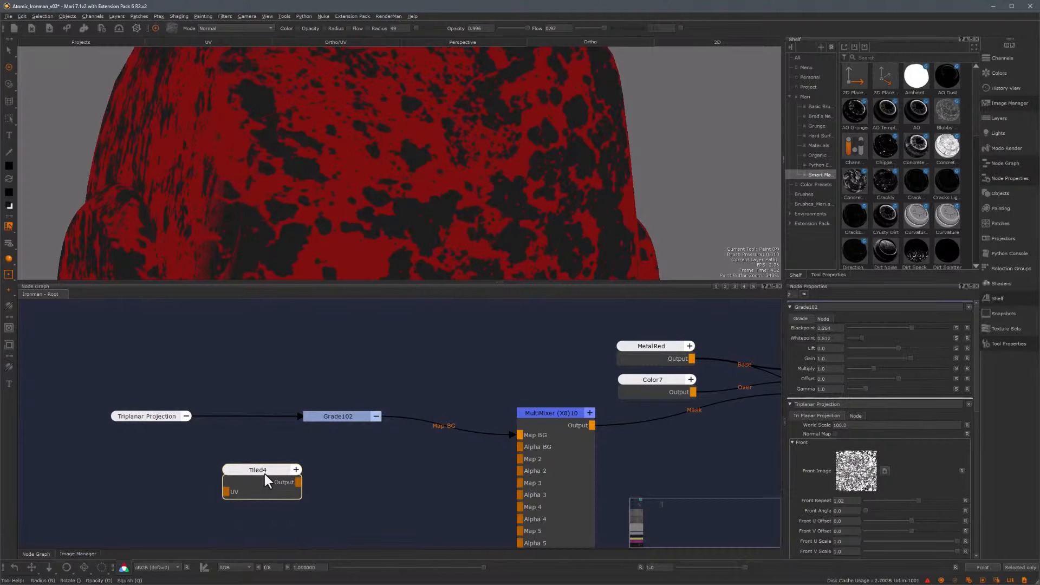
left_click(265, 474)
Preview the MarbleVeins.jpg mask and assign it as the Tiled node's tile image
left_click(78, 554)
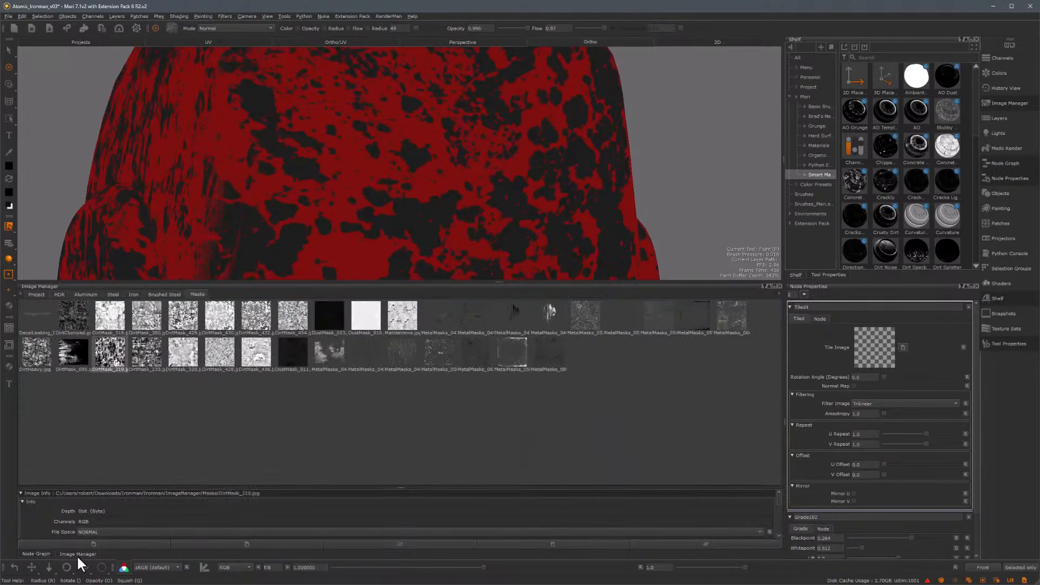
double_click(401, 318)
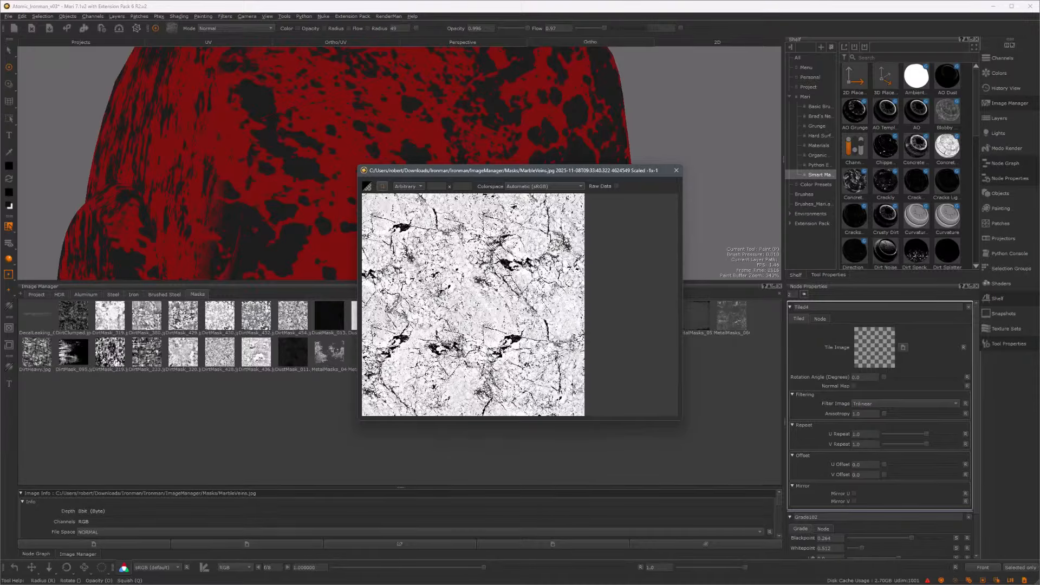
left_click(677, 170)
left_click_drag(417, 329, 866, 357)
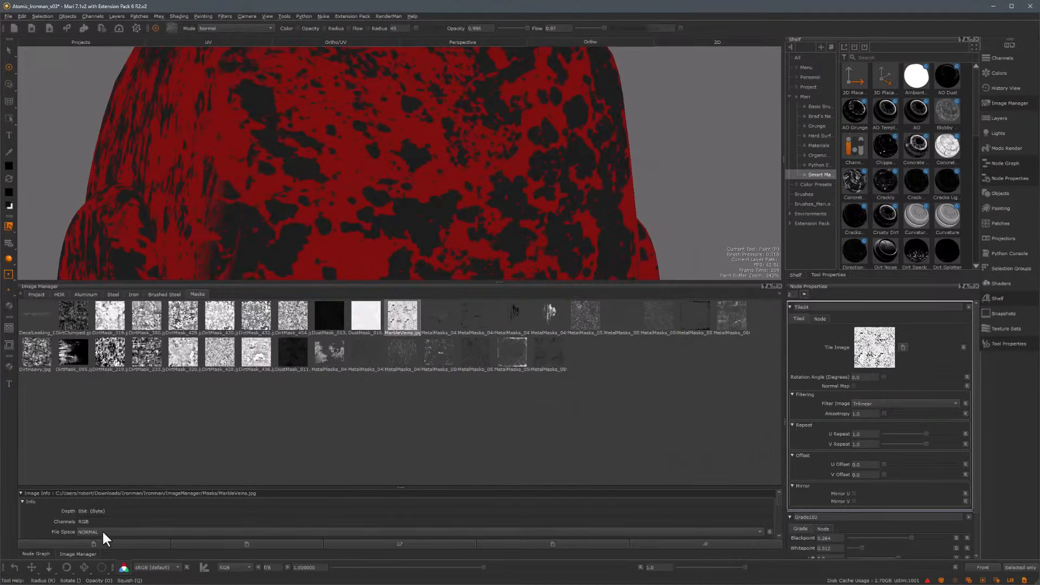
Connect the Tiled node's output to the MultiMixer's Map 2 input
left_click(36, 554)
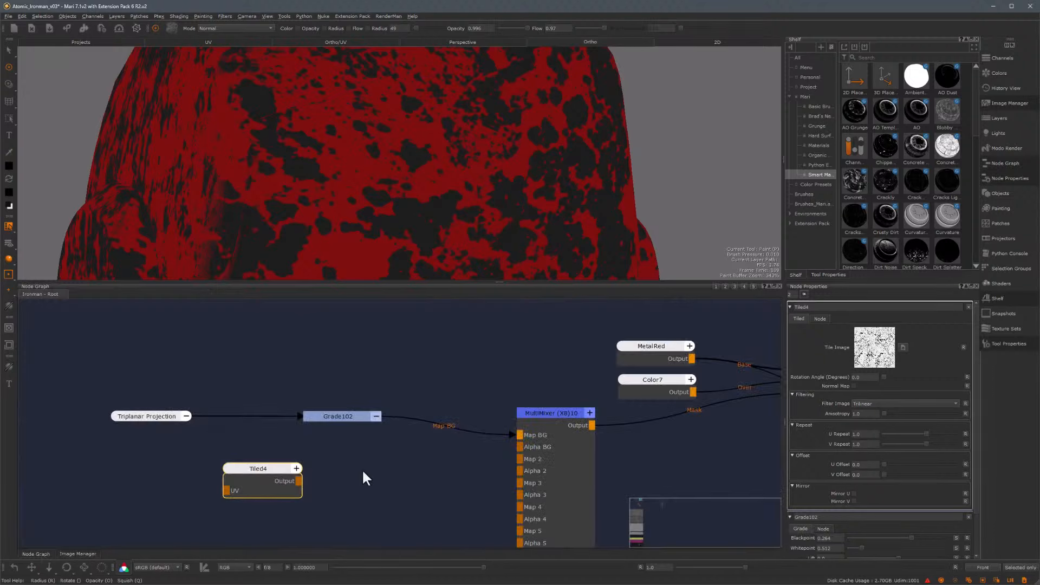
left_click_drag(300, 481, 524, 457)
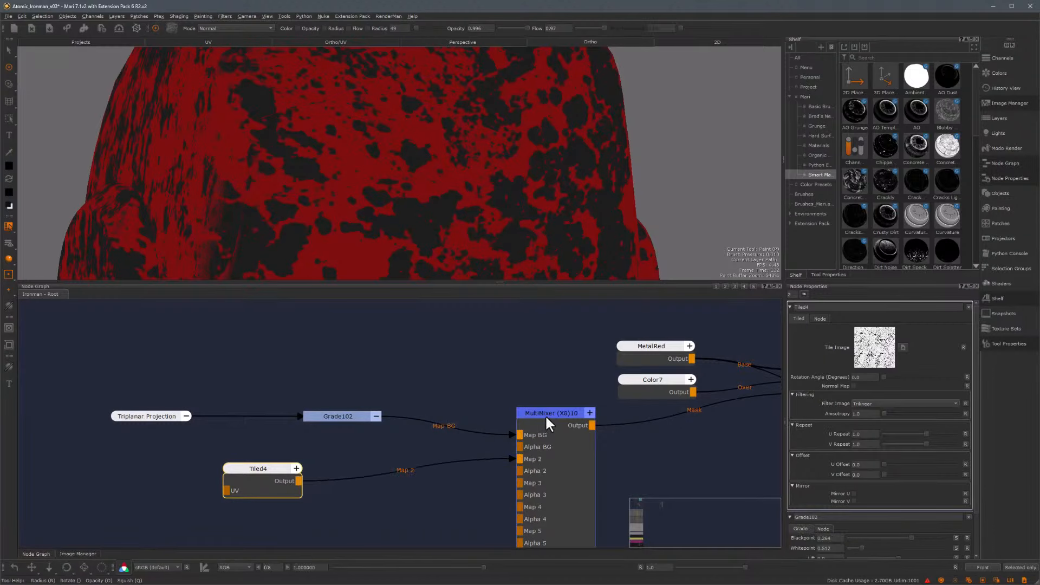
left_click(548, 413)
left_click_drag(549, 413, 540, 409)
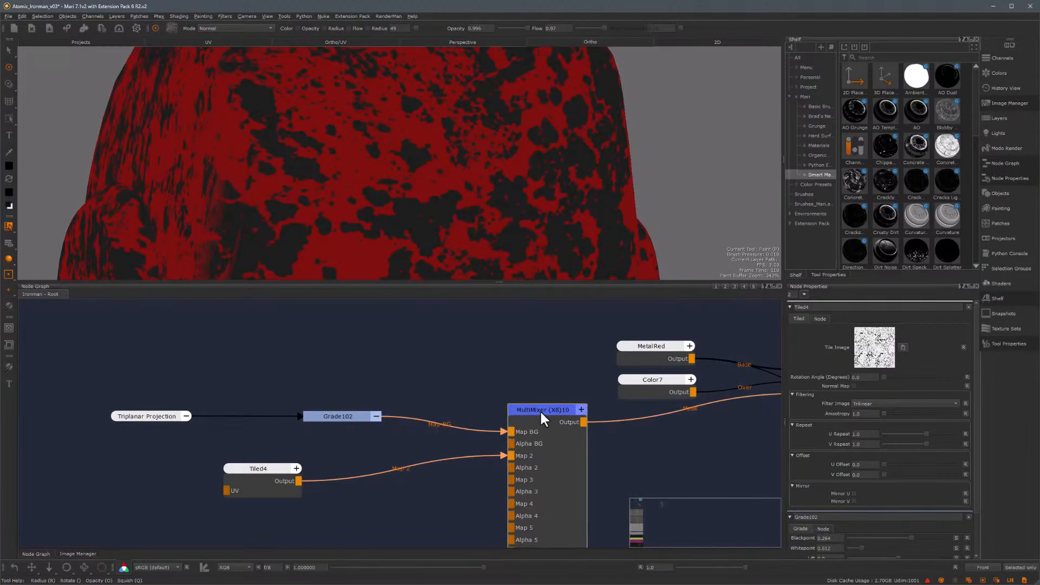
double_click(541, 410)
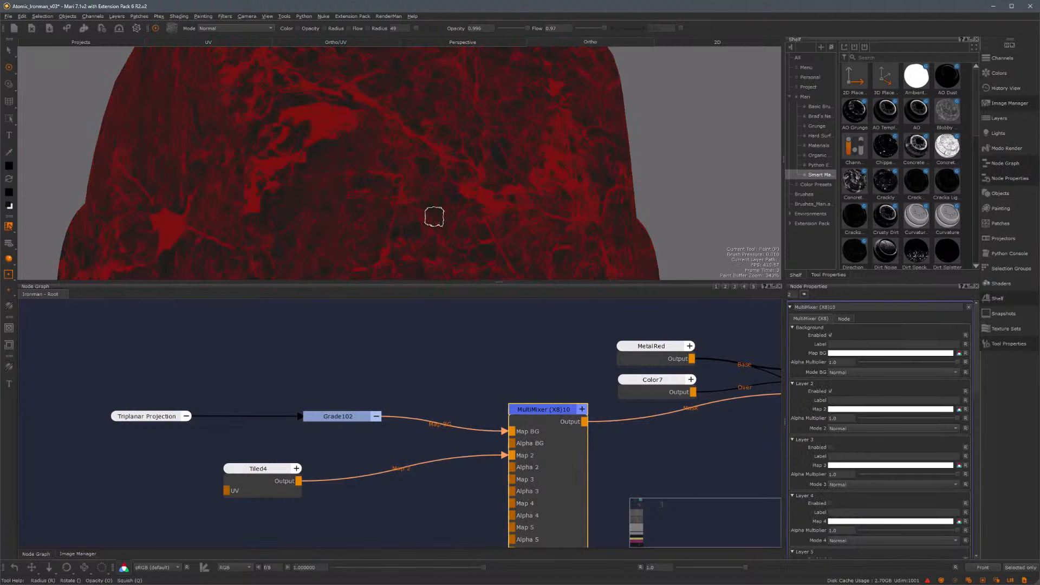
Move the Tiled node and open its properties
left_click(262, 470)
left_click_drag(262, 470, 239, 469)
double_click(240, 469)
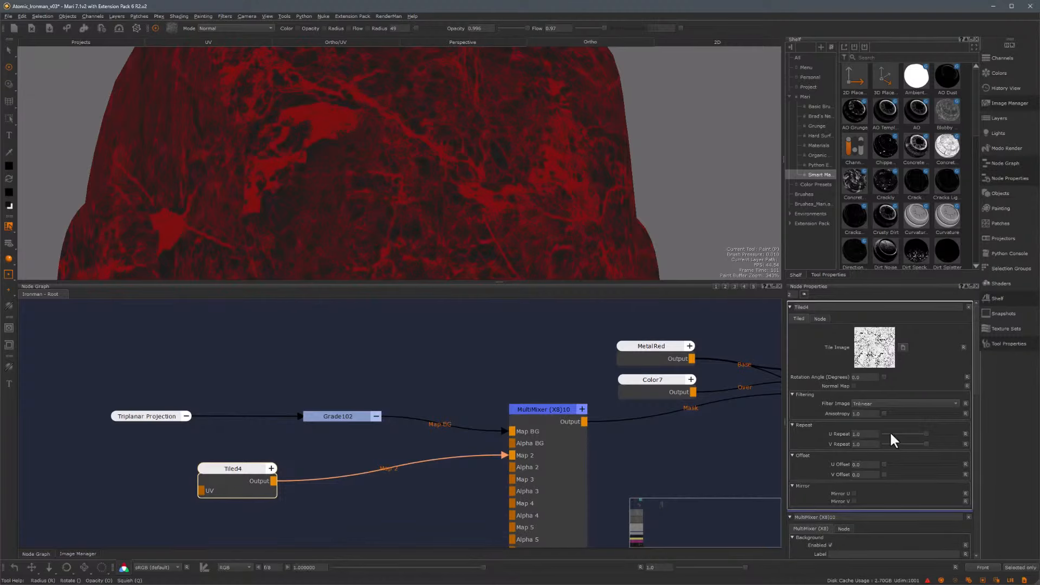
Set the Tiled node's U and V repeat to 8
left_click_drag(867, 434, 845, 445)
type("8")
key("Return")
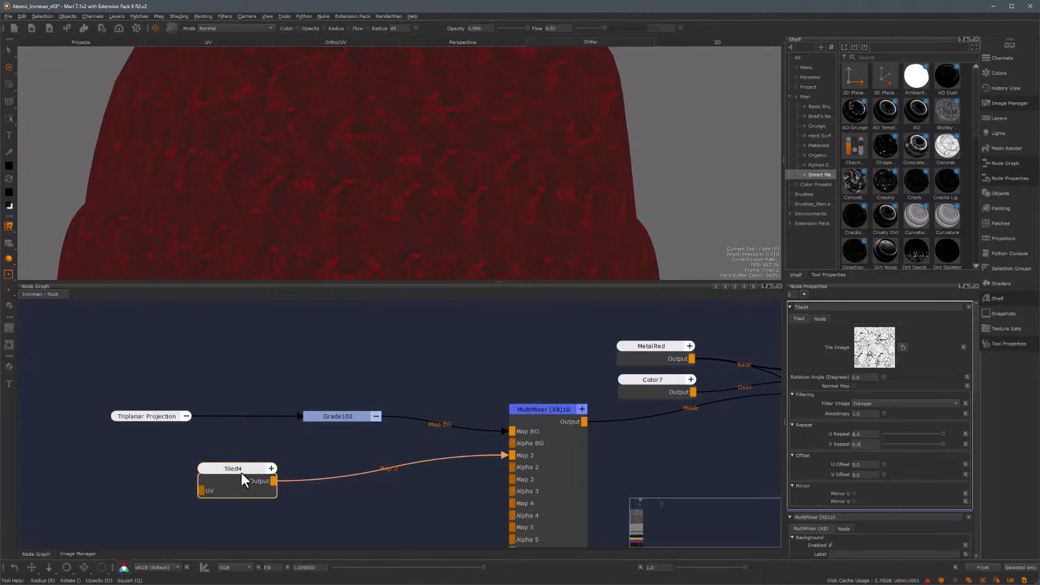
Insert a Grade node between the Tiled node and the MultiMixer's Map 2 input
left_click_drag(242, 473, 178, 470)
key("Tab")
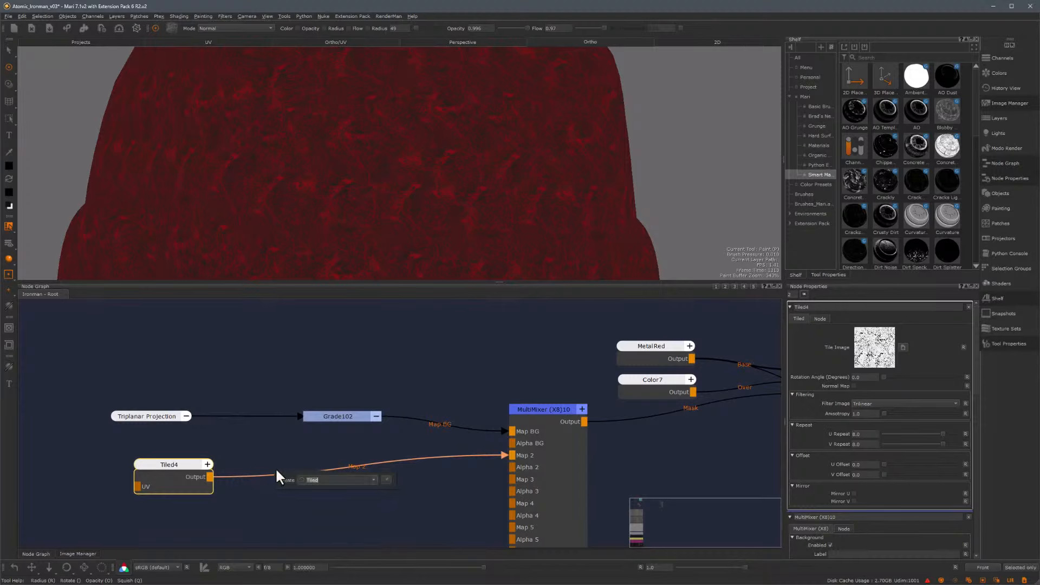
type("grade")
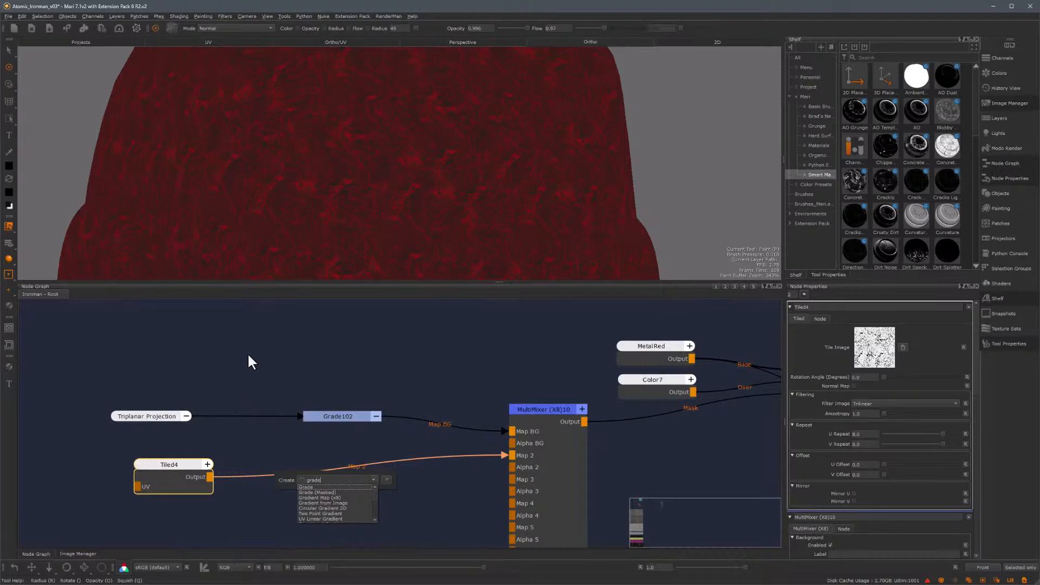
left_click(311, 487)
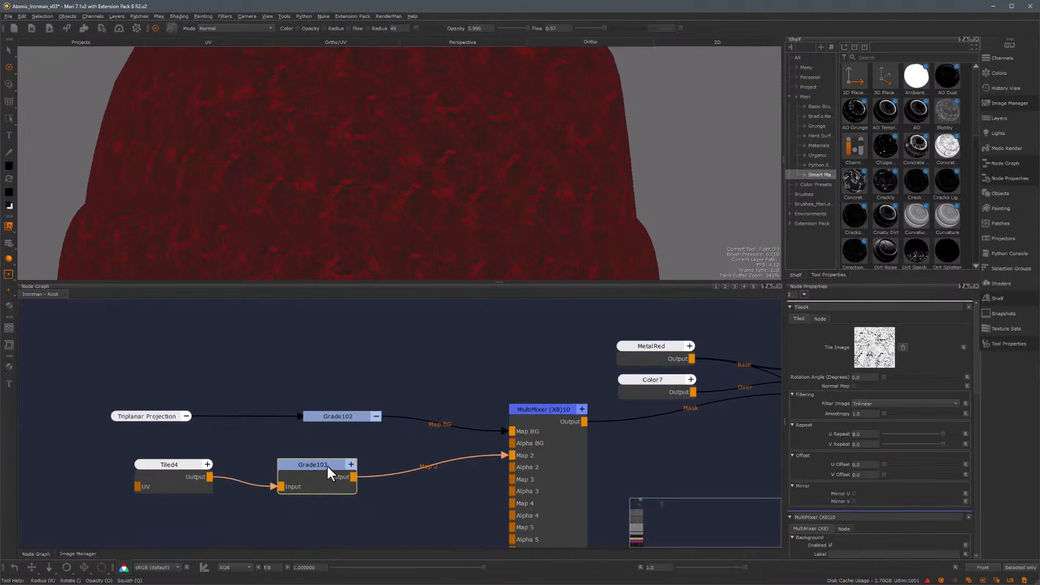
Raise the Grade103 node's blackpoint to about 0.23 and its whitepoint to about 0.39
left_click_drag(327, 464, 344, 462)
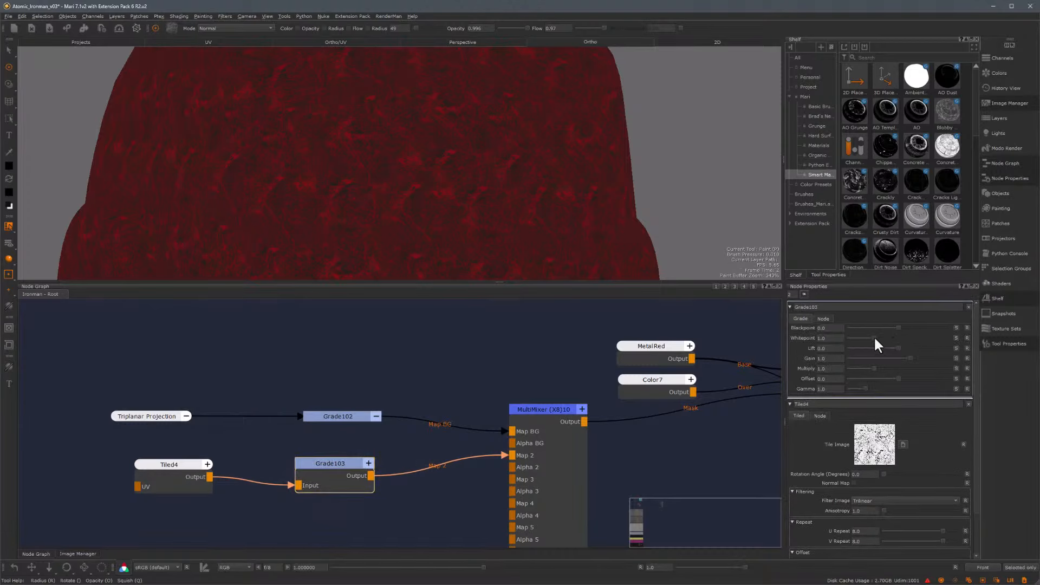
left_click_drag(875, 339, 868, 339)
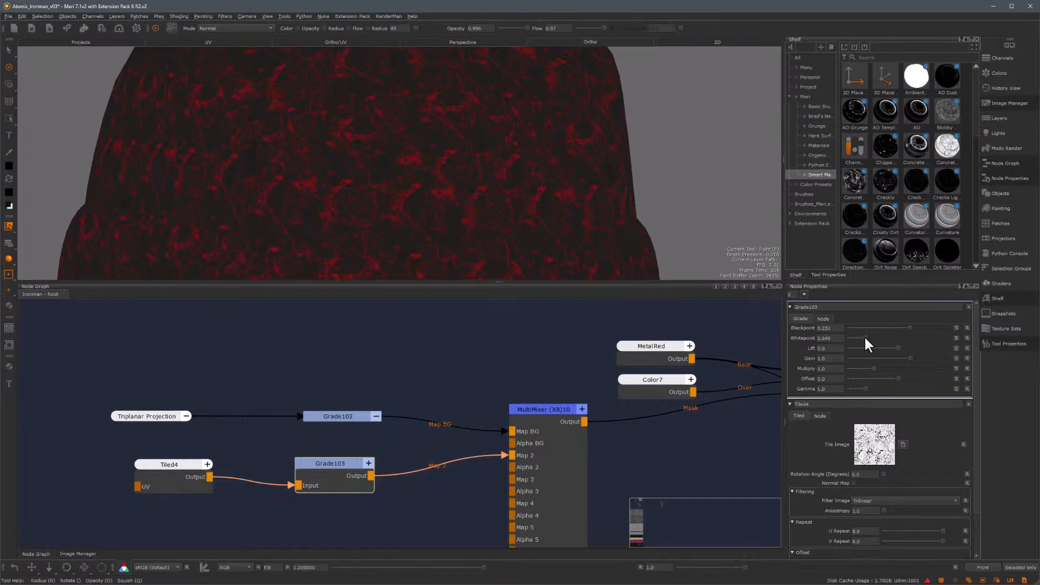
left_click_drag(862, 335, 863, 333)
Set the MultiMixer's Layer 2 blend mode to Multiply
double_click(548, 410)
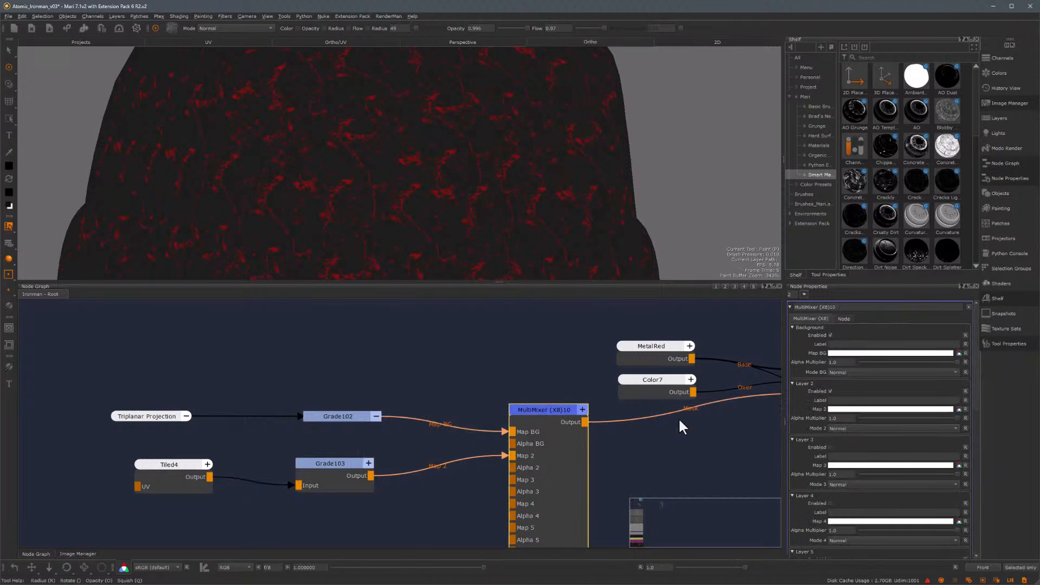
left_click(885, 428)
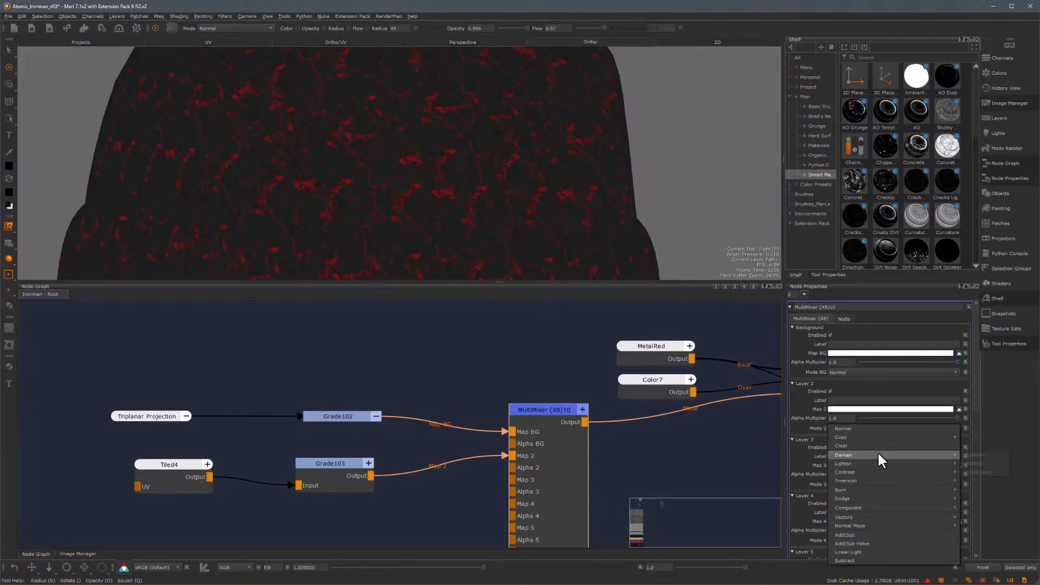
mouse_move(950, 454)
right_click_drag(408, 178, 579, 169, "alt")
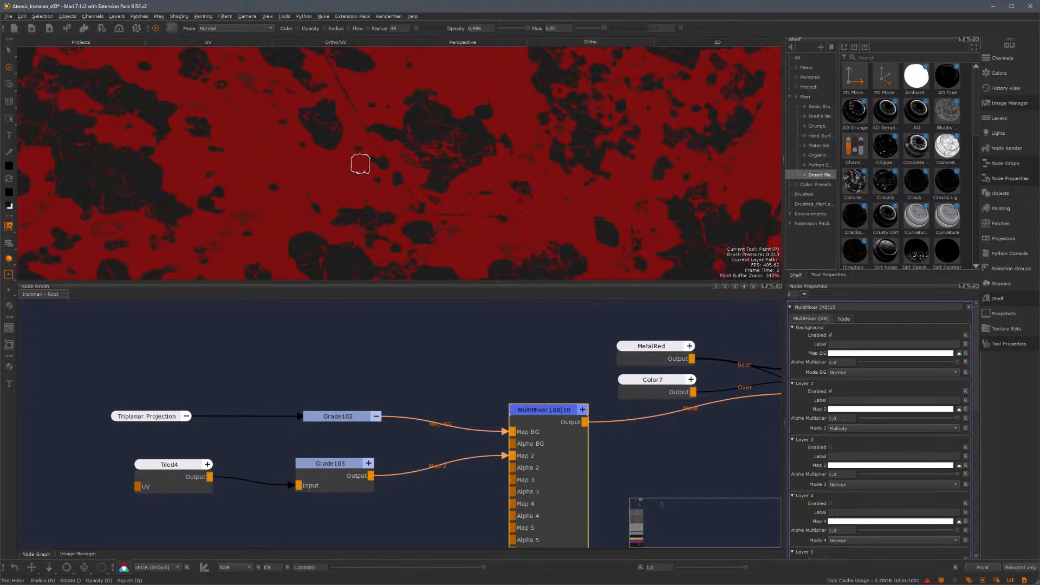
Add a Radio node receiving RT_CRV, connect it to the MultiMixer's Map 3 input and enable Layer 3
left_click(355, 453)
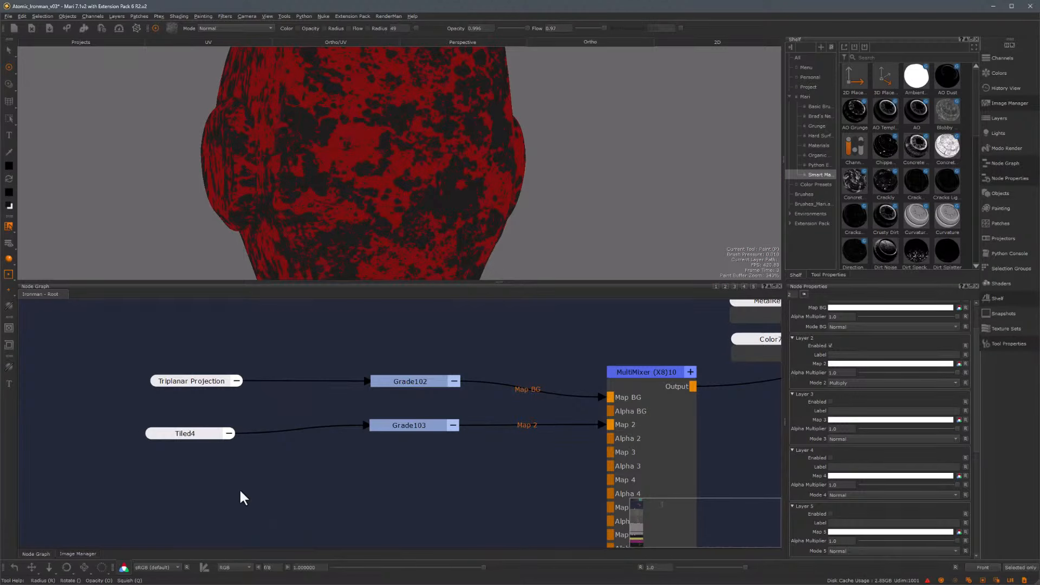
key("Tab")
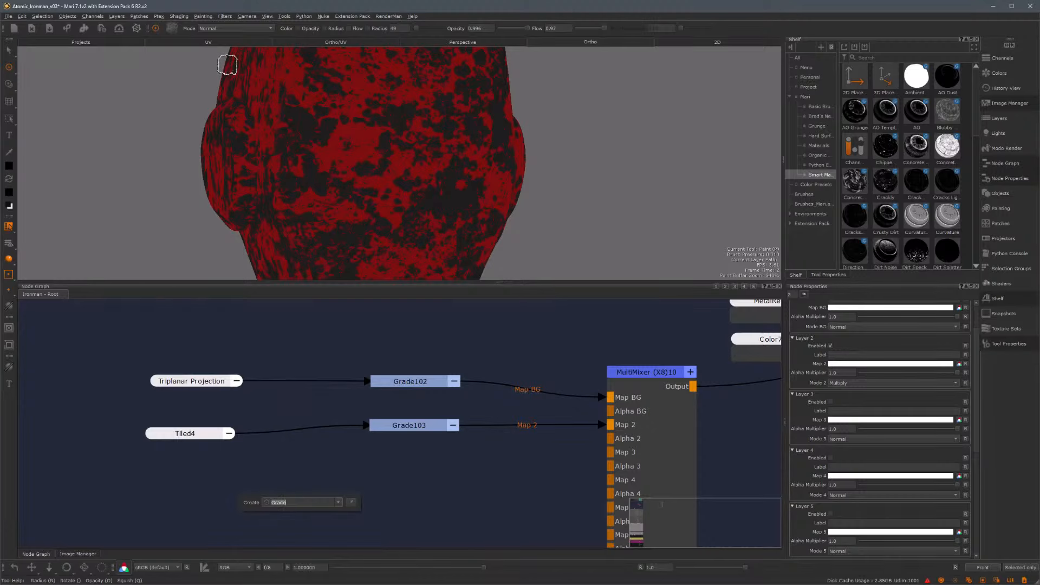
type("radio")
key("Return")
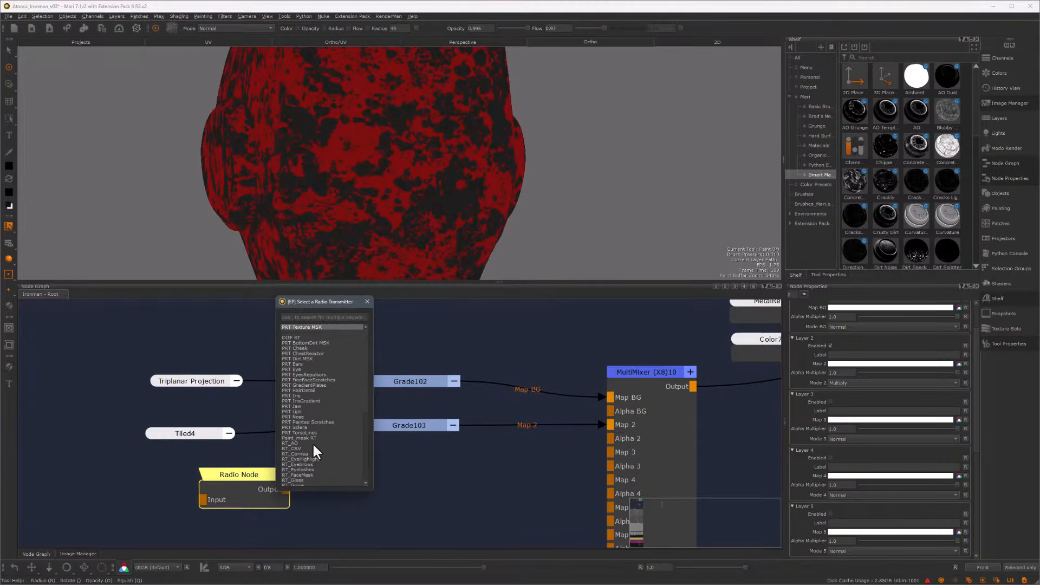
double_click(301, 449)
left_click_drag(296, 490, 610, 452)
left_click(644, 379)
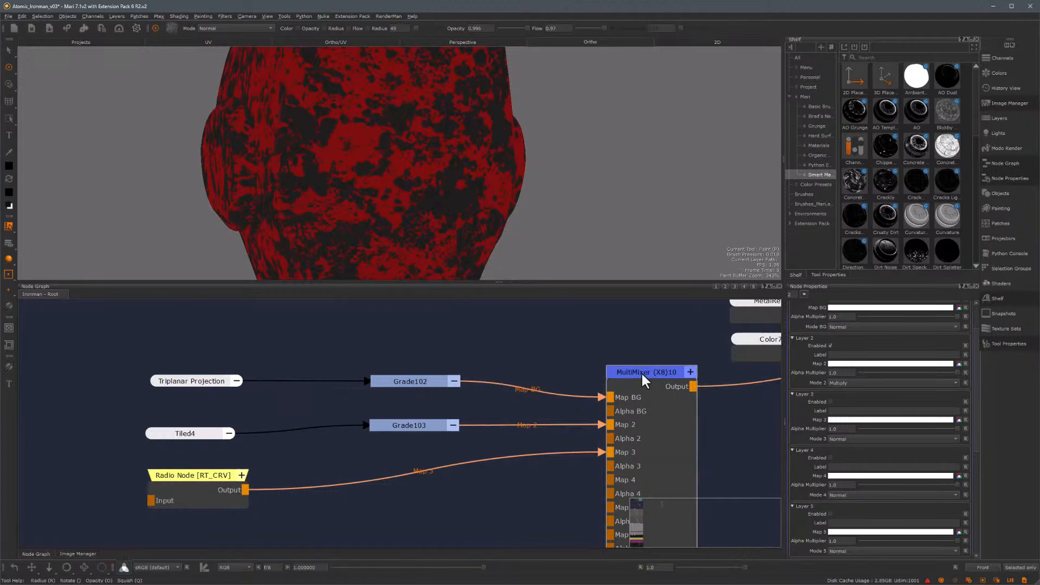
left_click(831, 402)
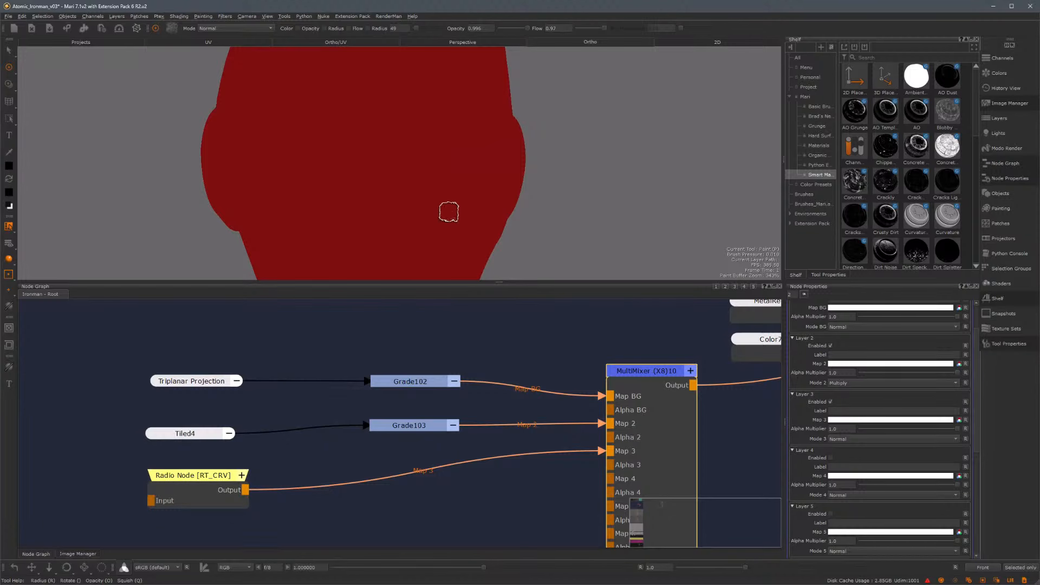
Insert a Grade node between the Radio node and the MultiMixer's Map 3 input
left_click_drag(211, 489, 198, 483)
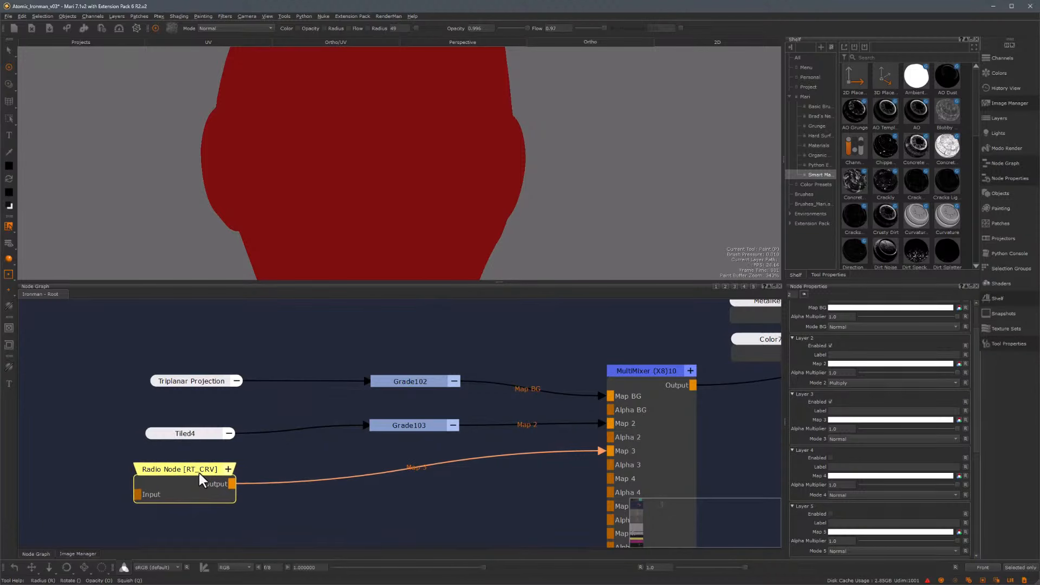
key("Tab")
left_click(424, 464)
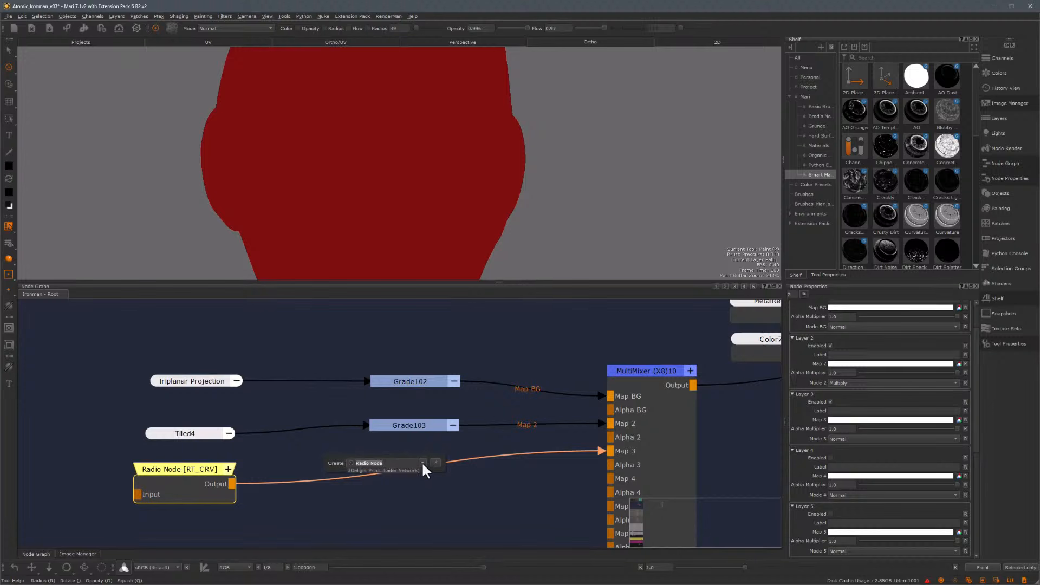
left_click(367, 478)
left_click_drag(367, 480, 425, 467)
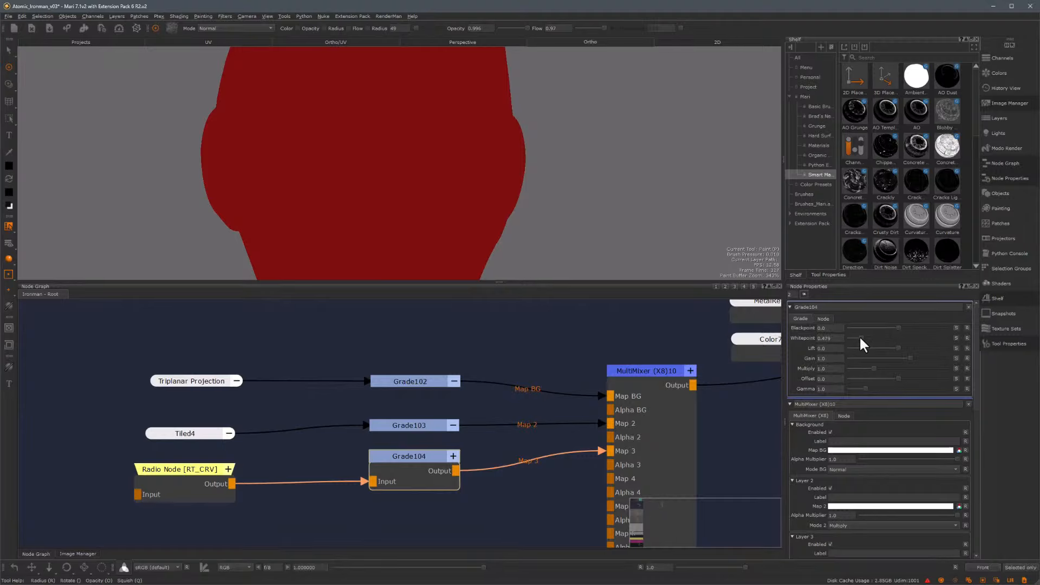
Lower the Grade104 node's whitepoint to about 0.05
left_click_drag(856, 338, 851, 338)
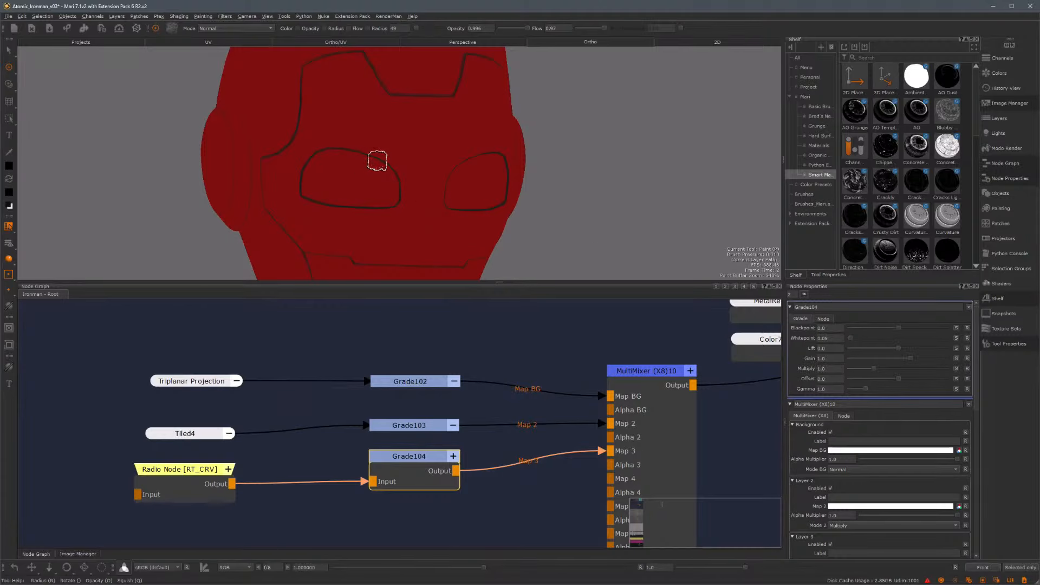
middle_click_drag(373, 120, 419, 276, "alt")
right_click_drag(404, 251, 514, 254, "alt")
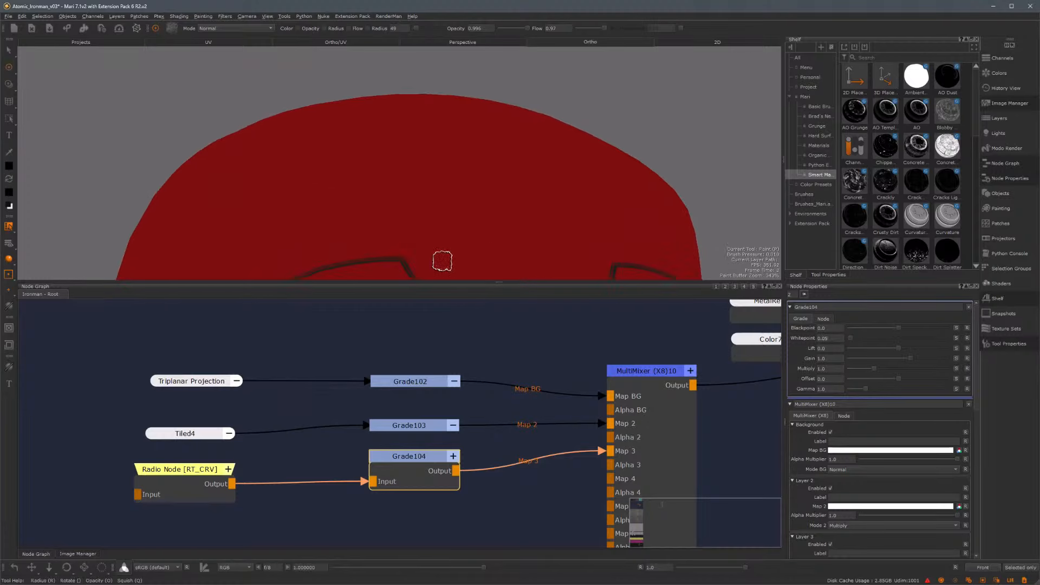
middle_click_drag(441, 260, 424, 158, "alt")
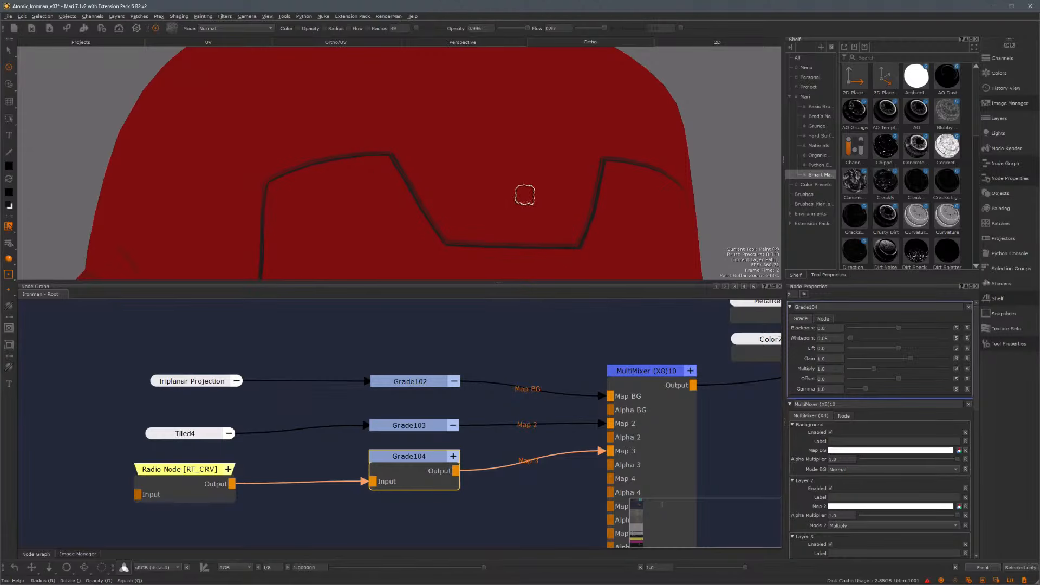
right_click_drag(535, 196, 470, 150, "alt")
middle_click_drag(470, 150, 472, 116, "alt")
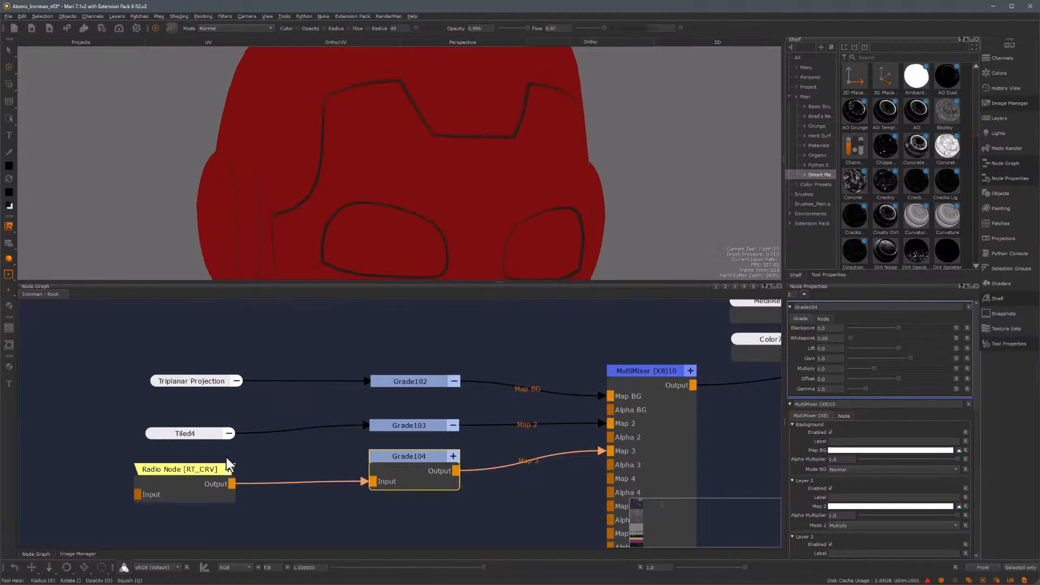
Insert a 1024 x 1024, 8-bit Bake Point node between the Radio node and Grade104
left_click_drag(202, 480, 136, 485)
key("Tab")
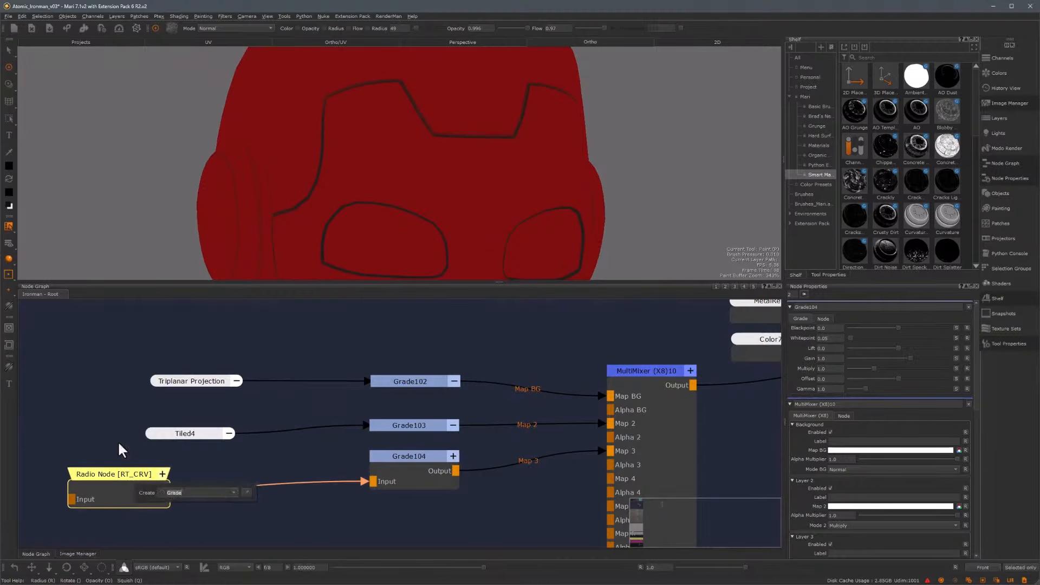
type("bake")
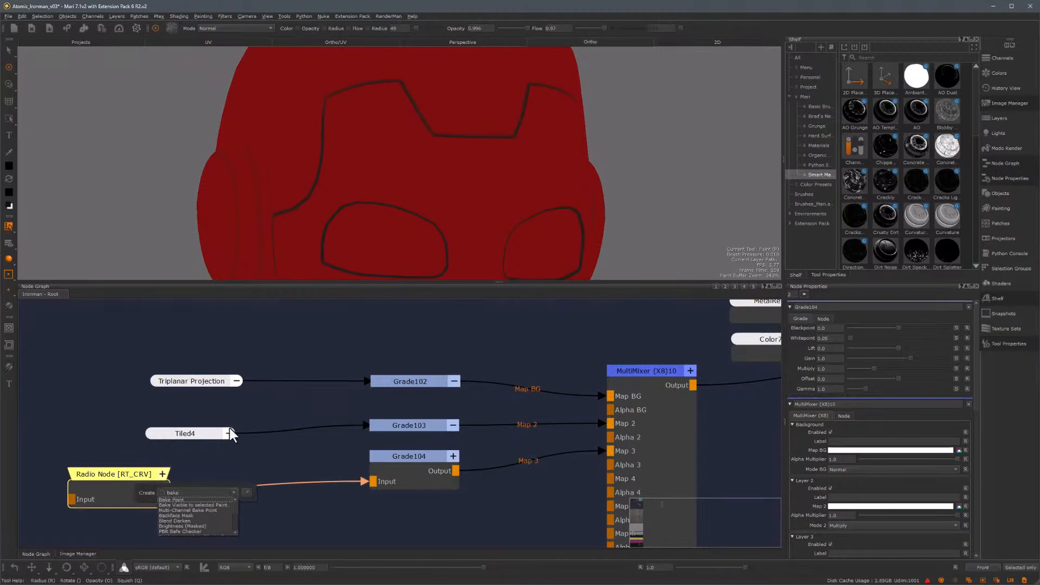
left_click(180, 499)
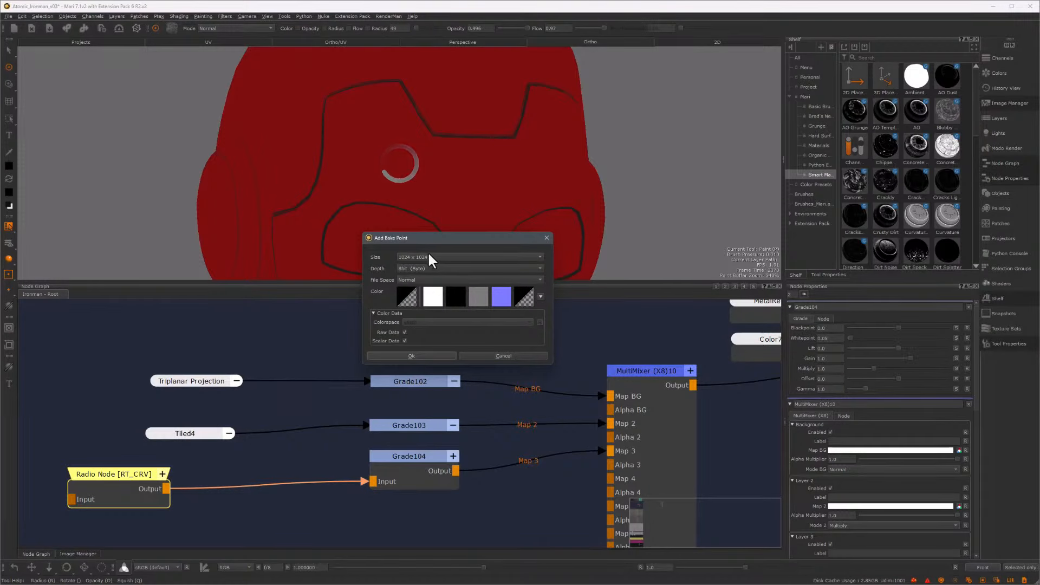
left_click(420, 356)
left_click_drag(291, 474, 268, 471)
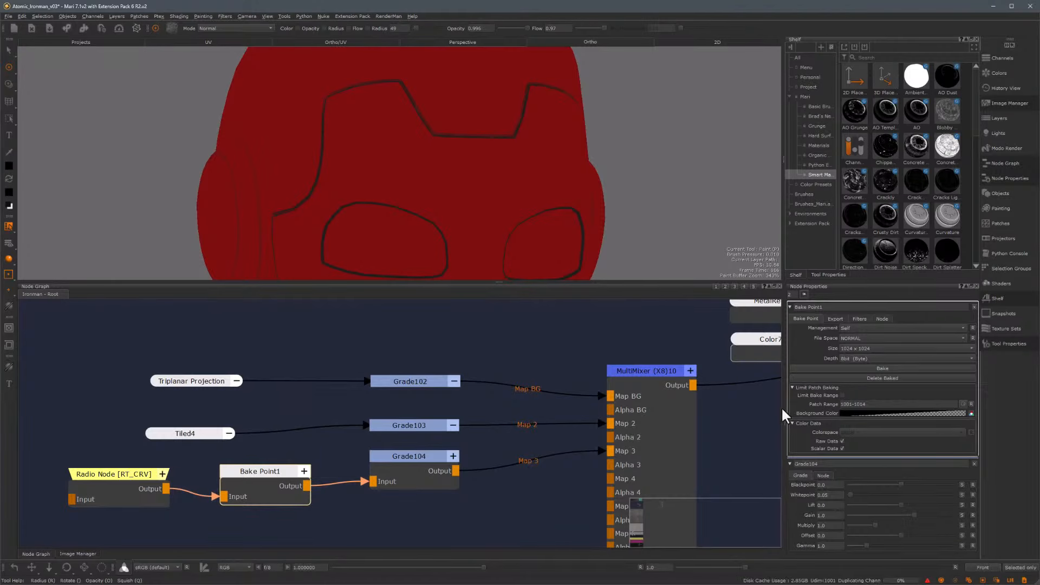
Add a Blur filter with a blur radius of 2 to the Bake Point's filters
left_click(860, 319)
left_click(873, 335)
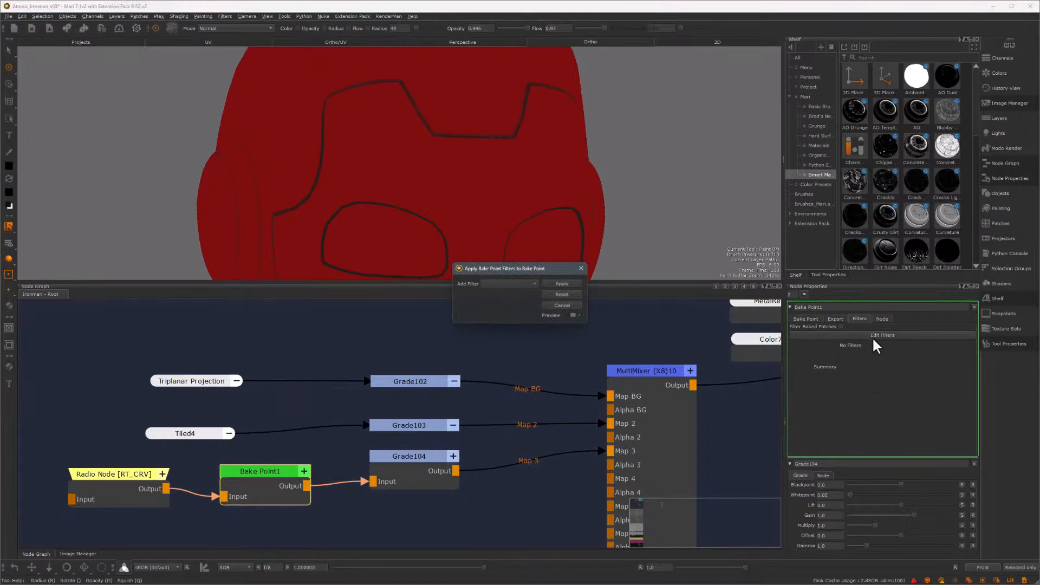
left_click(523, 284)
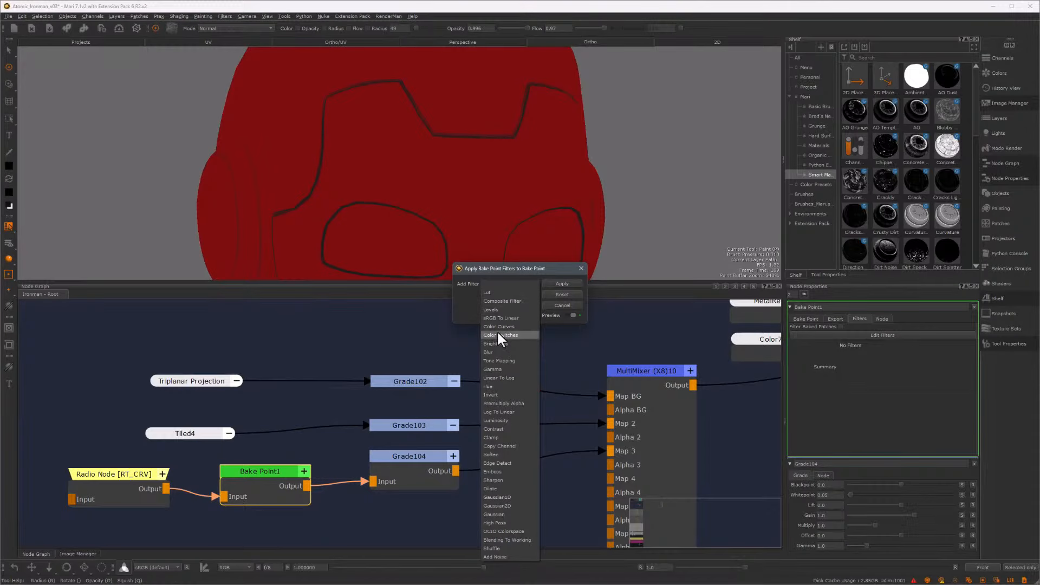
left_click(526, 353)
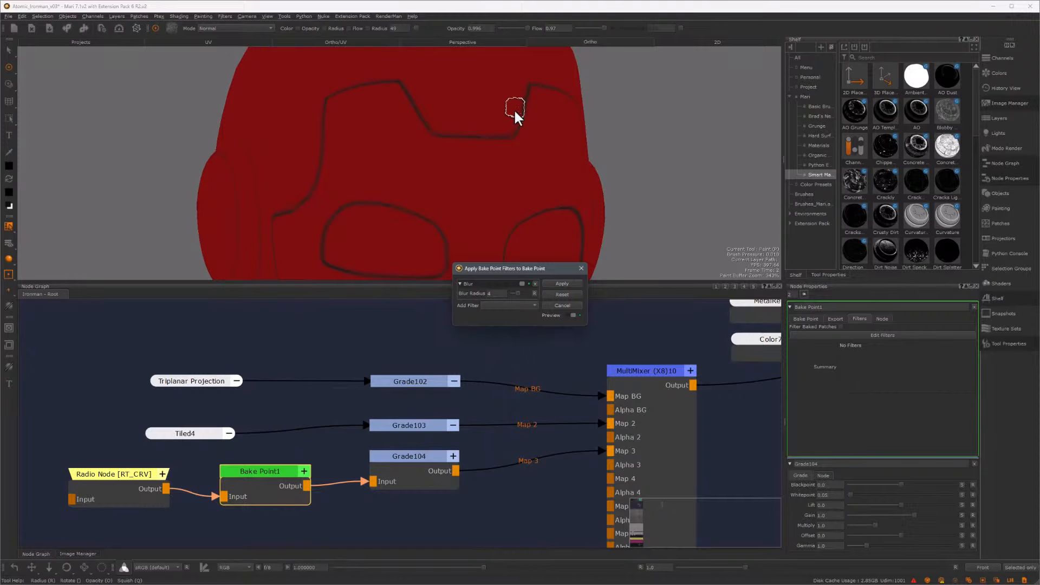
left_click(499, 294)
type("2")
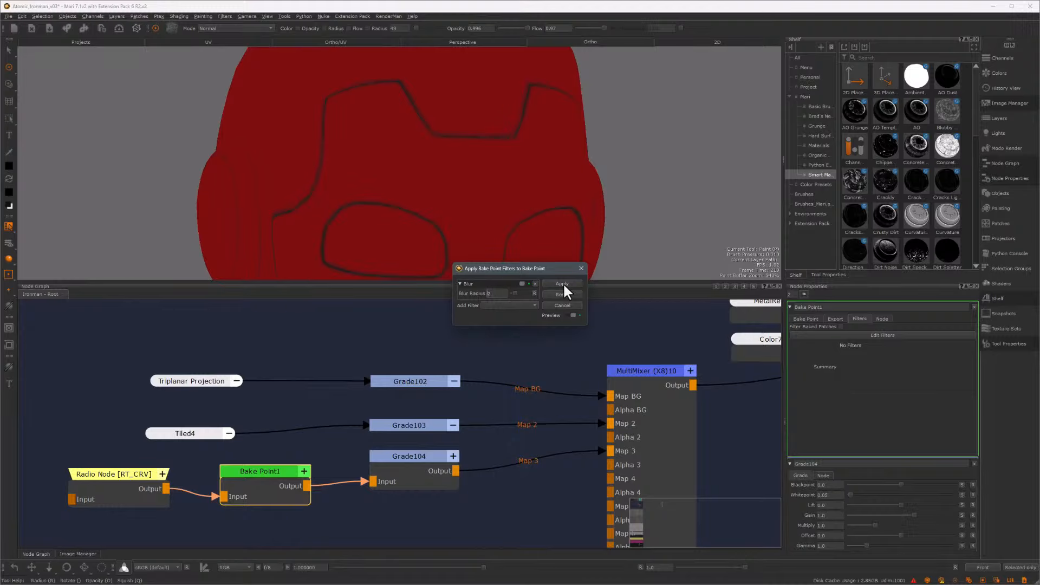
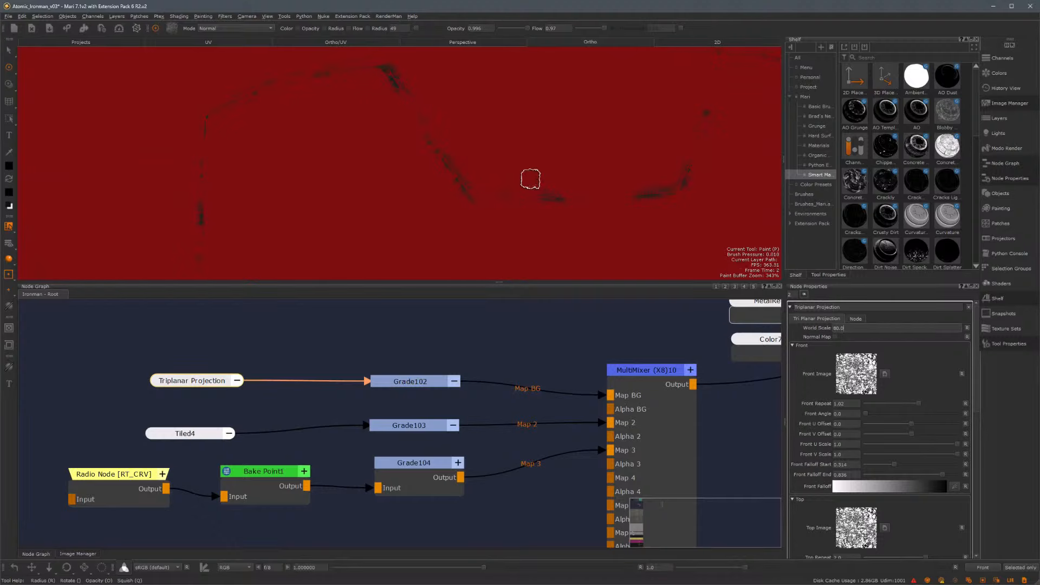
Orbit and zoom the viewport to inspect the curvature mask on the model
right_click_drag(530, 171, 436, 192, "alt")
middle_click_drag(436, 197, 424, 166, "alt")
mouse_move(423, 165)
right_mouse_down("alt")
mouse_move(494, 191)
mouse_move(567, 151)
mouse_move(460, 160)
right_mouse_up("alt")
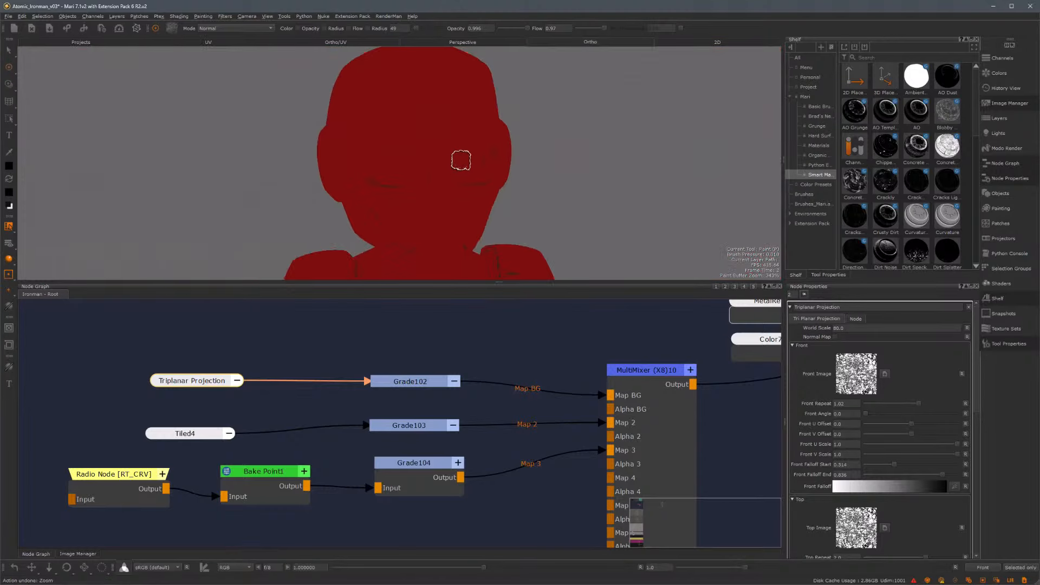
mouse_move(488, 152)
left_mouse_down("alt")
mouse_move(470, 129)
mouse_move(496, 184)
mouse_move(545, 184)
mouse_move(496, 190)
mouse_move(522, 184)
mouse_move(497, 235)
left_mouse_up("alt")
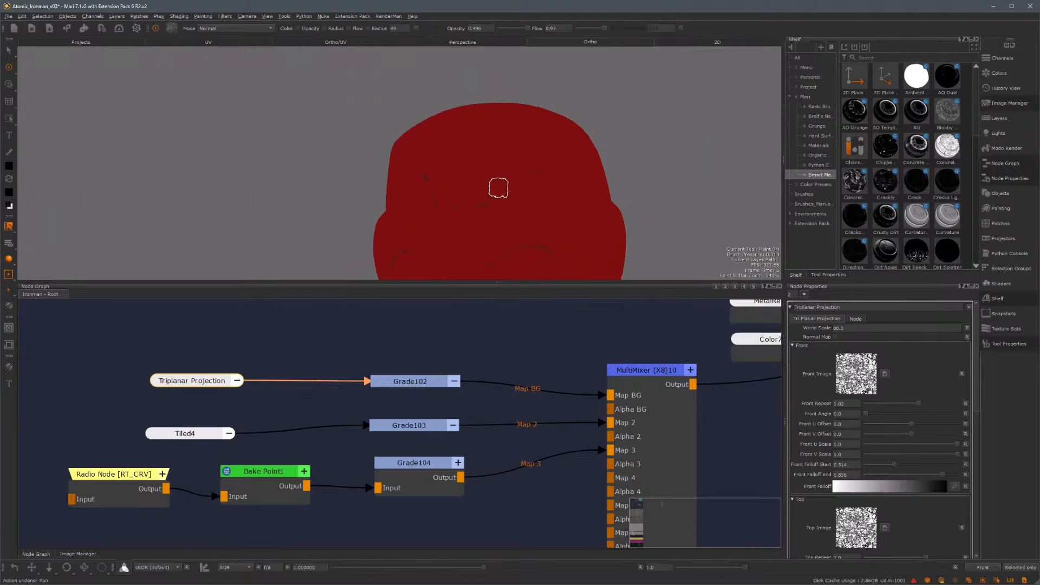
mouse_move(497, 186)
right_mouse_down("alt")
mouse_move(483, 226)
mouse_move(422, 155)
mouse_move(446, 171)
right_mouse_up("alt")
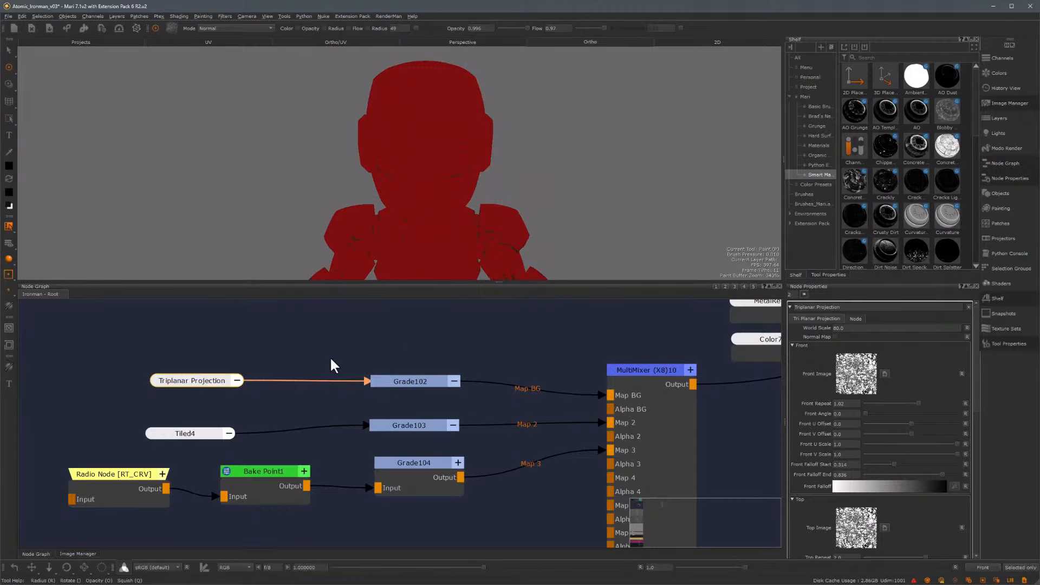
Duplicate the Tiled4 node in the node graph
middle_click_drag(317, 442, 376, 352)
middle_click_drag(249, 339, 257, 365)
left_click_drag(257, 369, 259, 363)
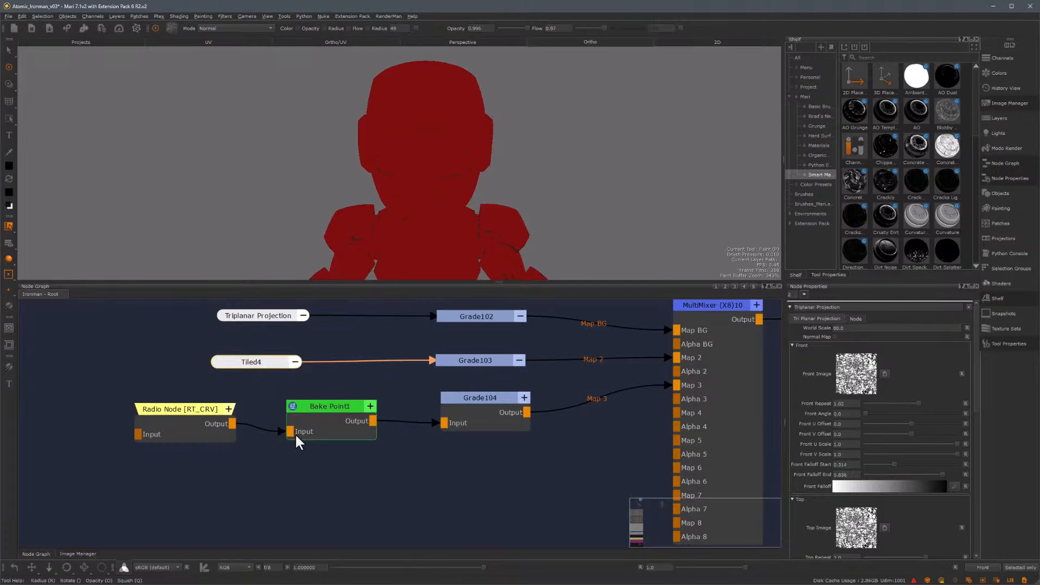
key("ctrl+c")
key("ctrl+v")
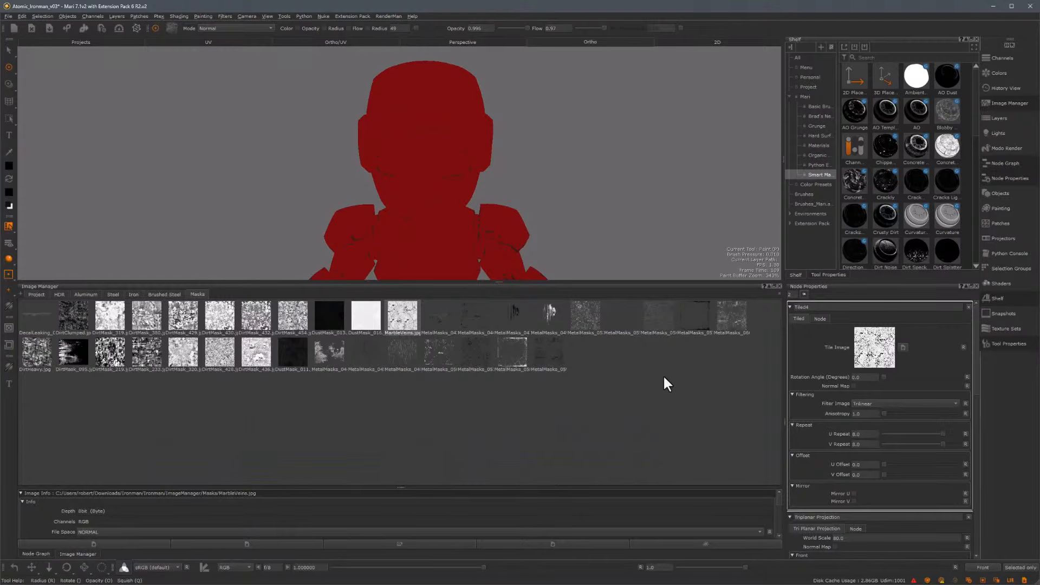
Preview a MetalMasks scratch image and load it as the duplicated Tiled node's tile image
double_click(659, 322)
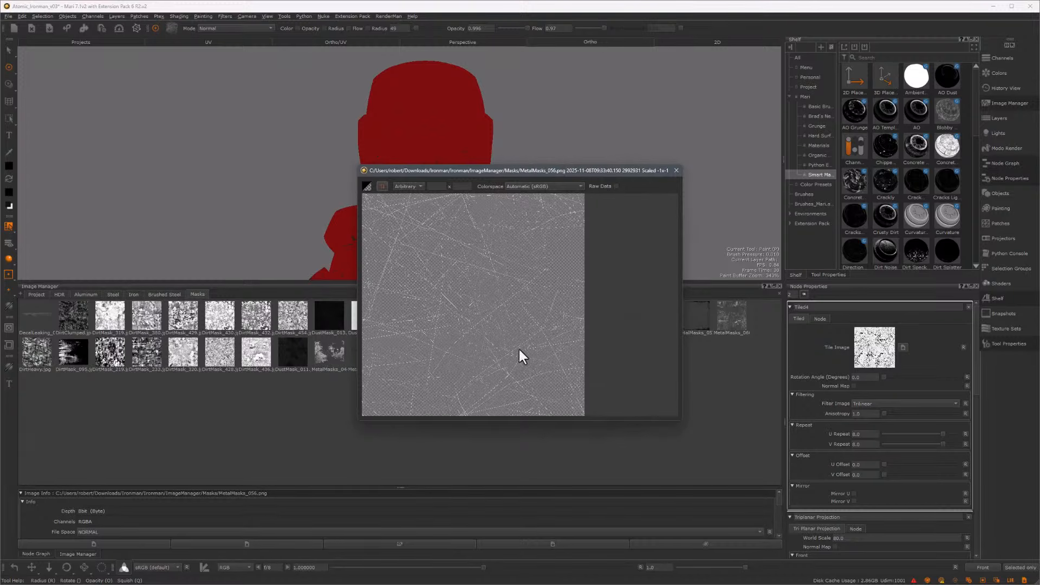
left_click(675, 170)
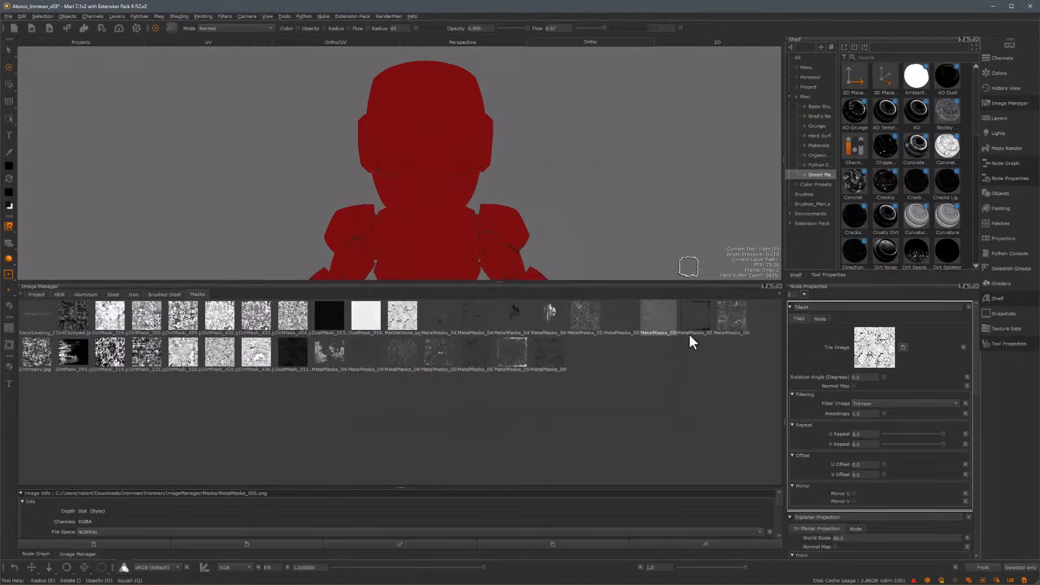
left_click_drag(660, 319, 871, 348)
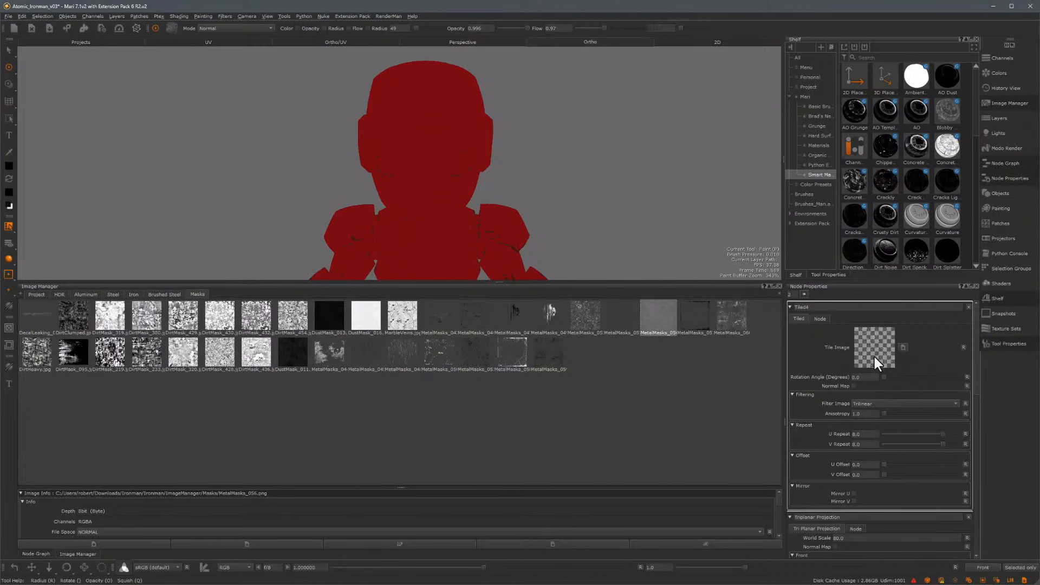
Connect the new Tiled node's output to the MultiMixer's Map 4 input
key("alt+n")
left_click(305, 483)
left_click_drag(307, 494, 677, 413)
left_click(706, 308)
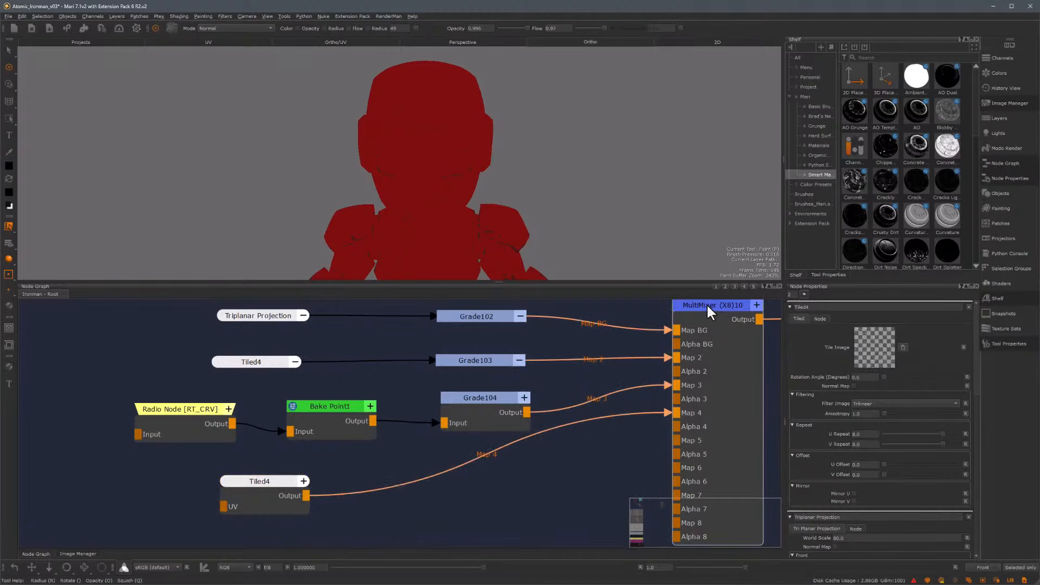
scroll(973, 388, "down", 5)
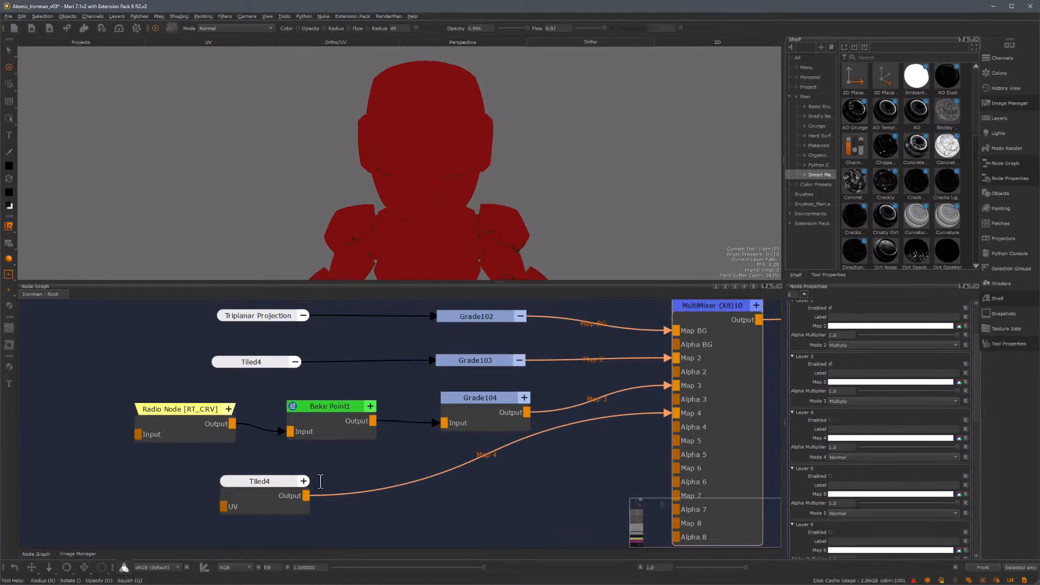
Insert a Grade node between the new Tiled node and the MultiMixer's Map 4 input
left_click_drag(321, 481, 245, 483)
key("Tab")
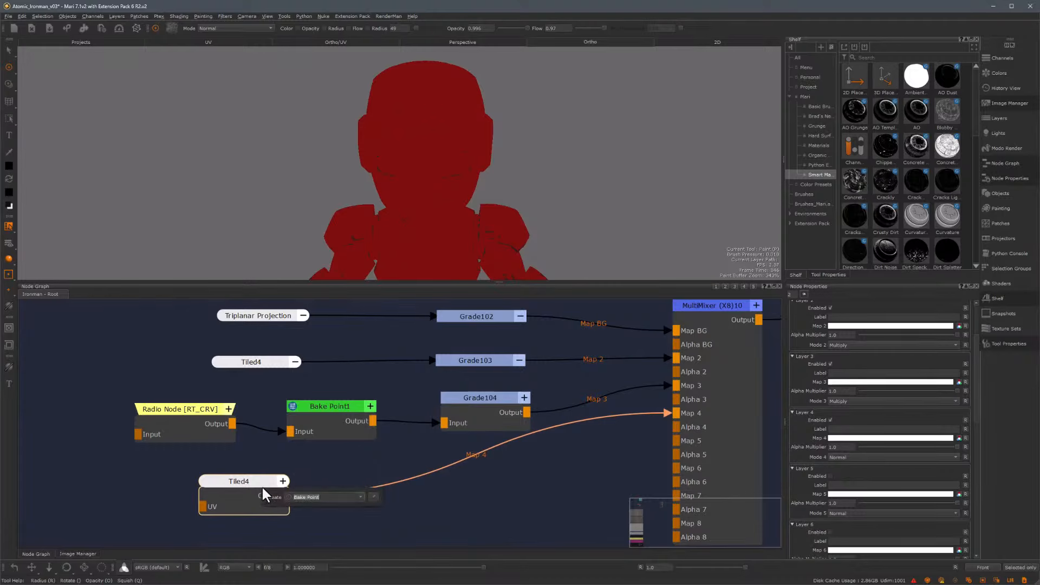
left_click(361, 498)
left_click(303, 515)
left_click_drag(401, 479, 485, 459)
double_click(486, 459)
Lower the Grade105 node's whitepoint to about 0.165 while checking the scratches on the model
middle_click_drag(450, 145, 494, 227, "alt")
right_click_drag(437, 182, 604, 202, "alt")
middle_click_drag(603, 202, 569, 131, "alt")
right_click_drag(495, 157, 573, 157, "alt")
middle_click_drag(654, 219, 597, 193, "alt")
left_click_drag(874, 338, 873, 338)
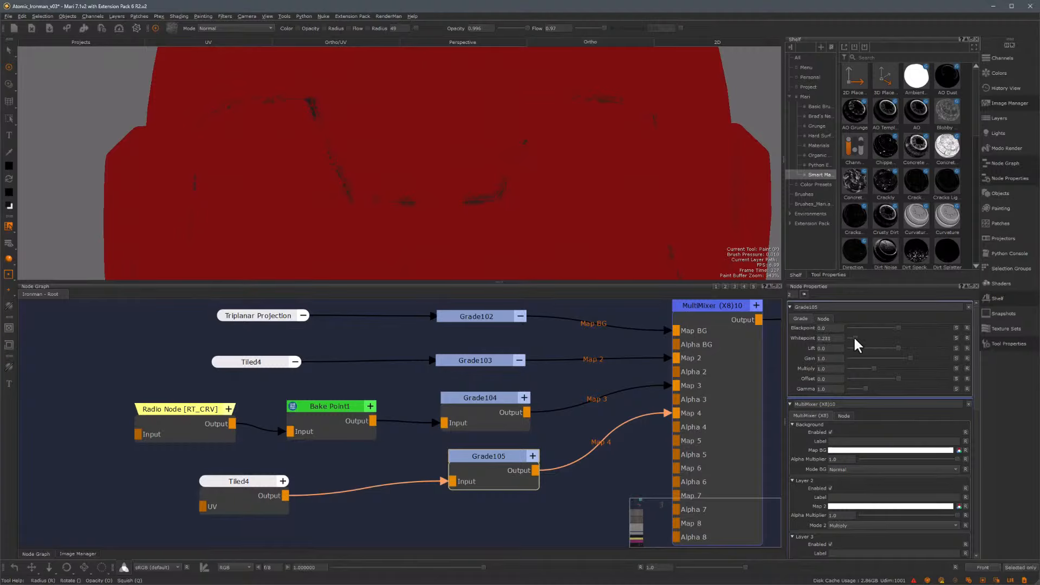
left_click_drag(521, 178, 501, 139, "alt")
middle_click_drag(531, 136, 489, 206, "alt")
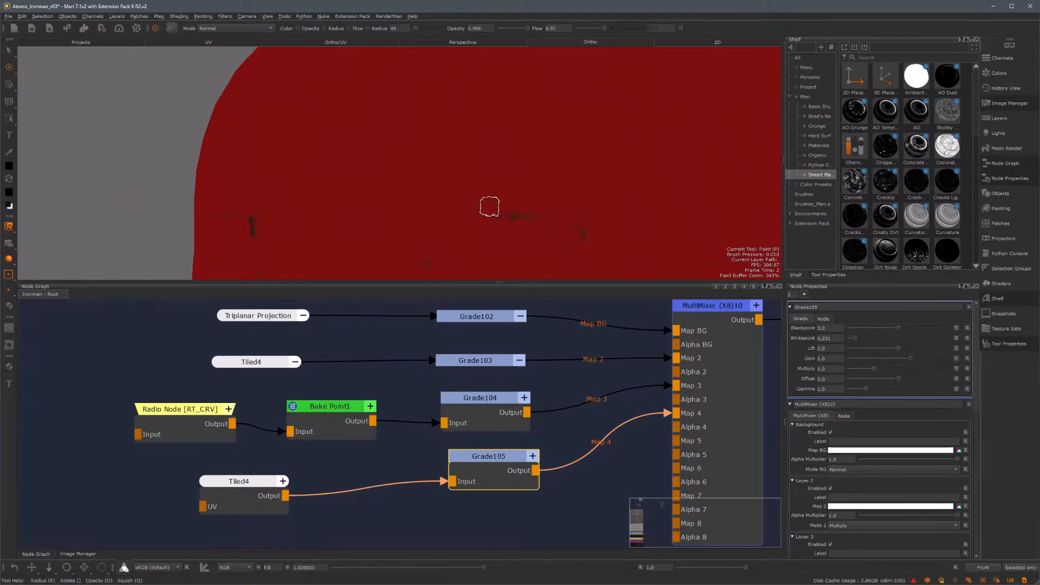
left_click_drag(510, 149, 534, 196, "alt")
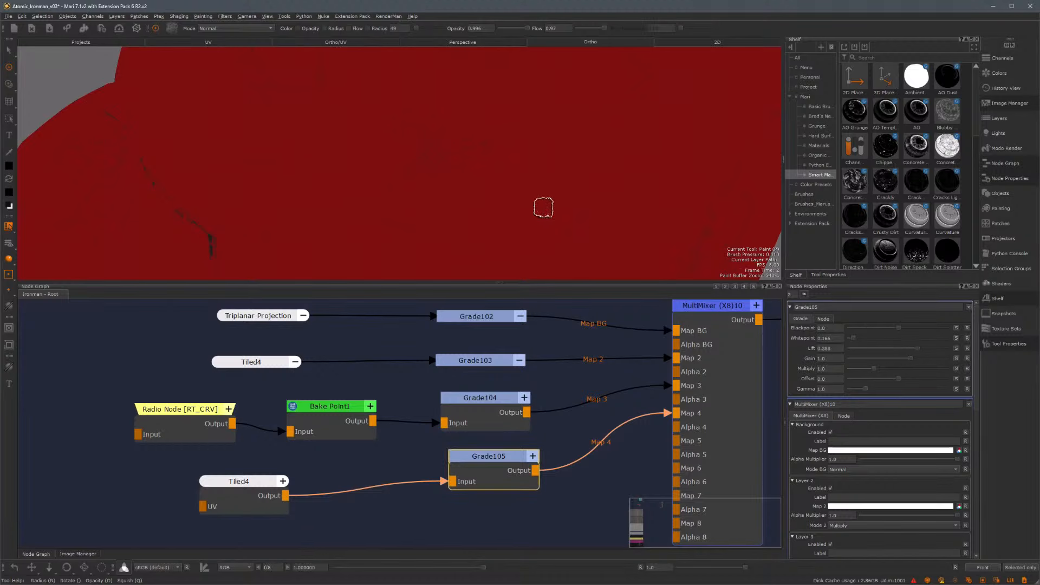
Orbit and zoom around the model to inspect the scratch mask
right_click_drag(482, 167, 377, 112, "alt")
left_click_drag(377, 113, 385, 87, "alt")
right_click_drag(371, 165, 454, 217, "alt")
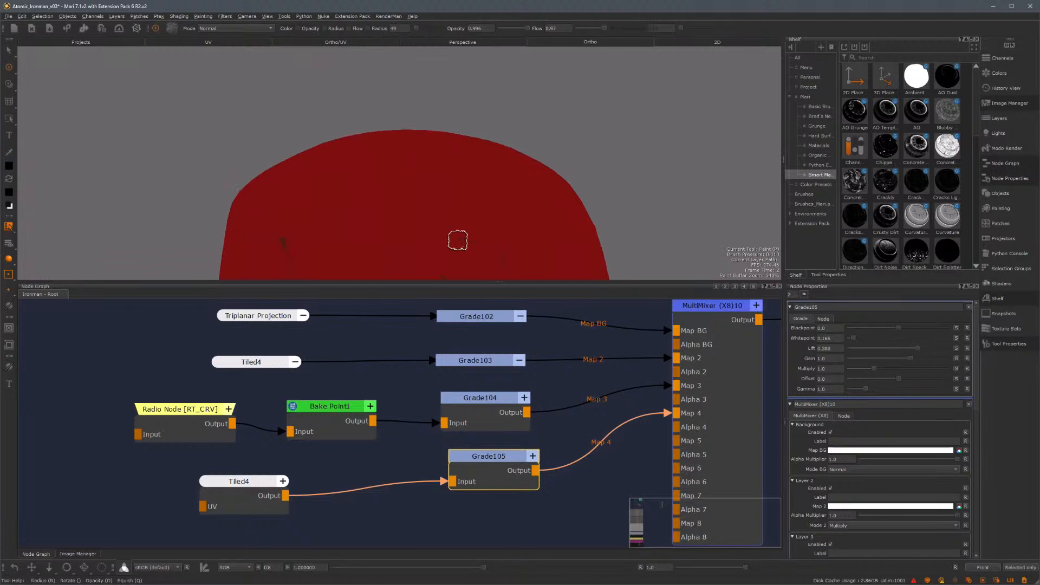
middle_click_drag(457, 239, 454, 75, "alt")
right_click_drag(452, 187, 432, 9, "alt")
middle_click_drag(470, 266, 475, 156, "alt")
left_click_drag(475, 156, 415, 240, "alt")
Collapse the new Tiled node and the Grade105 node
left_click(283, 482)
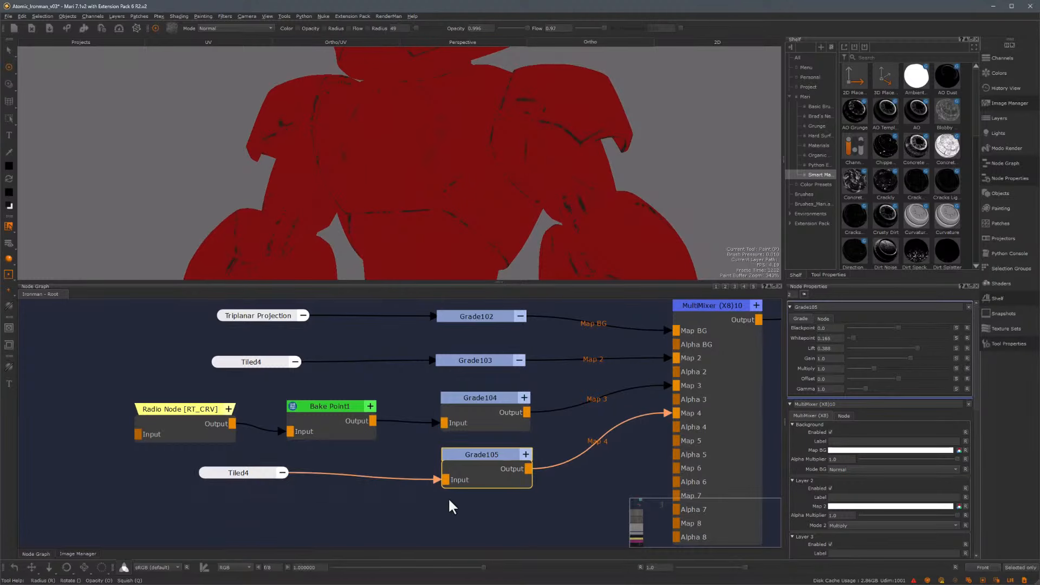
left_click_drag(455, 464, 448, 462)
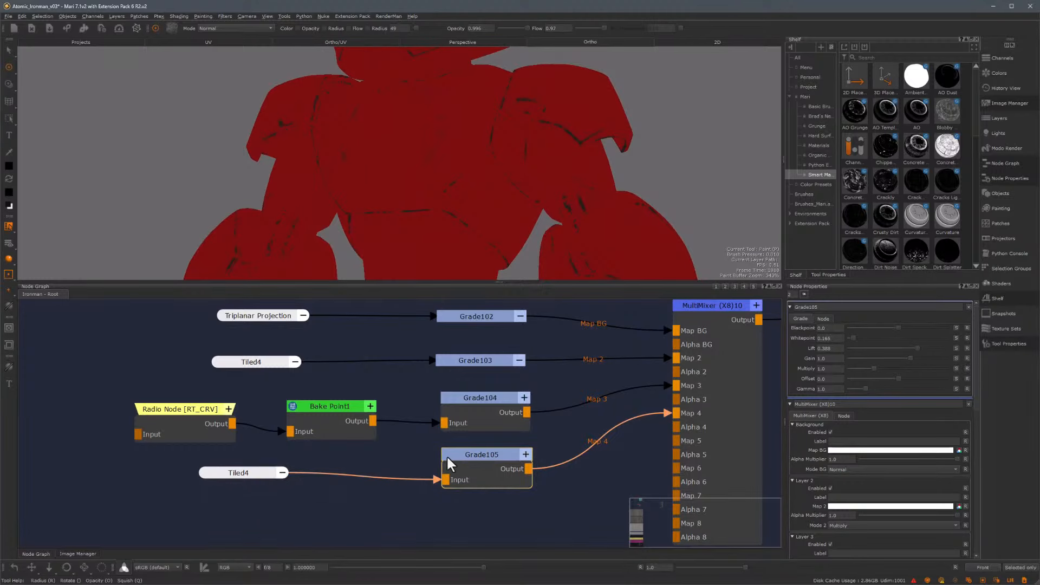
left_click(525, 455)
left_click_drag(251, 479, 253, 488)
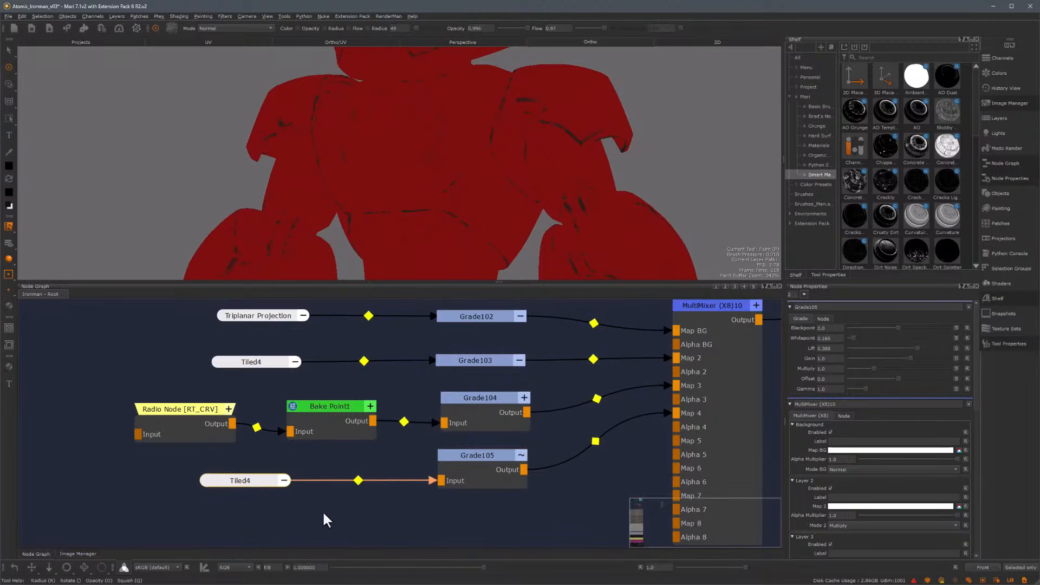
Paste another Tiled node and assign it a different mask image from the Image Manager
key("ctrl+v")
middle_click_drag(333, 532, 362, 407)
left_click_drag(308, 388, 313, 401)
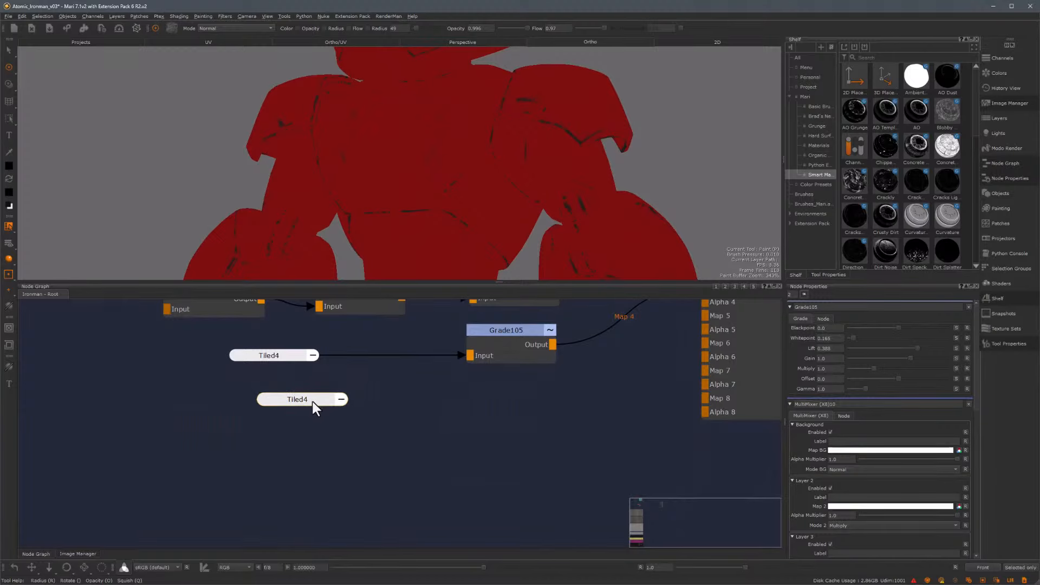
left_click(78, 554)
left_click_drag(181, 315, 871, 339)
left_click(35, 554)
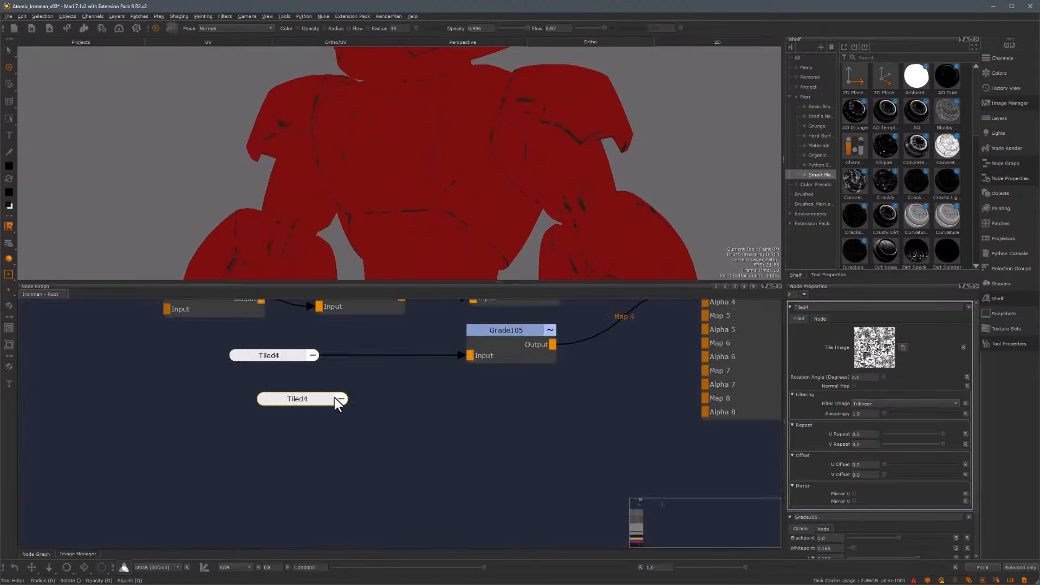
left_click(340, 399)
Connect the pasted Tiled node's output to the MultiMixer's Alpha 4 input
left_click_drag(389, 414, 713, 403)
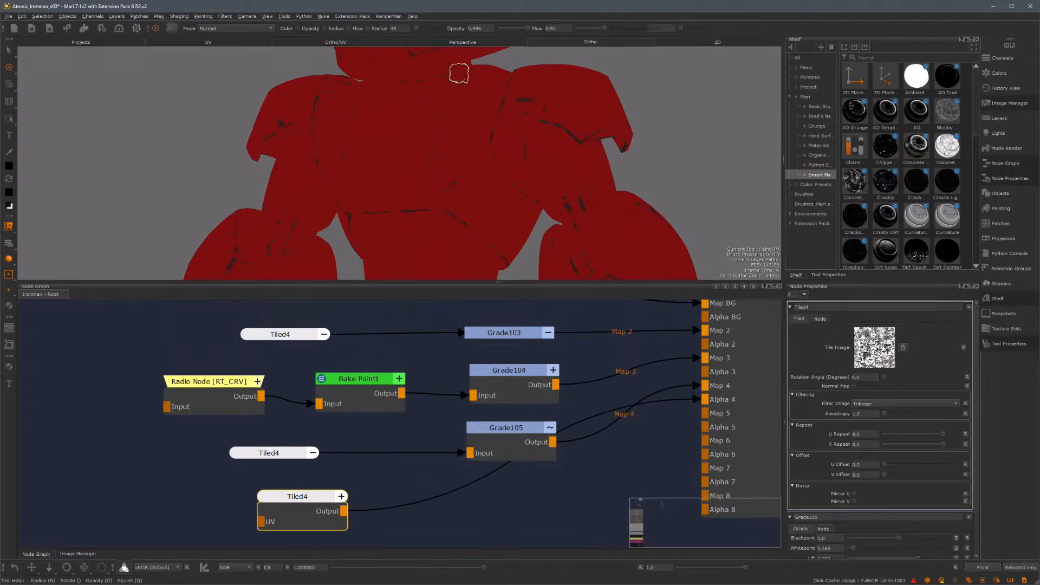
right_click_drag(436, 134, 525, 159, "alt")
middle_click_drag(525, 158, 532, 190, "alt")
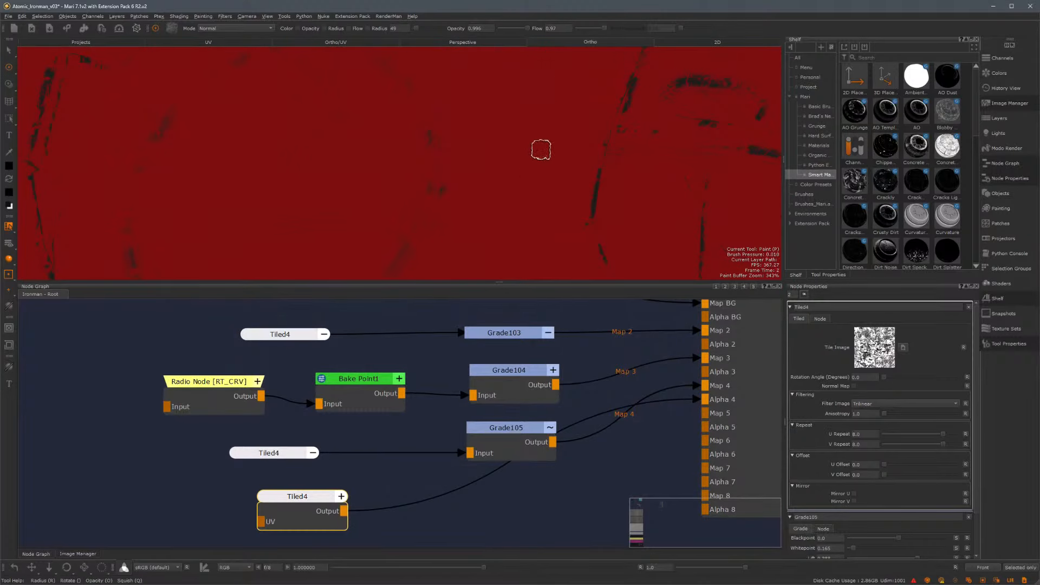
Insert a Grade node between the pasted Tiled node and Alpha 4, and raise its blackpoint
left_click_drag(310, 497, 299, 499)
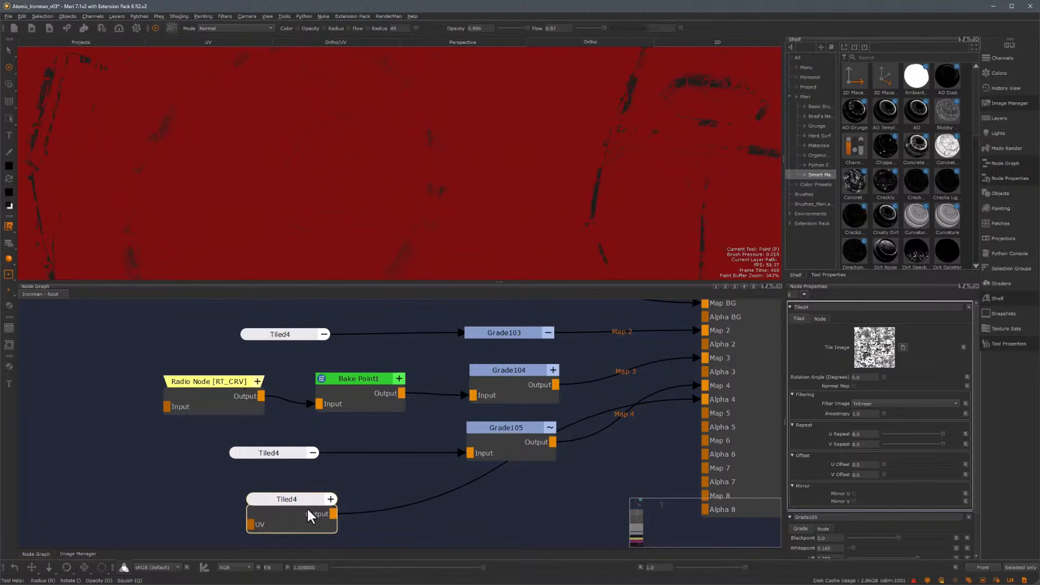
key("Tab")
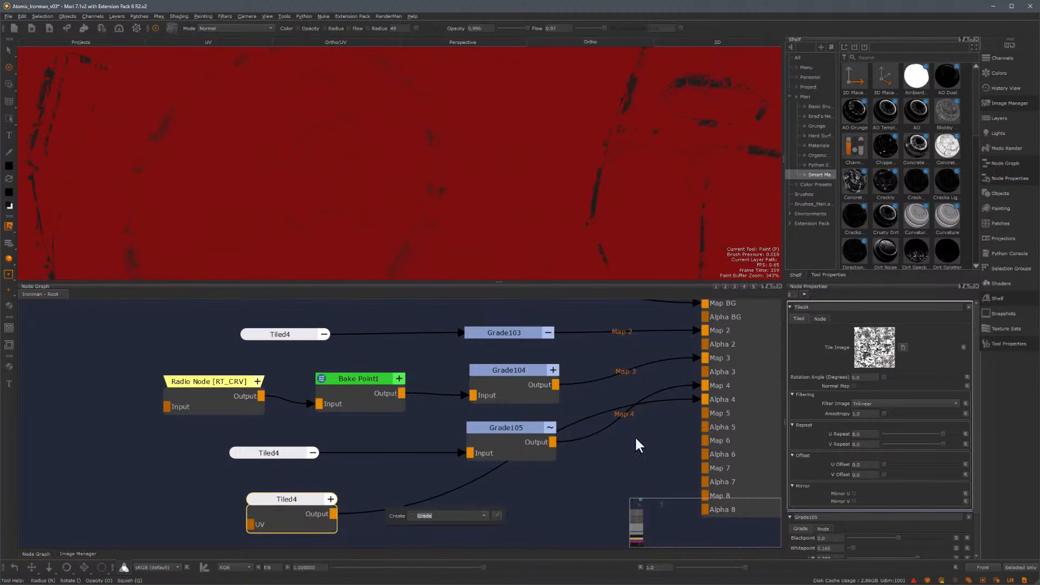
key("Return")
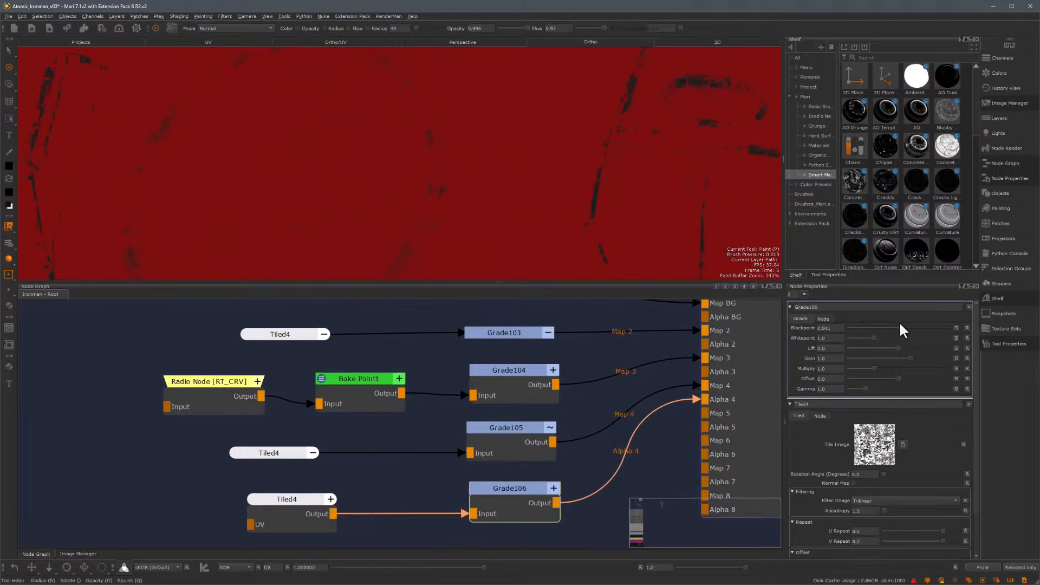
left_click_drag(901, 329, 932, 330)
Set the pasted Tiled node's U and V repeat to 4
scroll(976, 430, "down", 2)
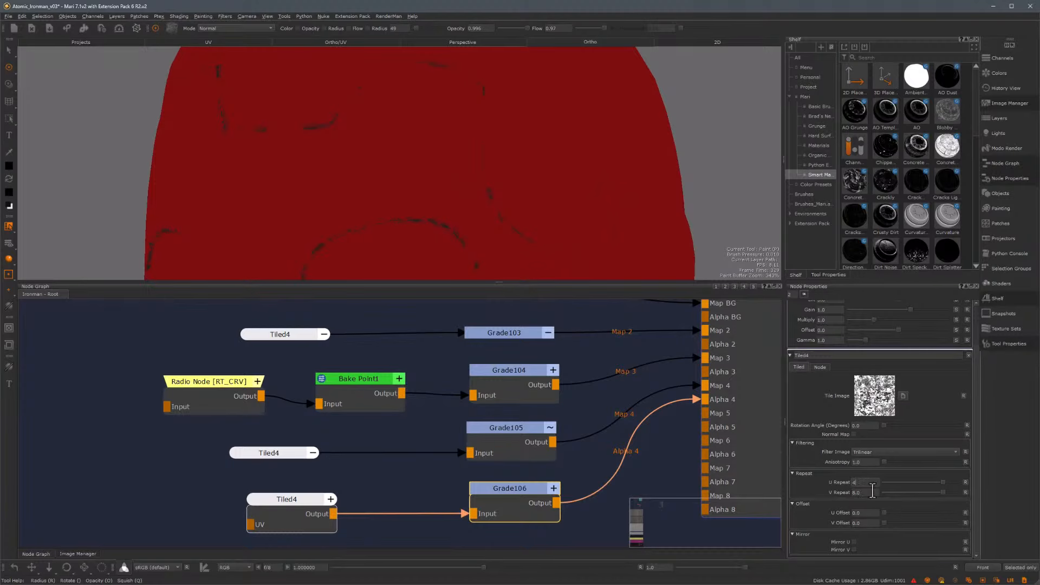
type("4")
key("Tab")
key("Return")
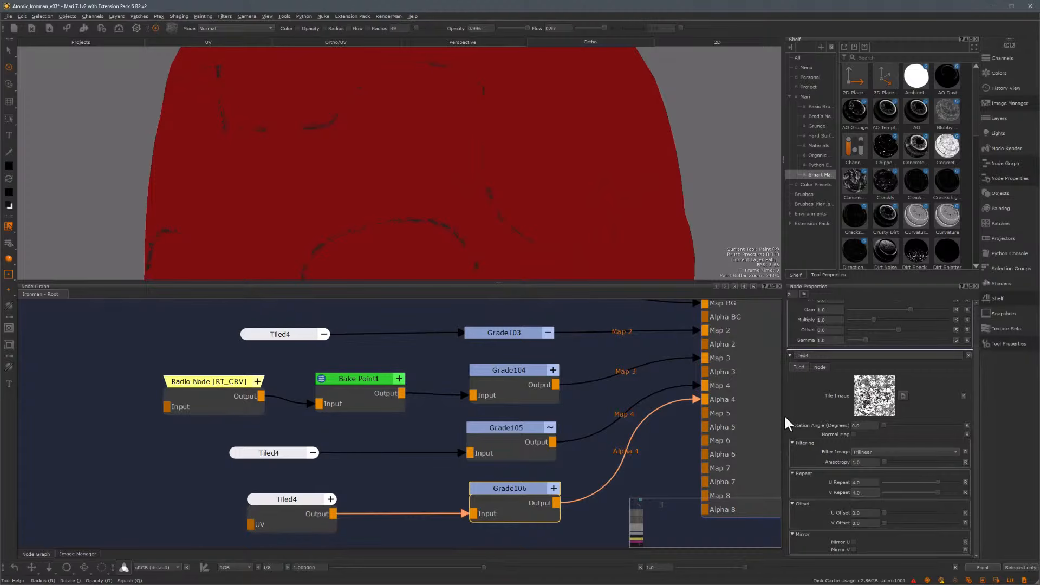
Orbit and zoom around the model to inspect the combined scratch mask
left_click_drag(482, 213, 455, 253, "alt")
right_click_drag(455, 253, 532, 216, "alt")
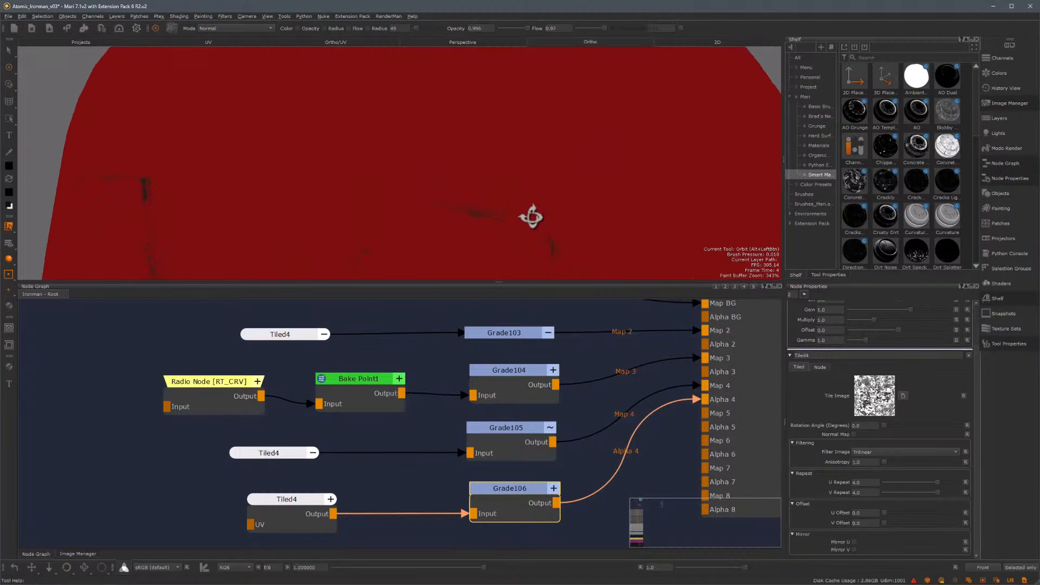
mouse_move(532, 216)
left_mouse_down("alt")
mouse_move(535, 229)
mouse_move(516, 223)
left_mouse_up("alt")
right_click_drag(561, 176, 496, 169, "alt")
middle_click_drag(516, 196, 455, 133, "alt")
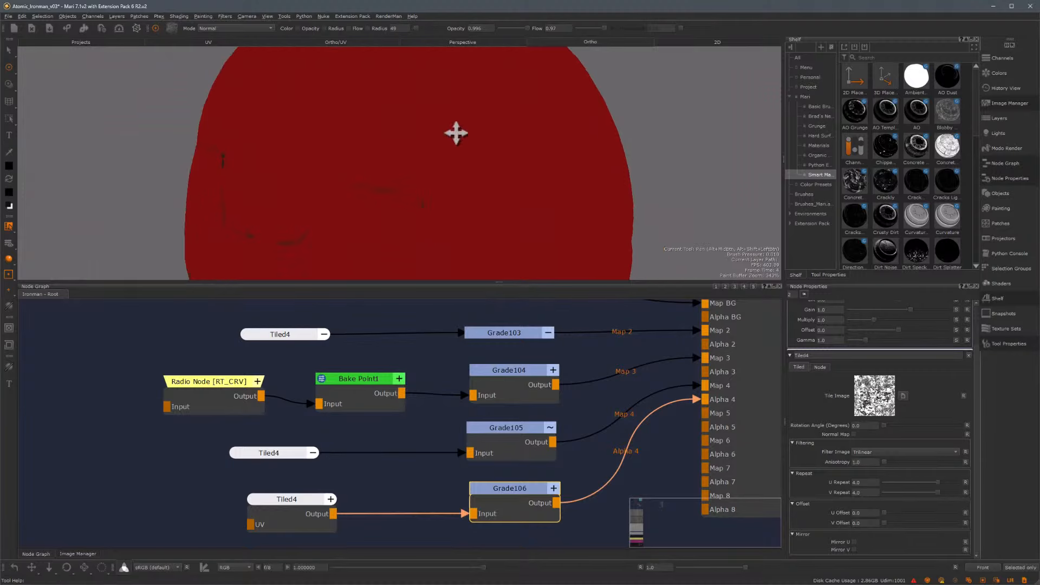
left_click_drag(455, 132, 520, 154, "alt")
mouse_move(520, 154)
middle_mouse_down("alt")
mouse_move(499, 140)
mouse_move(500, 182)
middle_mouse_up("alt")
mouse_move(500, 181)
left_mouse_down("alt")
mouse_move(536, 188)
mouse_move(538, 157)
left_mouse_up("alt")
middle_click_drag(539, 157, 537, 27, "alt")
left_click_drag(537, 204, 527, 163, "alt")
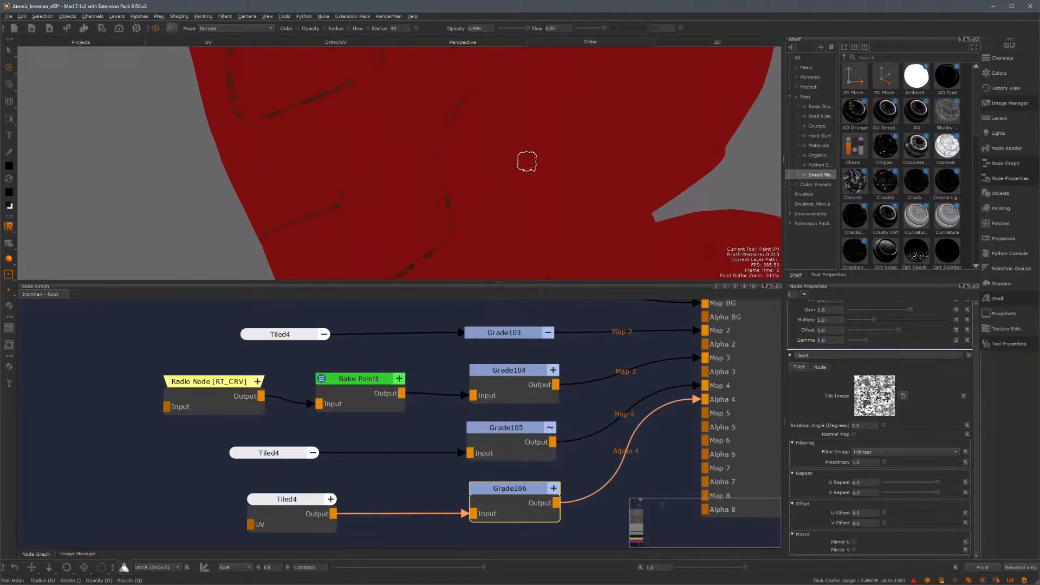
right_click_drag(516, 210, 430, 188, "alt")
left_click_drag(431, 188, 580, 288, "alt")
middle_click_drag(569, 271, 562, 210, "alt")
right_click_drag(561, 210, 455, 157, "alt")
left_click_drag(455, 157, 441, 195, "alt")
middle_click_drag(441, 223, 536, 144, "alt")
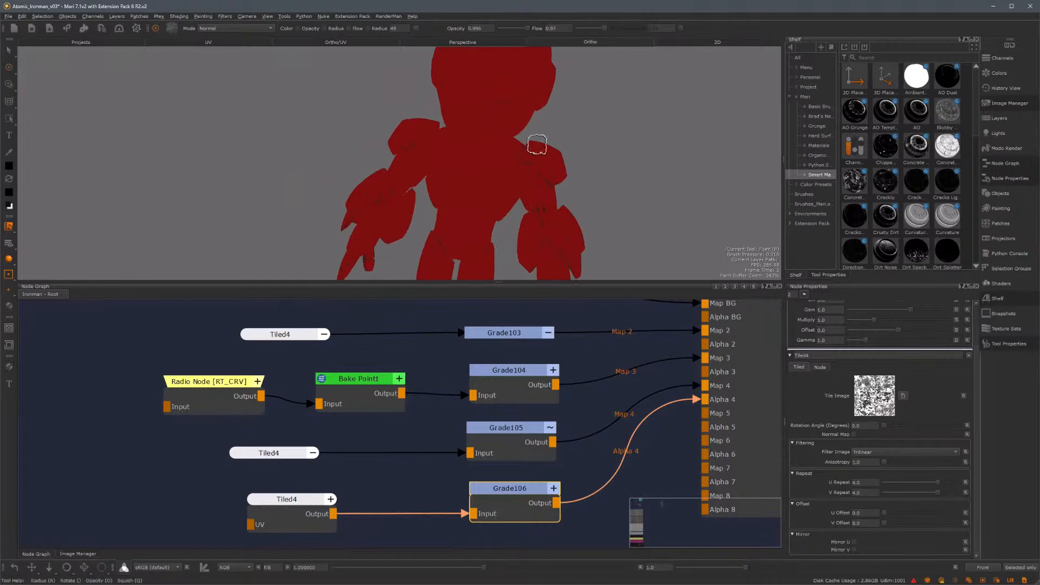
mouse_move(536, 144)
left_mouse_down("alt")
mouse_move(466, 150)
mouse_move(469, 170)
left_mouse_up("alt")
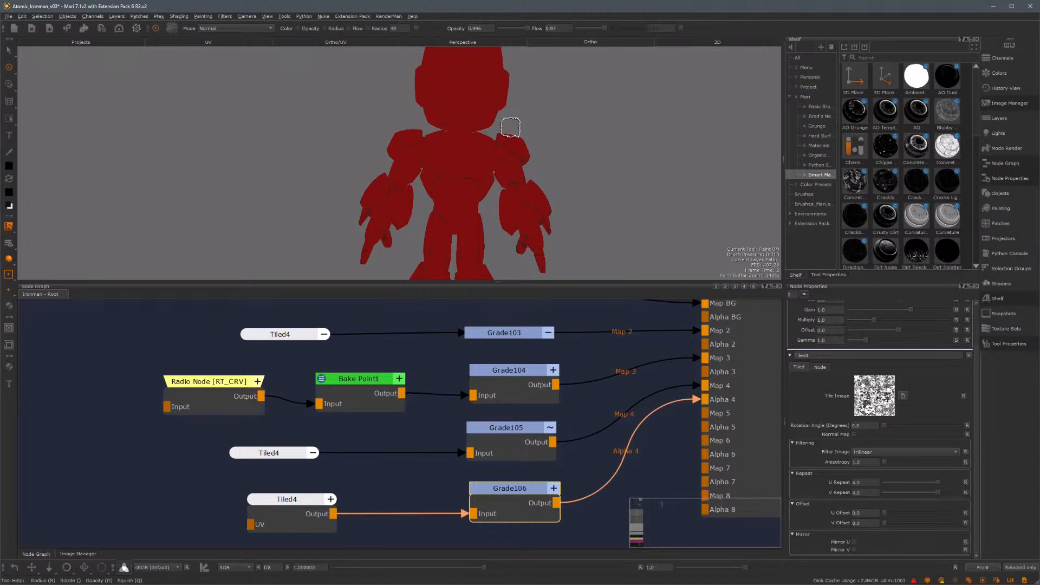
Select the MultiMixer node to review its layer settings
middle_click_drag(700, 303, 557, 367)
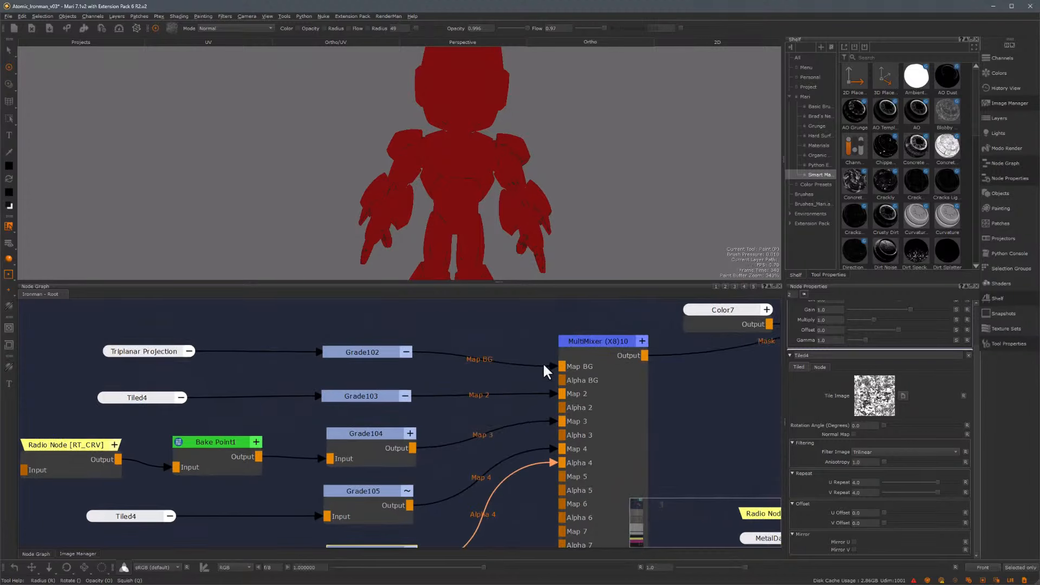
left_click(599, 350)
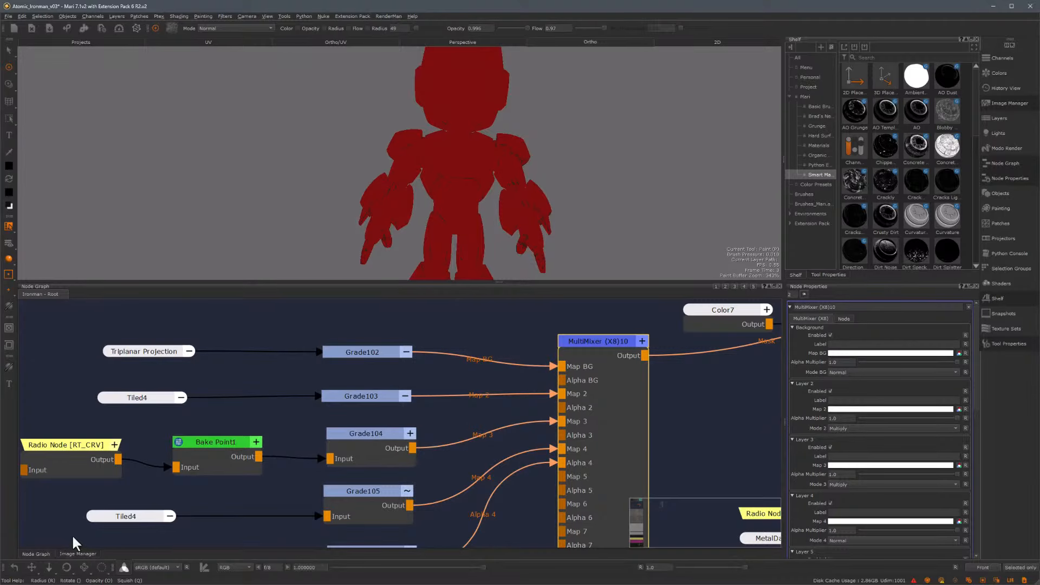
left_click(77, 554)
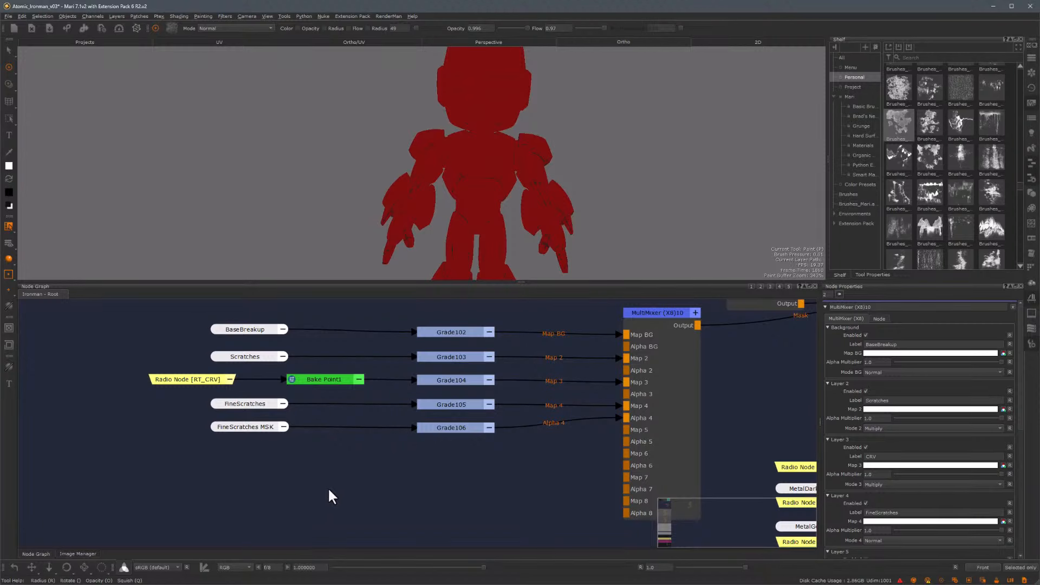
Create a new 4096 x 4096, 16-bit half Paint node with scalar data enabled
key("p")
left_click_drag(812, 253, 425, 309)
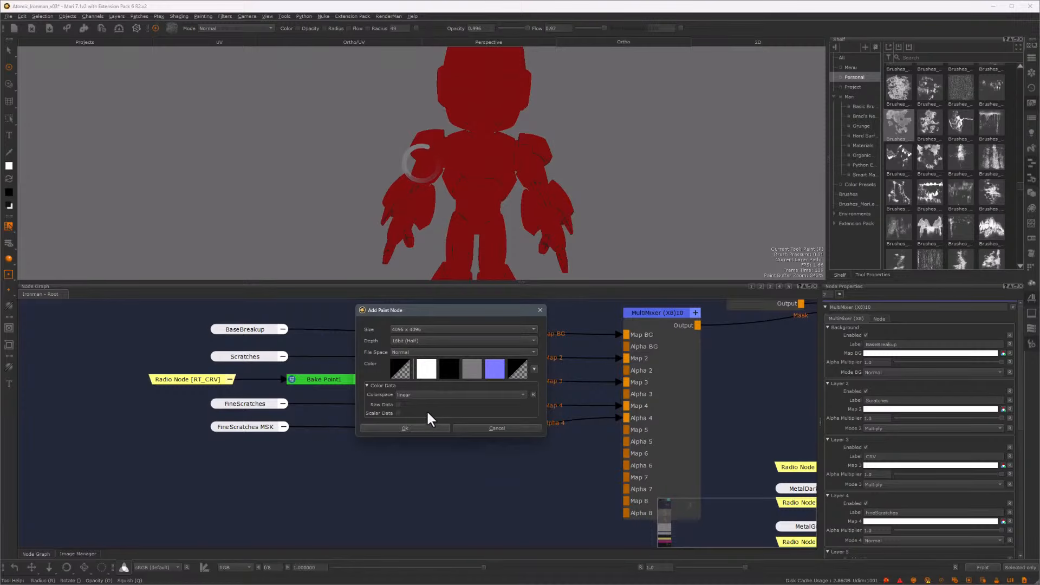
left_click(398, 412)
left_click(408, 431)
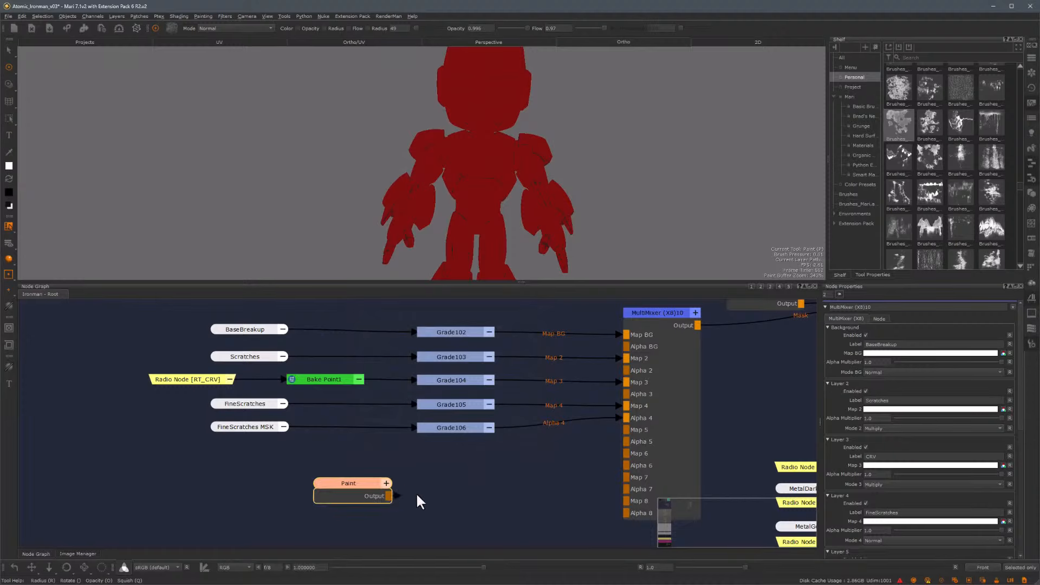
Connect the Paint node's output to the MultiMixer's Map 5 input and review layer 5's settings
left_click_drag(389, 496, 630, 429)
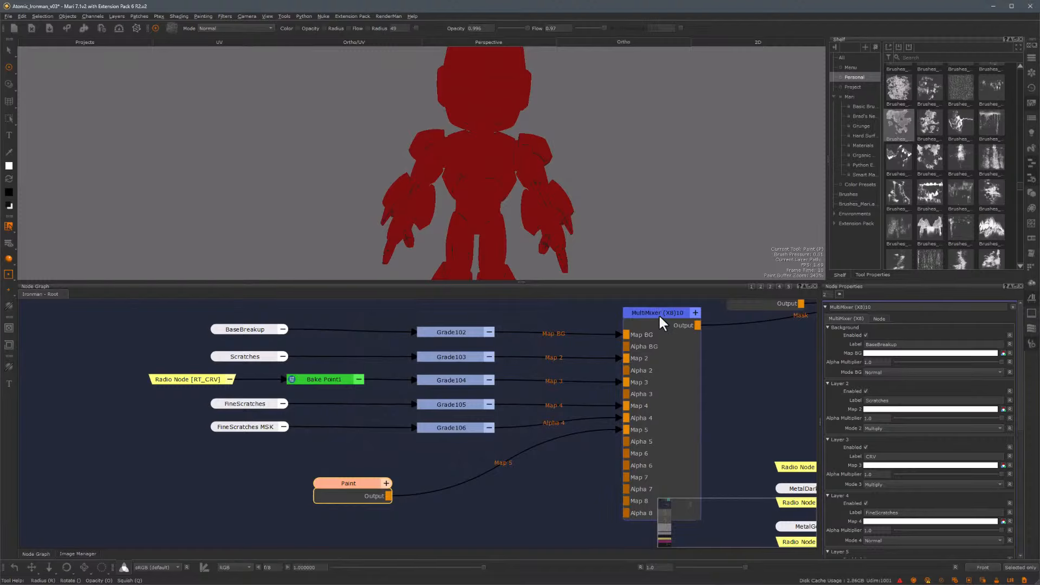
left_click(658, 314)
scroll(951, 389, "down", 5)
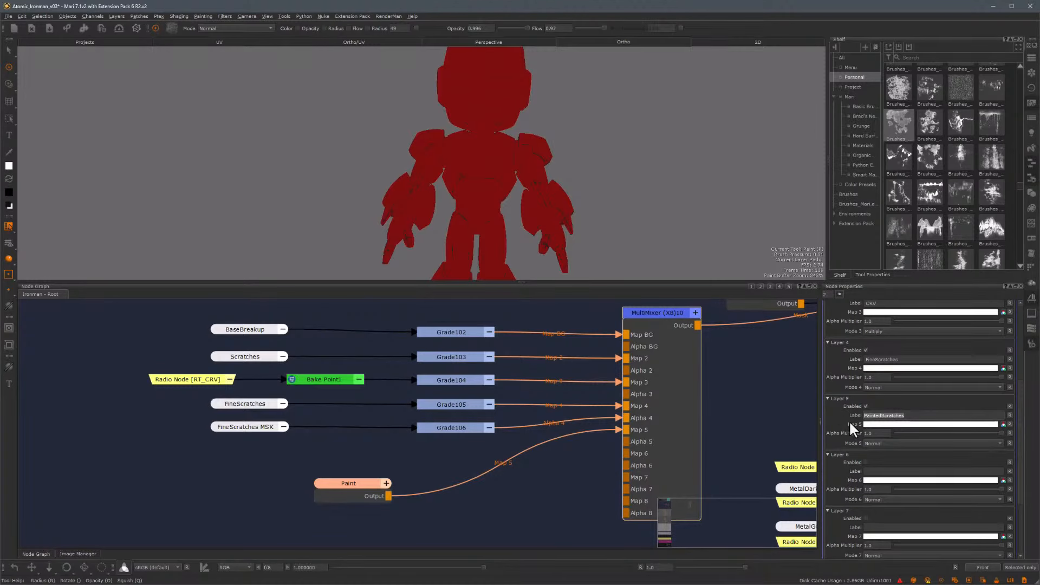
Rename the Paint node PaintedScratches
left_click(332, 486)
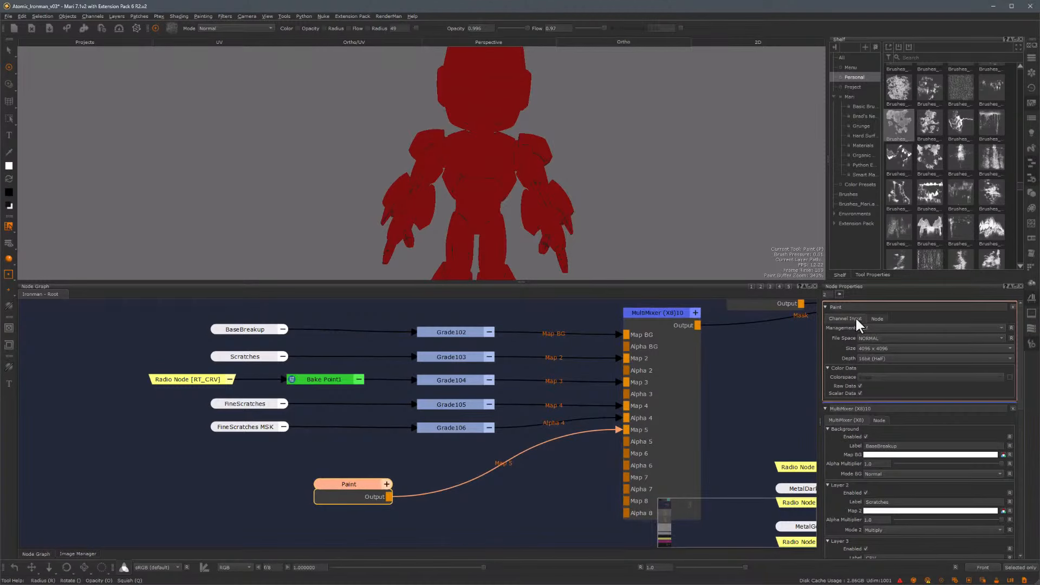
type("edScratches")
key("Return")
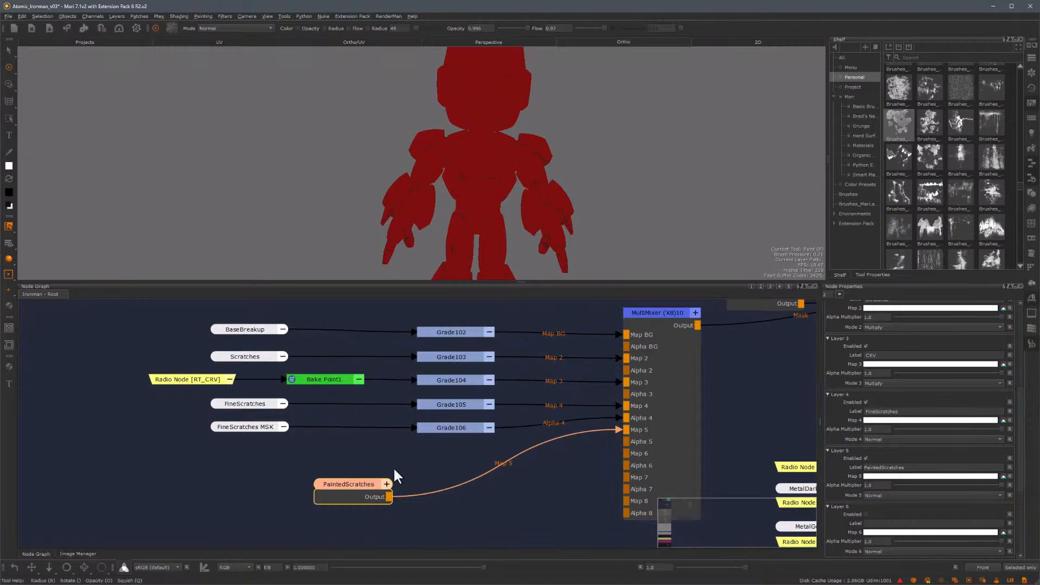
Collapse the PaintedScratches node and move it below Grade106
left_click(387, 485)
left_click_drag(378, 483, 483, 448)
Select the helmet's patch on the model and switch back to the Paint tool
scroll(490, 213, "up", 10)
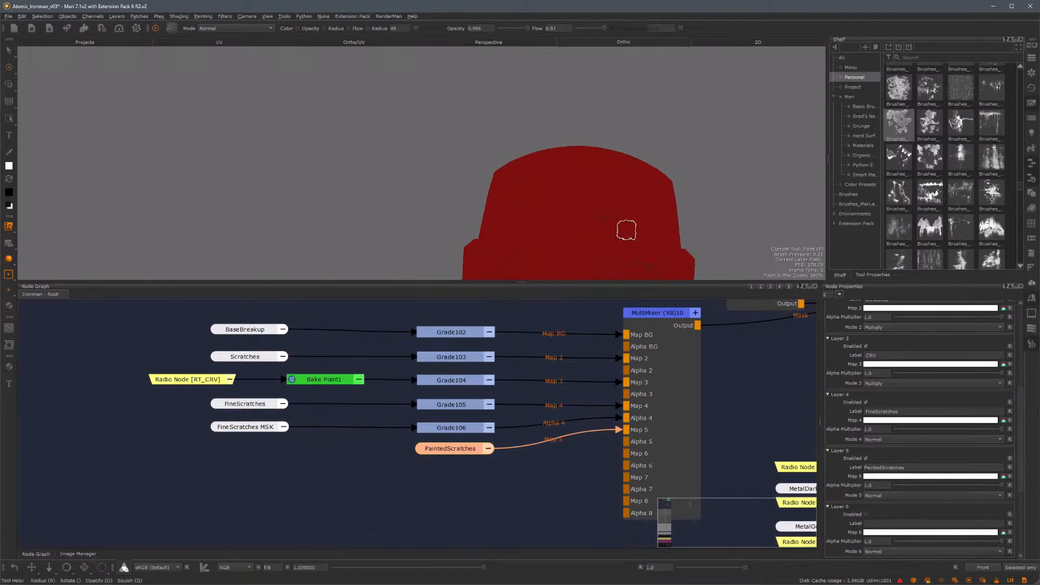
left_click_drag(575, 166, 518, 195, "alt")
scroll(518, 195, "up", 2)
middle_click_drag(518, 195, 494, 147, "alt")
scroll(507, 118, "up", 1)
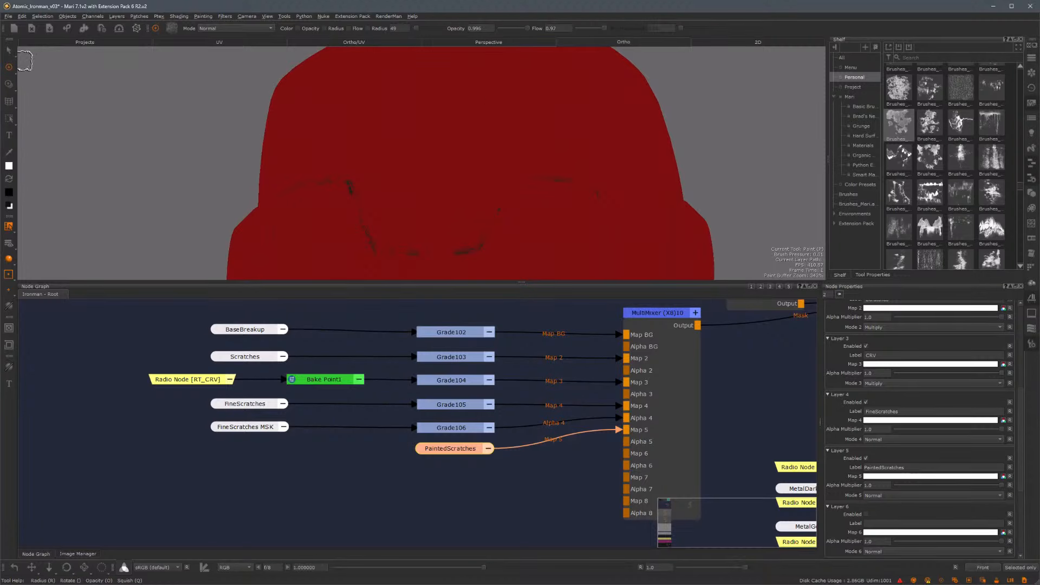
key("s")
left_click(459, 157)
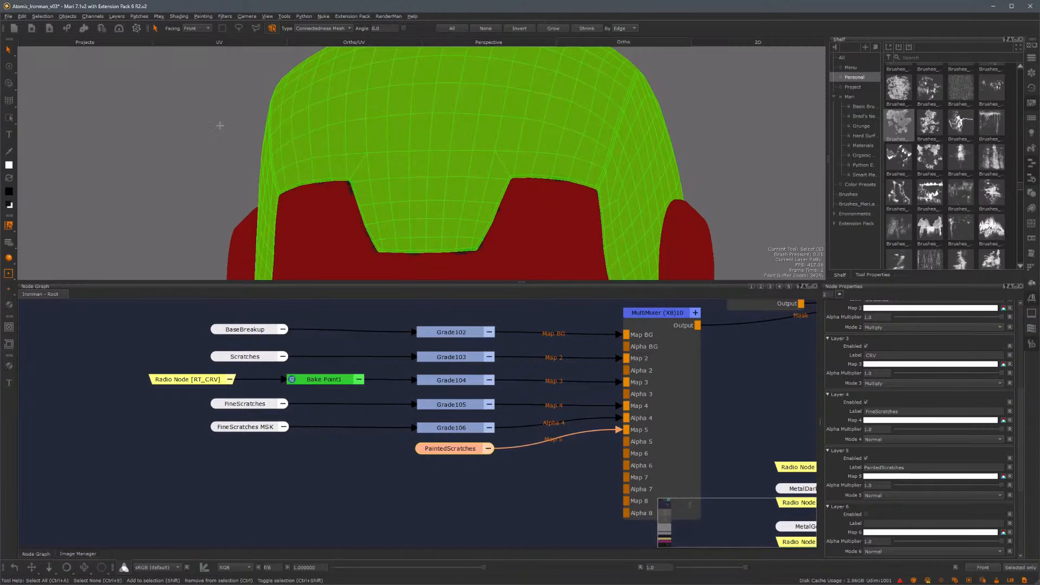
left_click(8, 67)
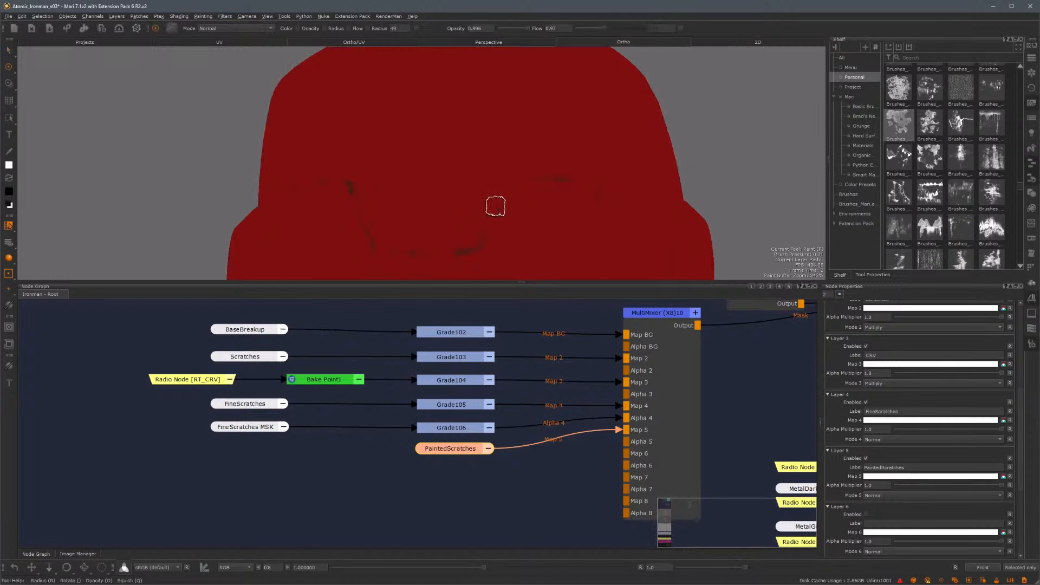
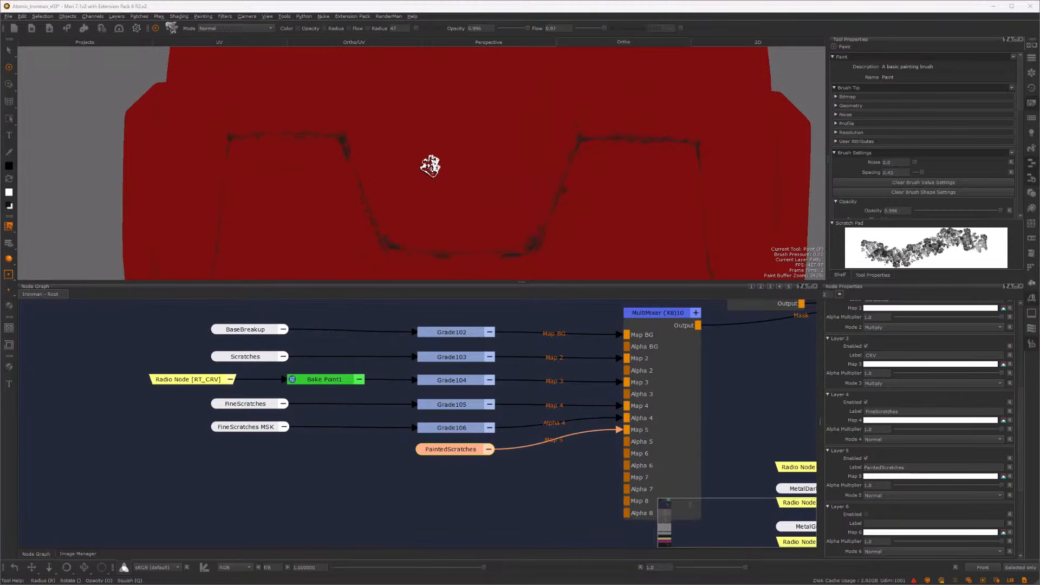
Paint more dark scratch strokes along the helmet's panel lines
left_click_drag(681, 200, 620, 176, "alt")
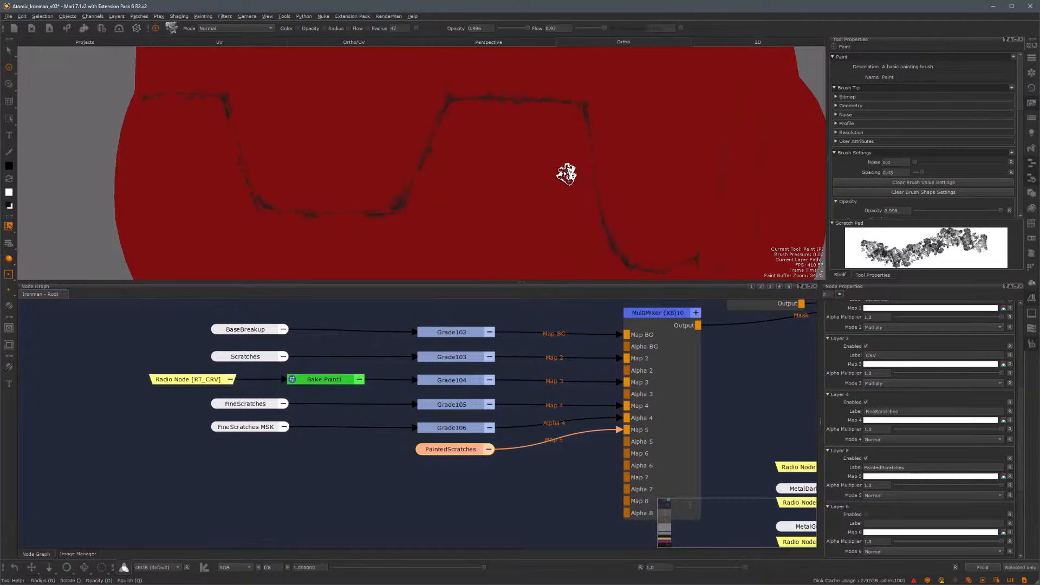
middle_click_drag(536, 195, 576, 223, "alt")
left_click_drag(576, 223, 541, 193, "alt")
Switch to the Paint Through tool and load a MetalMasks scratch image from the Image Manager as its source
left_click(8, 83)
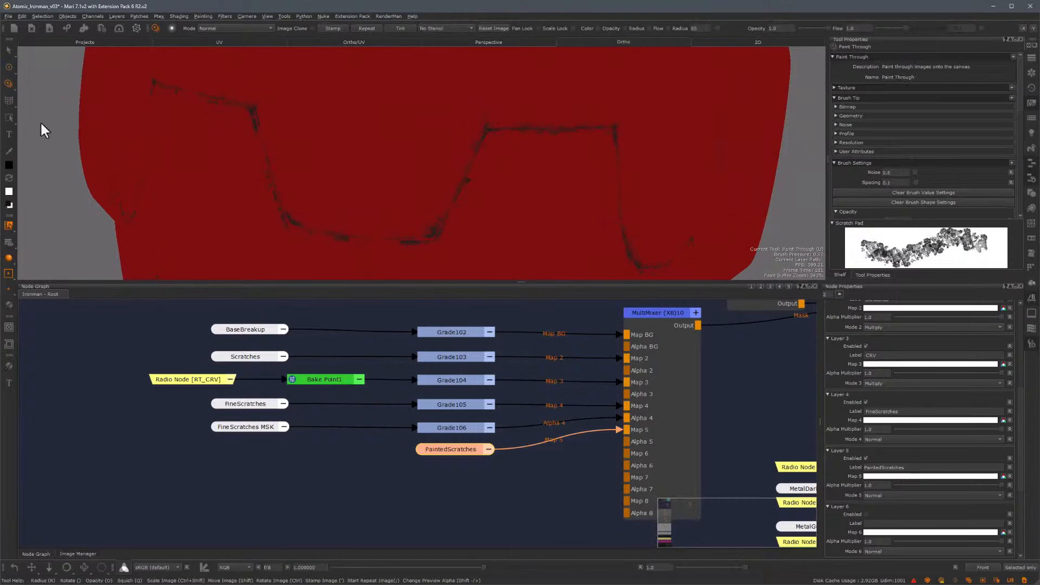
left_click(79, 555)
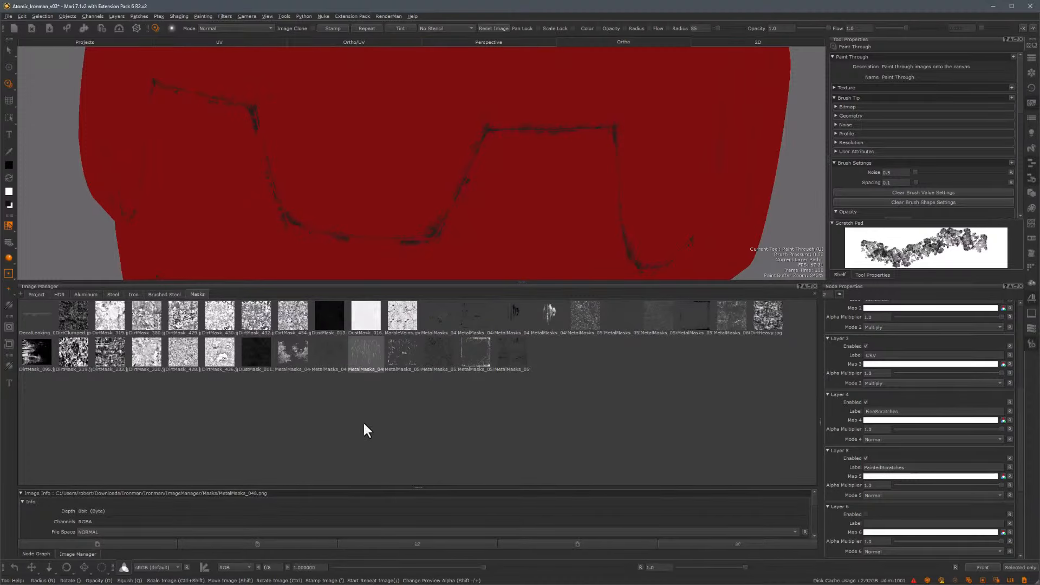
left_click_drag(369, 354, 401, 135)
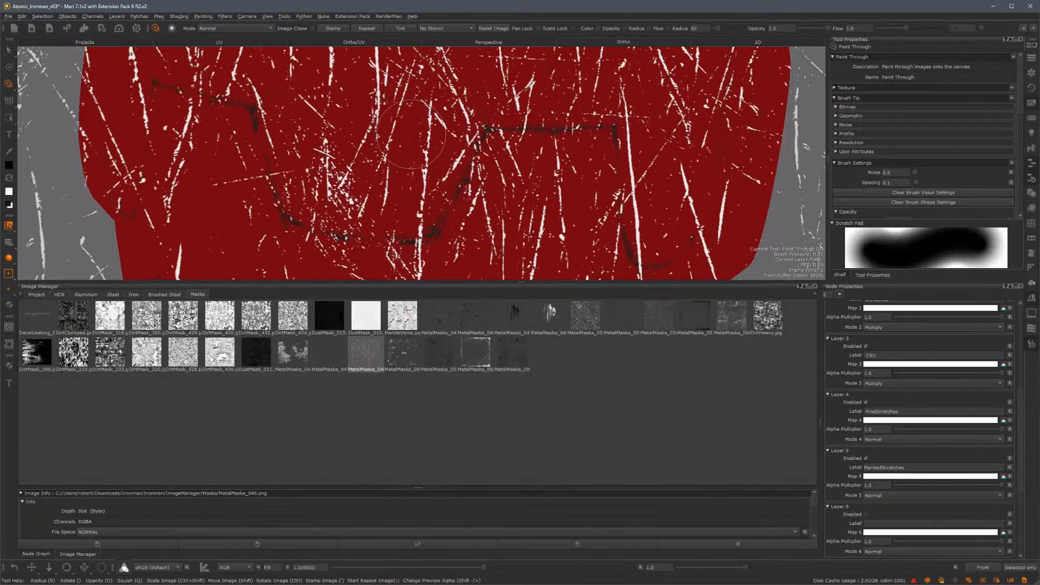
right_click_drag(591, 150, 372, 267, "alt")
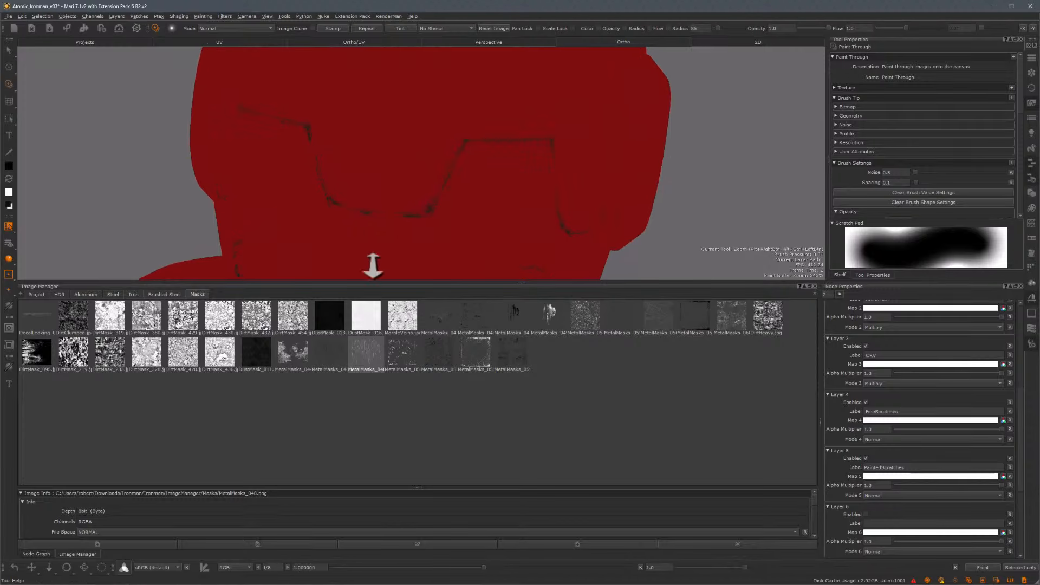
left_click(36, 554)
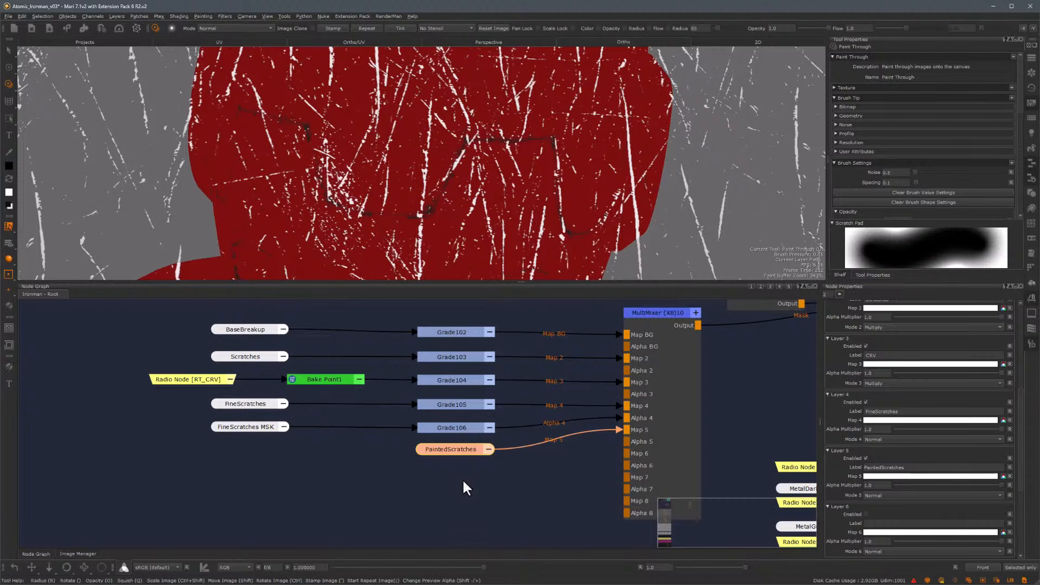
Add a new Paint node, connect it to the MultiMixer's Map 6 input and review layer 6's settings
left_click(463, 481)
key("p")
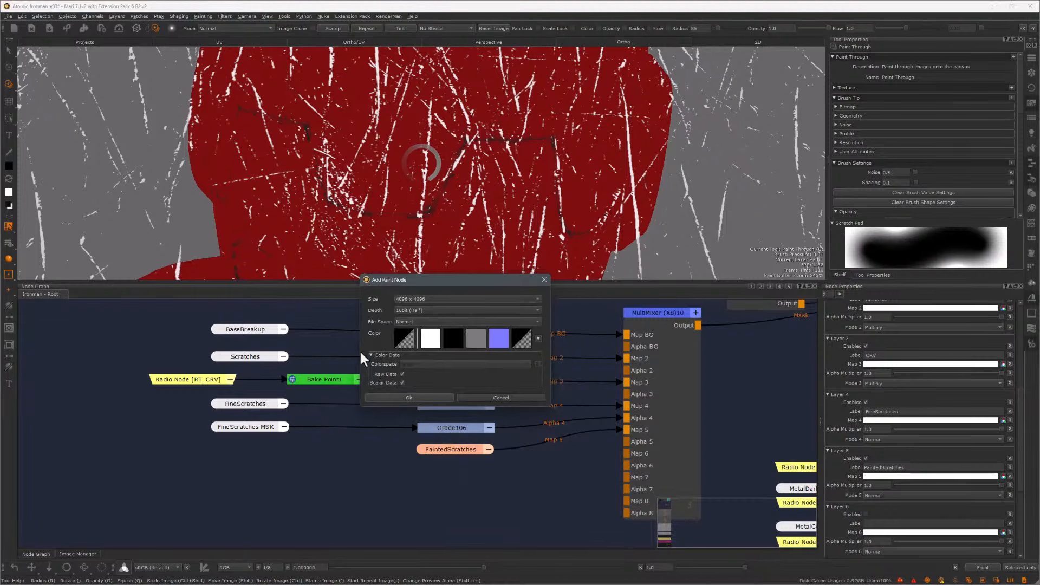
left_click(415, 398)
left_click(454, 492)
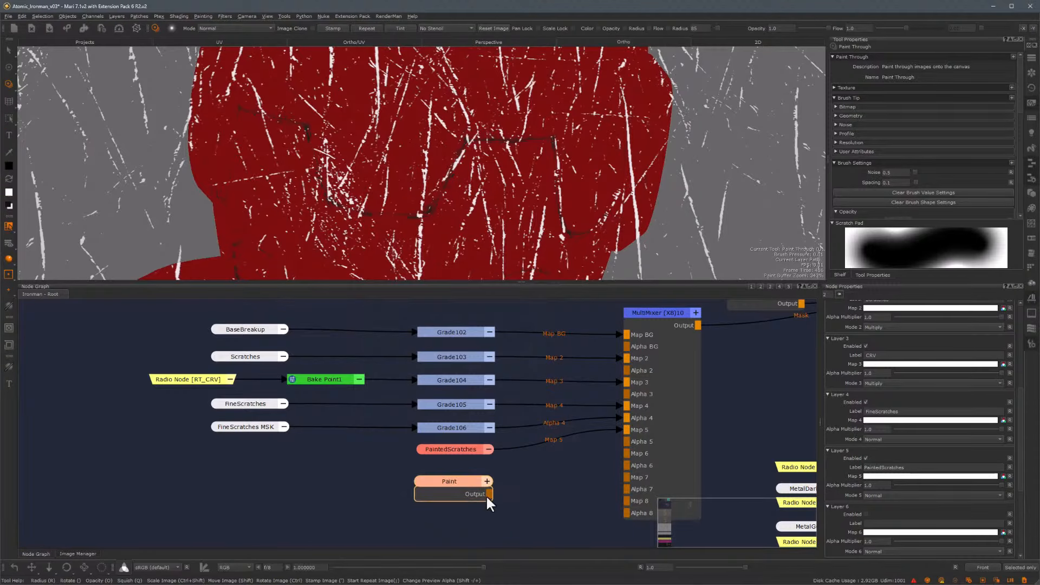
left_click_drag(488, 493, 627, 454)
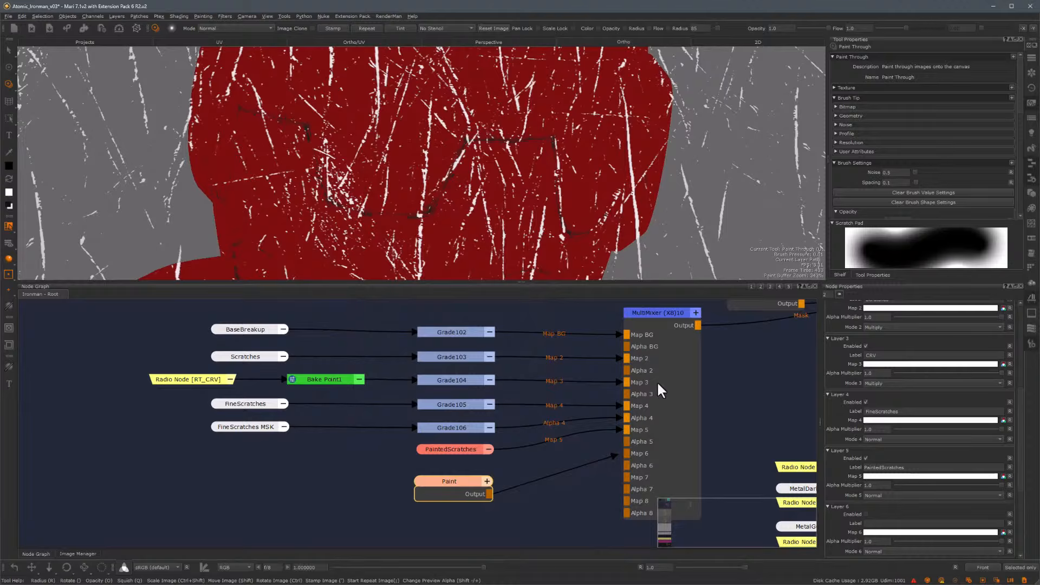
left_click(653, 309)
scroll(1015, 382, "down", 4)
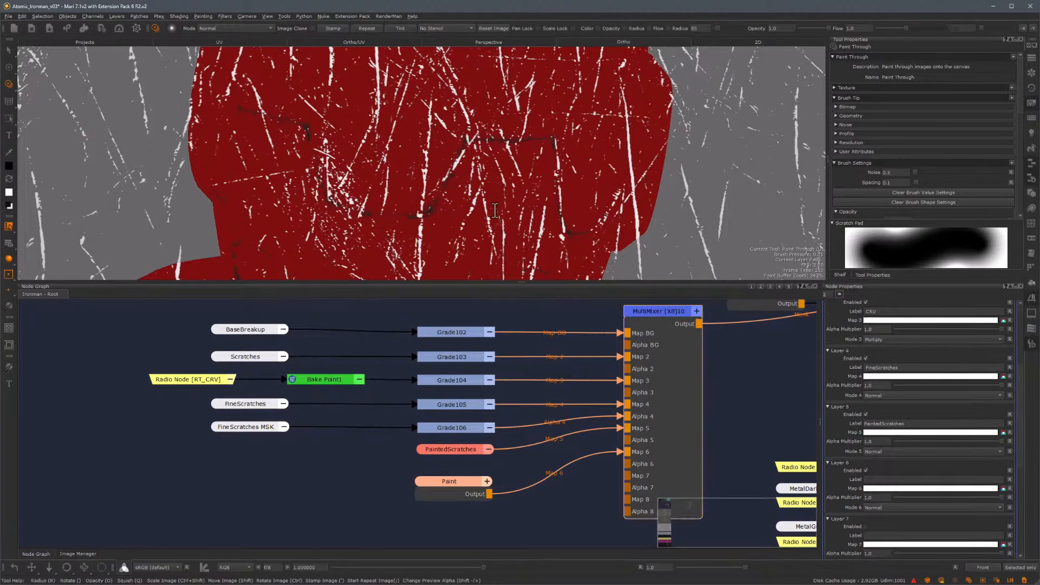
Reposition the scratch image over the helmet and pick a grunge brush from the Shelf
mouse_move(414, 149)
left_mouse_down("alt")
mouse_move(451, 146)
mouse_move(440, 138)
mouse_move(465, 197)
mouse_move(450, 156)
mouse_move(501, 161)
mouse_move(482, 147)
mouse_move(401, 141)
mouse_move(482, 166)
left_mouse_up("alt")
mouse_move(482, 166)
left_mouse_down("ctrl")
mouse_move(469, 74)
mouse_move(462, 95)
mouse_move(507, 127)
left_mouse_up("ctrl")
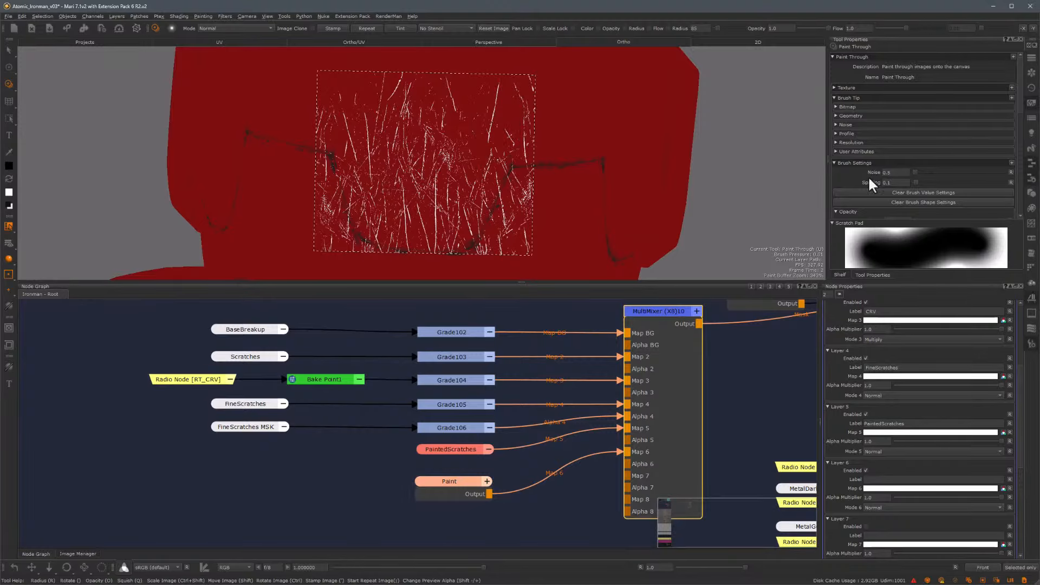
left_click(841, 274)
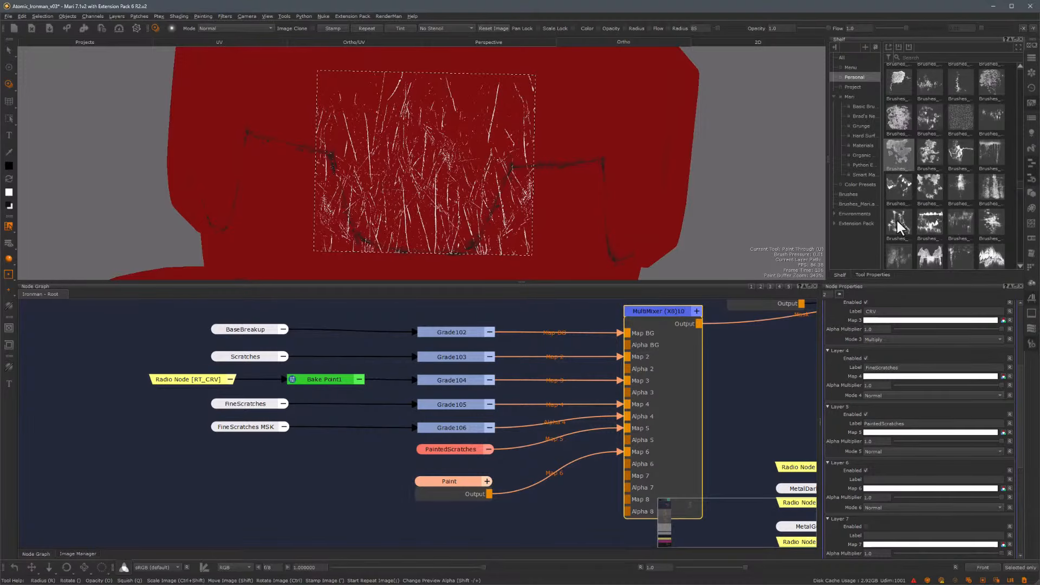
left_click(902, 153)
left_click(873, 275)
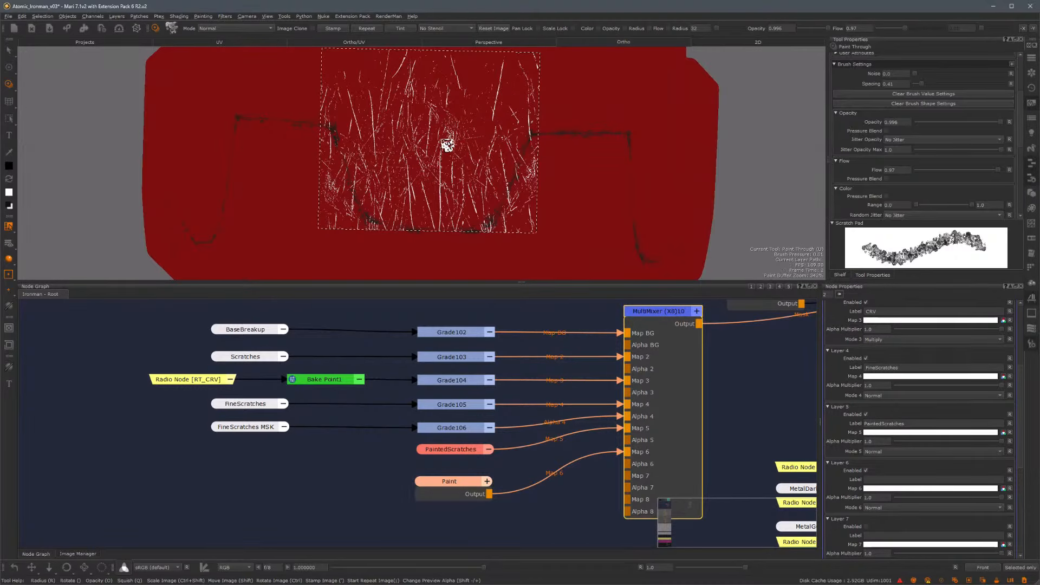
Paint the scratch image through onto the helmet's front
mouse_move(448, 145)
left_mouse_down()
mouse_move(438, 191)
mouse_move(481, 144)
mouse_move(486, 91)
left_mouse_up()
left_click_drag(395, 116, 387, 182)
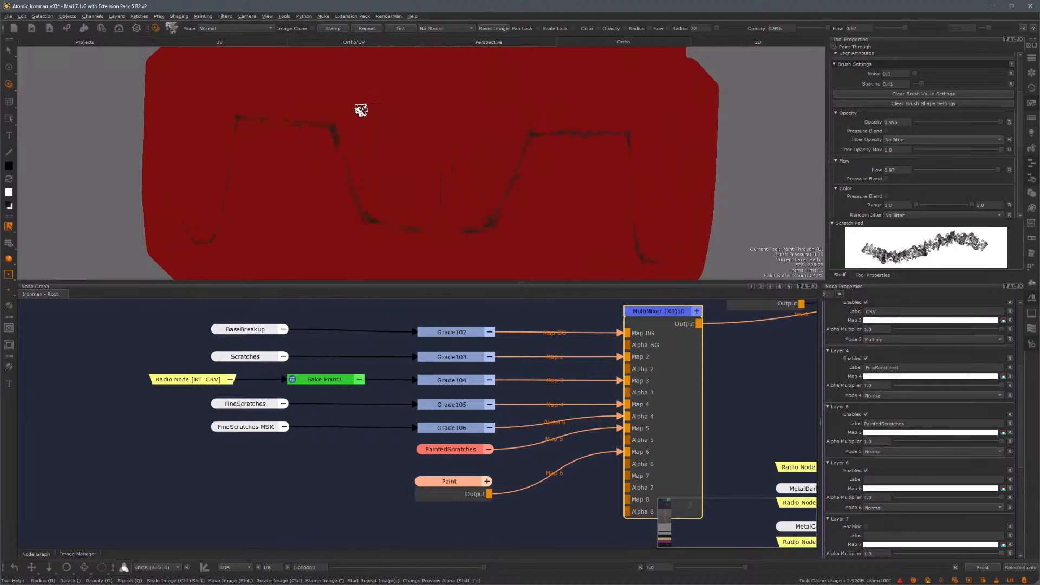
left_click_drag(361, 110, 387, 202)
left_click_drag(378, 127, 389, 180)
left_click_drag(415, 102, 433, 119)
mouse_move(419, 187)
left_mouse_down()
mouse_move(409, 194)
mouse_move(408, 162)
left_mouse_up()
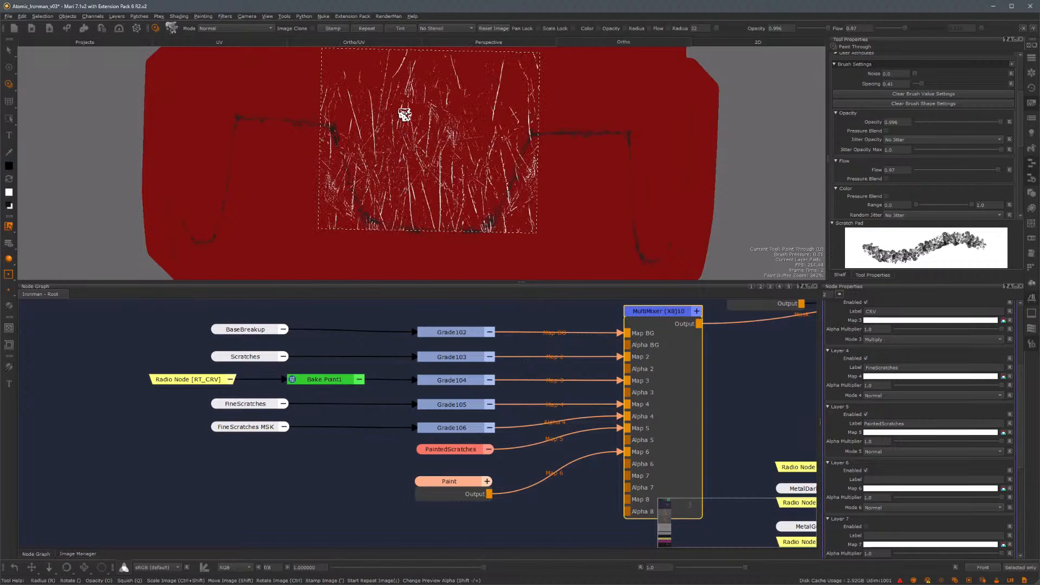
Rotate the scratch image to a tilted angle over the helmet's front
middle_click_drag(509, 130, 464, 160, "alt")
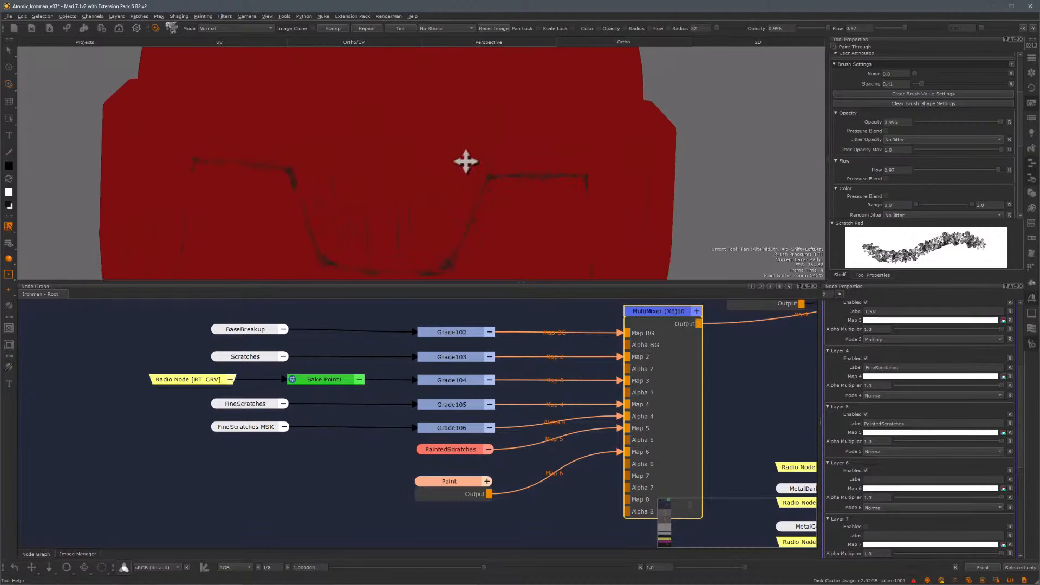
right_click_drag(464, 160, 490, 165, "alt")
left_click_drag(490, 164, 464, 162, "alt")
middle_click_drag(463, 163, 396, 157, "alt")
right_click_drag(396, 156, 462, 166, "alt")
left_click_drag(462, 166, 415, 164, "alt")
middle_click_drag(415, 164, 375, 165, "alt")
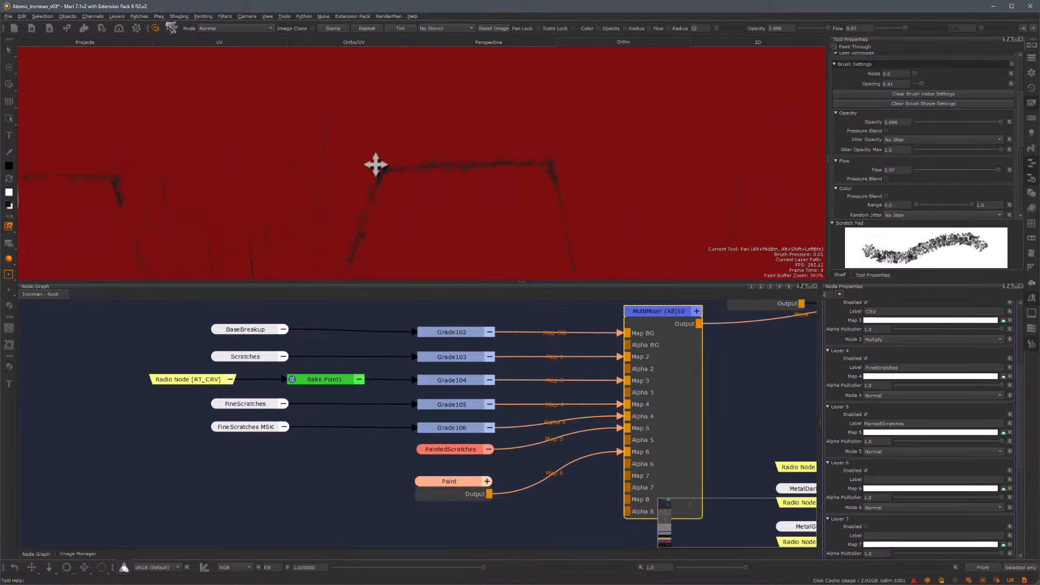
right_click_drag(422, 181, 381, 147, "alt")
middle_click_drag(382, 147, 346, 194, "alt")
right_click_drag(345, 194, 364, 186, "alt")
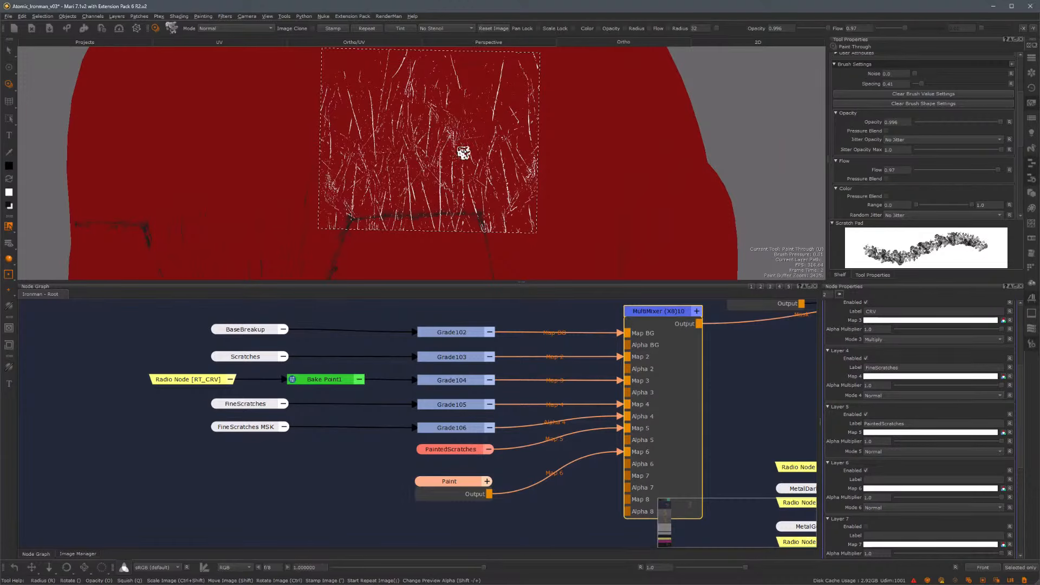
mouse_move(480, 136)
left_mouse_down("shift")
mouse_move(521, 168)
mouse_move(553, 146)
mouse_move(515, 133)
left_mouse_up("shift")
mouse_move(400, 167)
left_mouse_down()
mouse_move(394, 104)
mouse_move(391, 184)
mouse_move(364, 216)
mouse_move(373, 165)
left_mouse_up()
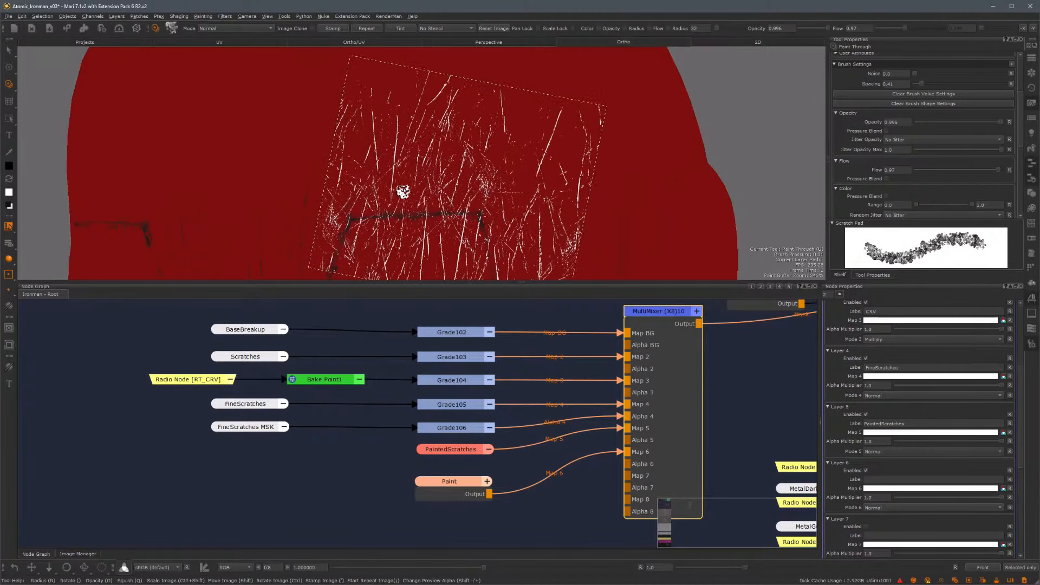
mouse_move(427, 135)
left_mouse_down()
mouse_move(432, 118)
mouse_move(461, 196)
left_mouse_up()
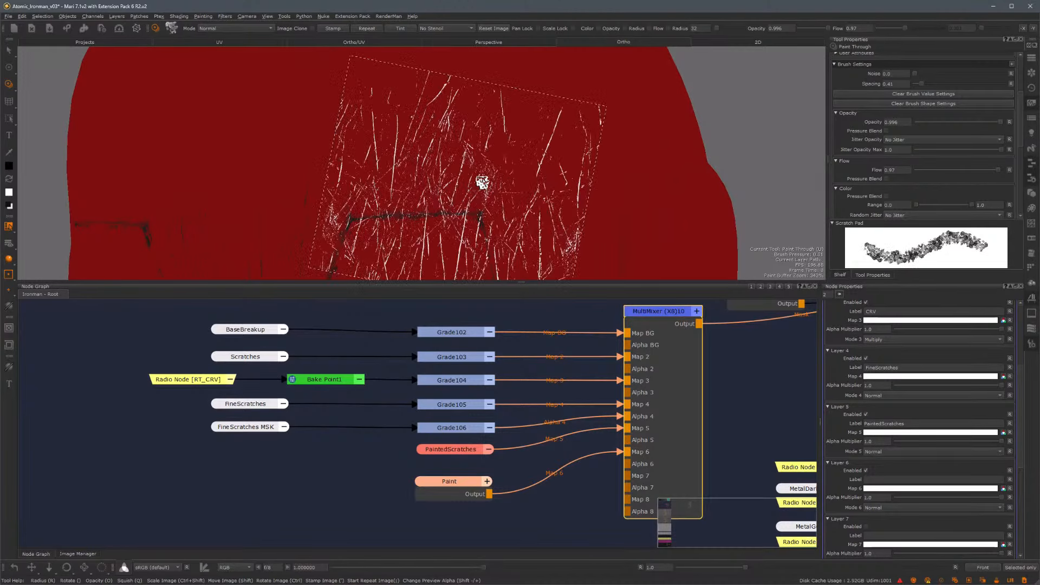
Paint more scratches through the rotated image across the helmet's front
mouse_move(535, 157)
left_mouse_down("ctrl")
mouse_move(515, 118)
mouse_move(445, 225)
left_mouse_up("ctrl")
left_click_drag(487, 121, 488, 147)
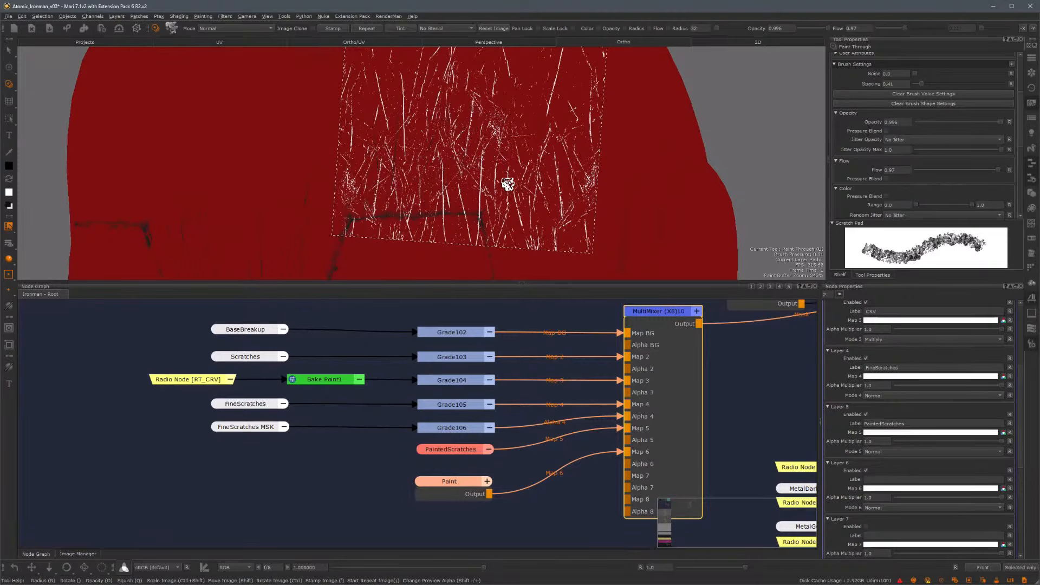
mouse_move(499, 190)
left_mouse_down("alt")
mouse_move(434, 178)
mouse_move(692, 212)
mouse_move(574, 204)
mouse_move(522, 123)
mouse_move(536, 174)
mouse_move(494, 151)
mouse_move(593, 136)
mouse_move(532, 175)
mouse_move(536, 210)
mouse_move(547, 211)
mouse_move(519, 150)
left_mouse_up("alt")
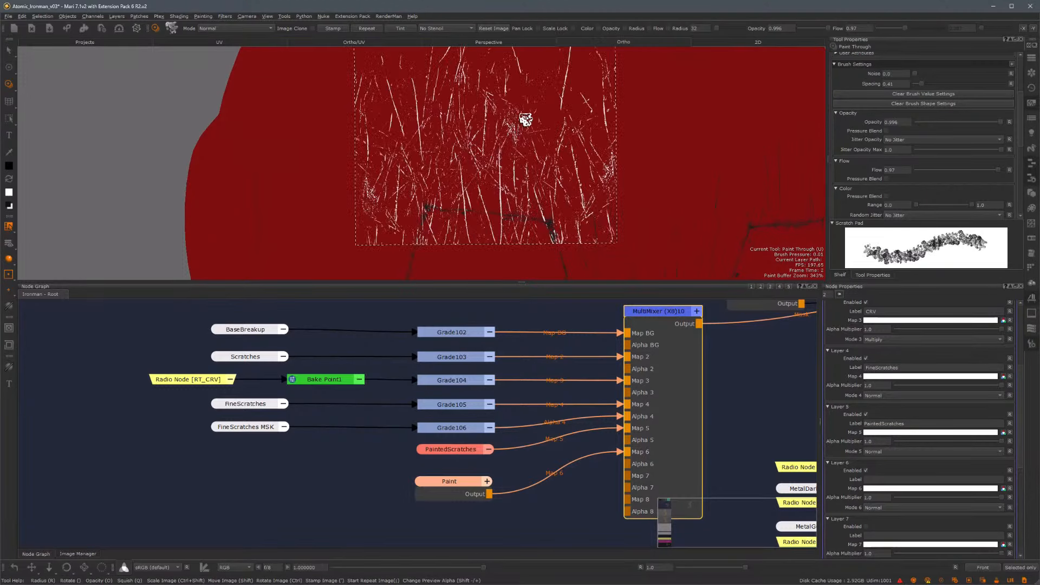
mouse_move(452, 194)
left_mouse_down()
mouse_move(430, 171)
mouse_move(464, 208)
mouse_move(467, 136)
left_mouse_up()
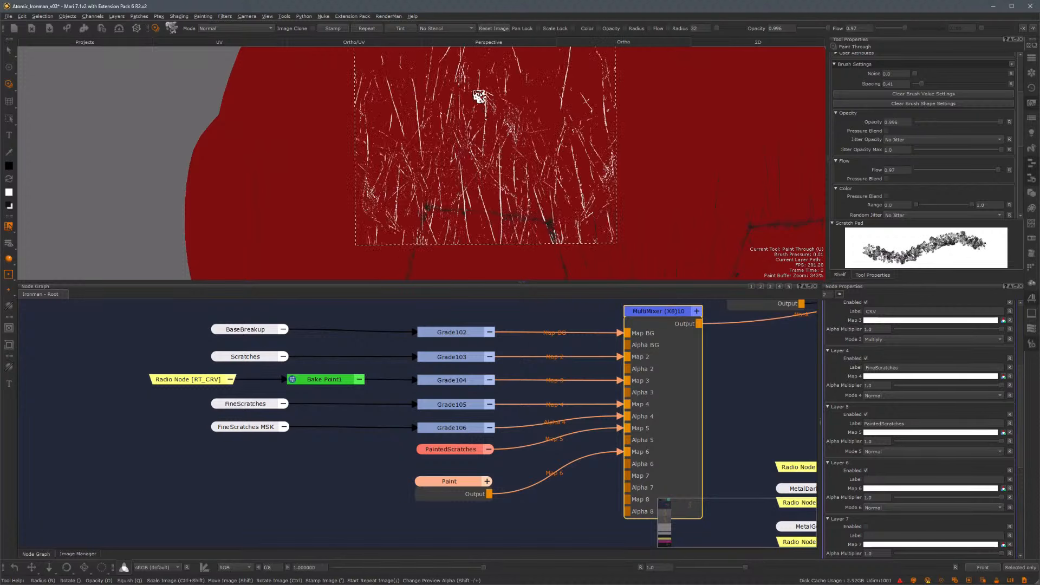
left_click_drag(480, 92, 488, 183, "shift")
mouse_move(466, 139)
left_mouse_down()
mouse_move(430, 181)
mouse_move(465, 110)
mouse_move(497, 123)
mouse_move(501, 155)
left_mouse_up()
left_click_drag(536, 197, 611, 124, "shift")
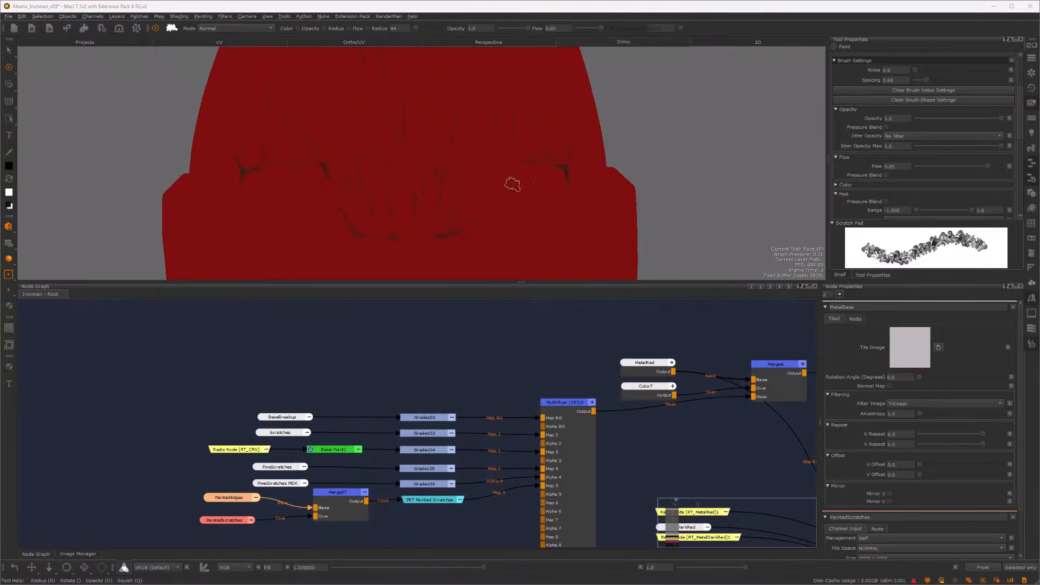
Paint dark edge wear strokes along the helmet and shoulder panel edges
middle_click_drag(466, 200, 476, 221, "alt")
right_click_drag(476, 221, 379, 148, "alt")
left_click_drag(378, 148, 411, 177, "alt")
mouse_move(379, 268)
middle_mouse_down("alt")
mouse_move(448, 179)
mouse_move(472, 82)
middle_mouse_up("alt")
middle_click_drag(475, 233, 490, 148, "alt")
middle_click_drag(434, 186, 479, 146, "alt")
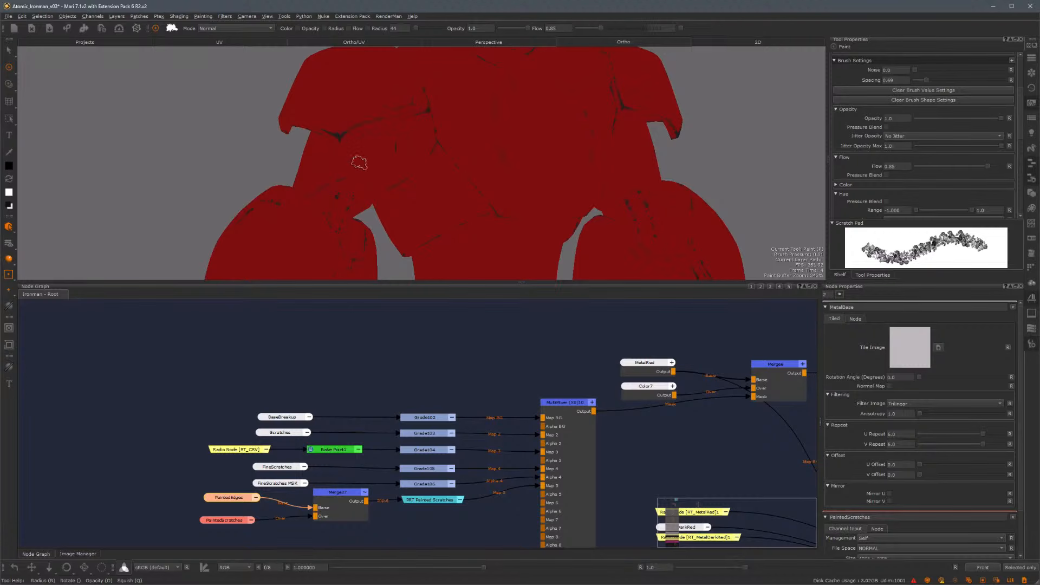
left_click_drag(398, 148, 353, 128, "alt")
middle_click_drag(498, 178, 483, 126, "alt")
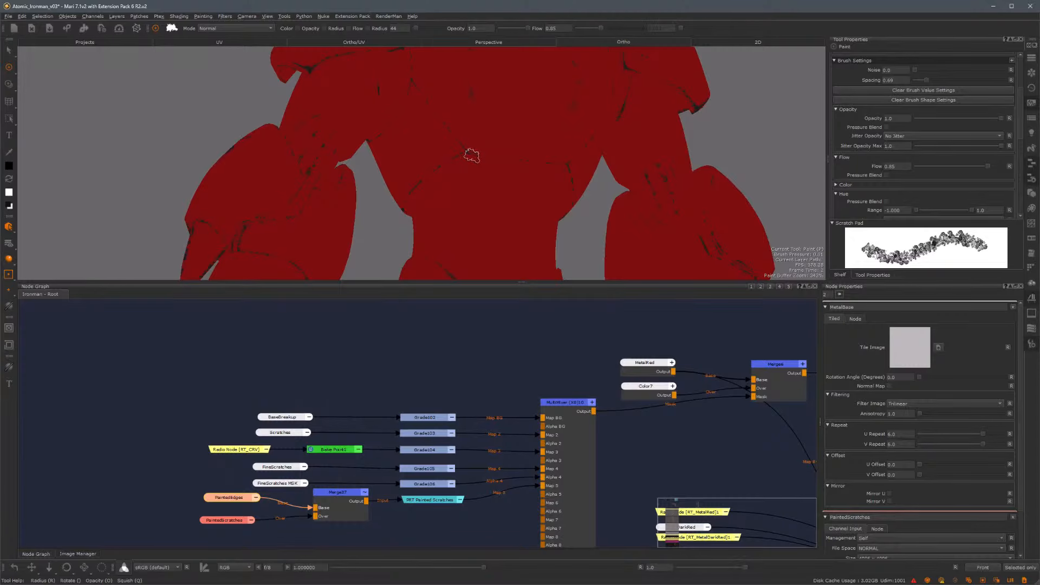
Paint dark edge wear strokes along the leg and hip panel edges
middle_click_drag(487, 251, 481, 166, "alt")
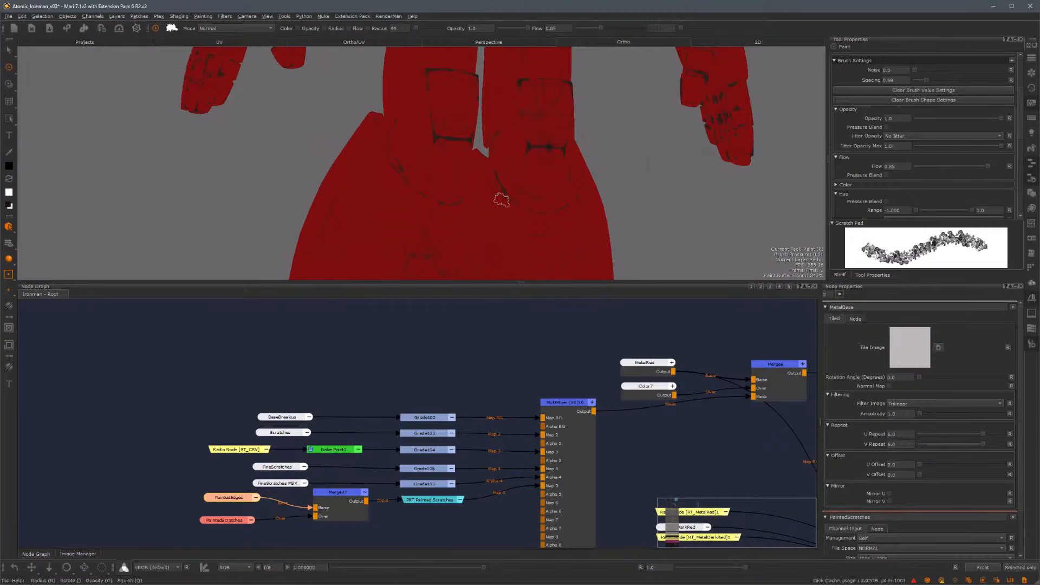
left_click_drag(501, 200, 473, 186, "alt")
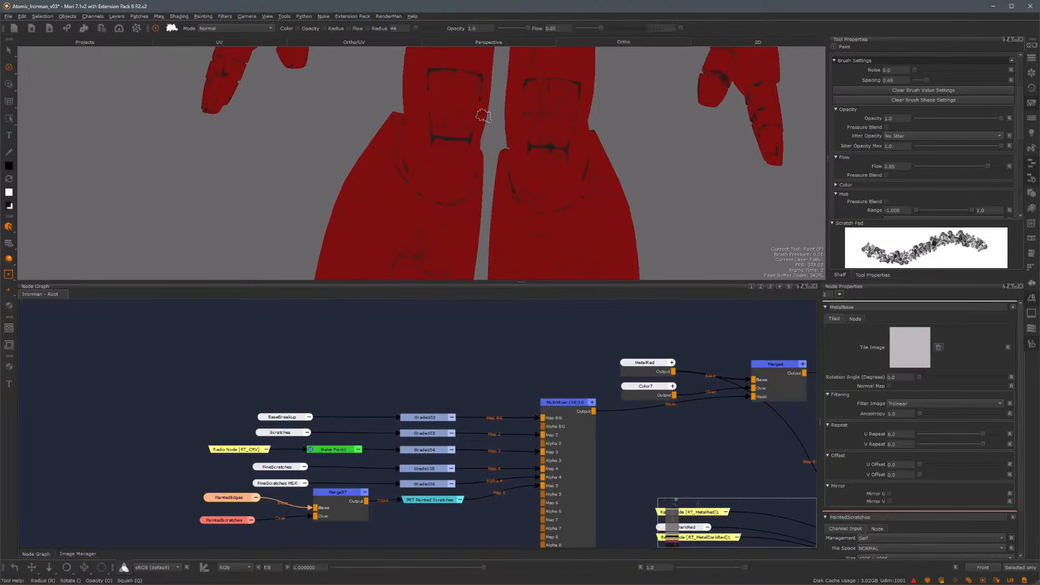
scroll(483, 115, "up", 4)
mouse_move(483, 111)
middle_mouse_down("alt")
mouse_move(483, 168)
mouse_move(460, 168)
middle_mouse_up("alt")
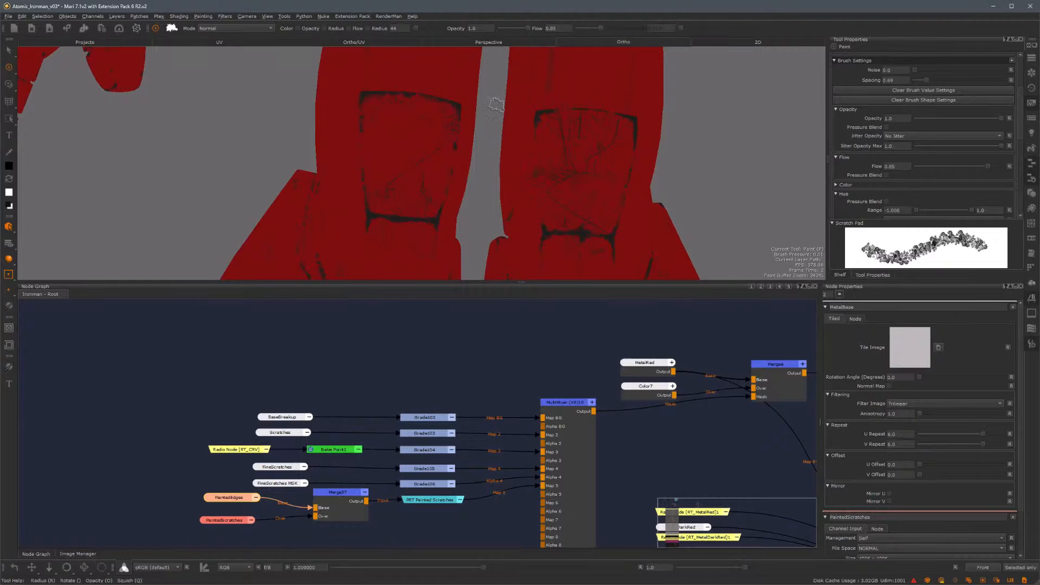
right_click_drag(584, 199, 388, 135, "alt")
middle_click_drag(452, 244, 464, 137, "alt")
mouse_move(468, 155)
left_mouse_down("alt")
mouse_move(373, 149)
mouse_move(429, 174)
mouse_move(401, 227)
mouse_move(450, 225)
mouse_move(439, 159)
mouse_move(352, 135)
left_mouse_up("alt")
middle_click_drag(478, 119, 428, 202, "alt")
mouse_move(420, 154)
left_mouse_down("alt")
mouse_move(397, 121)
mouse_move(483, 200)
mouse_move(457, 188)
mouse_move(478, 189)
left_mouse_up("alt")
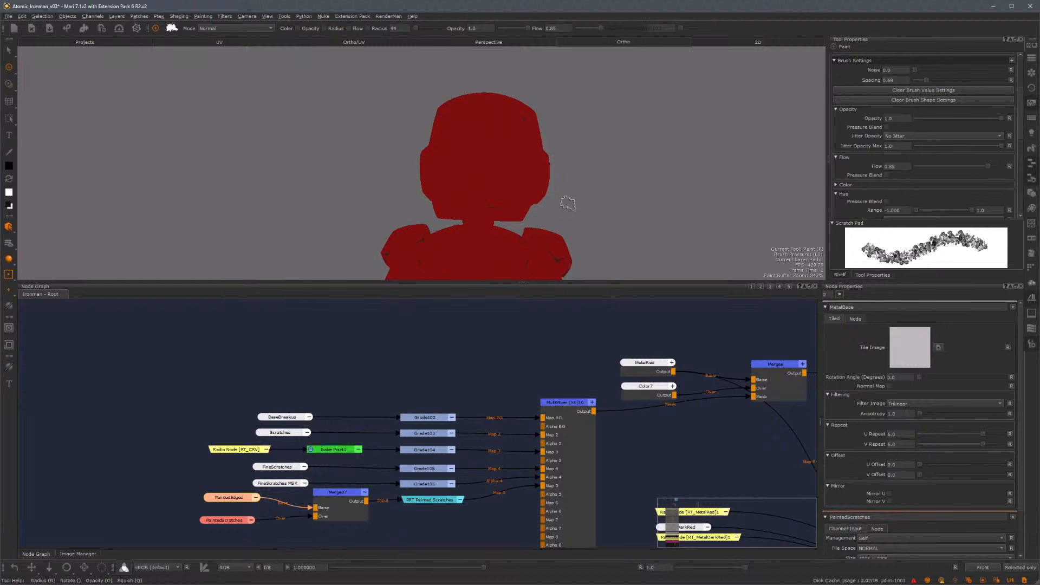
middle_click_drag(574, 272, 580, 164, "alt")
scroll(554, 373, "down", 1)
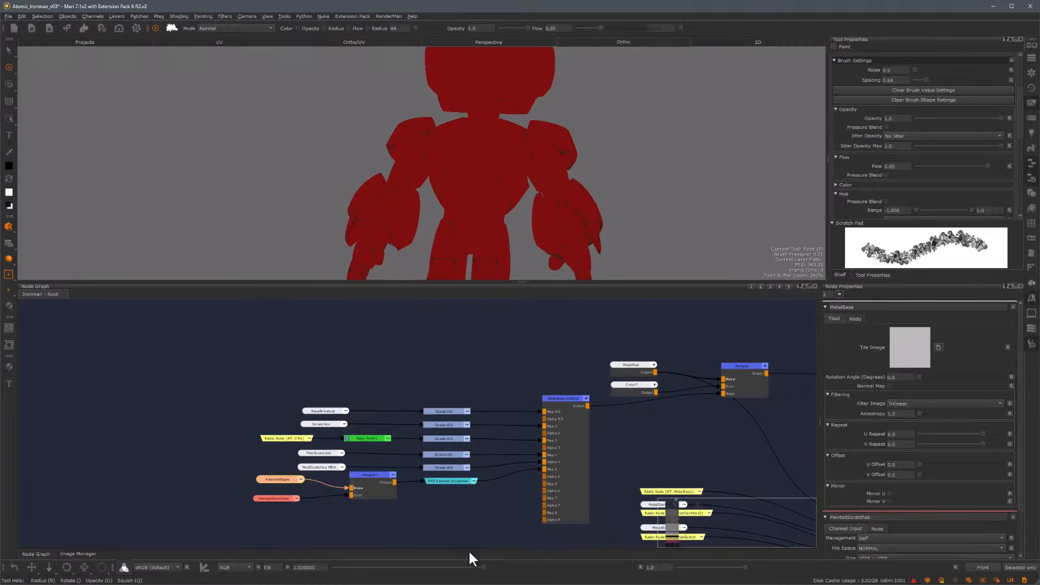
middle_click_drag(540, 372, 399, 323)
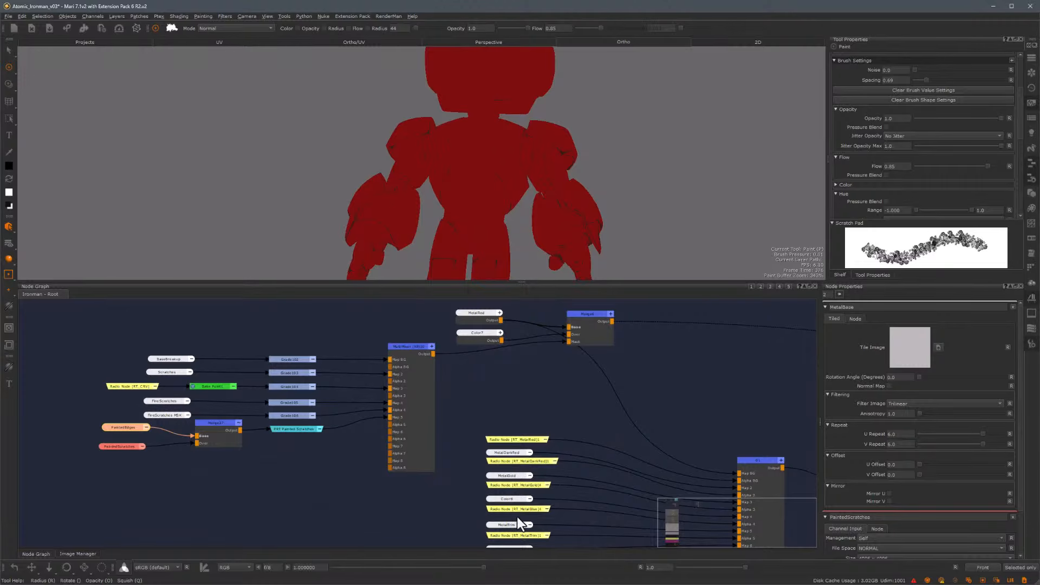
middle_click_drag(419, 320, 541, 374)
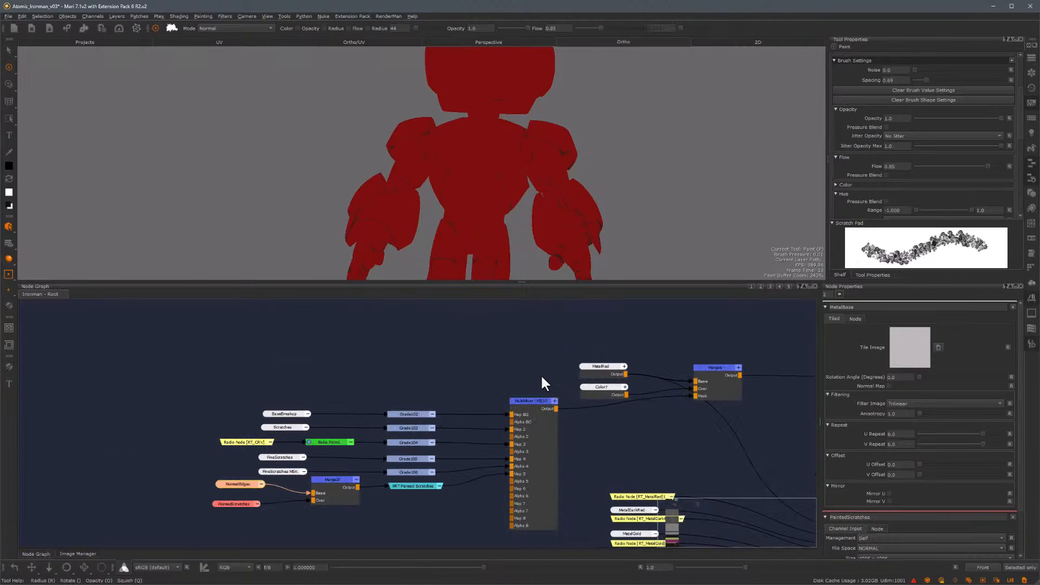
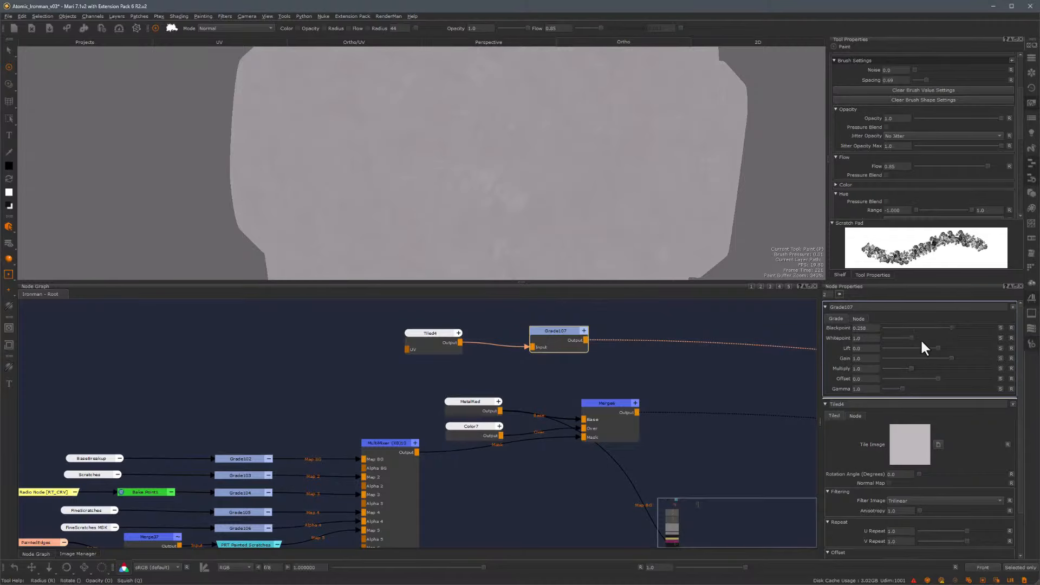
Raise Grade107's blackpoint to about 0.371 and whitepoint to about 1.106
left_click_drag(908, 335, 915, 337)
left_click_drag(952, 327, 959, 328)
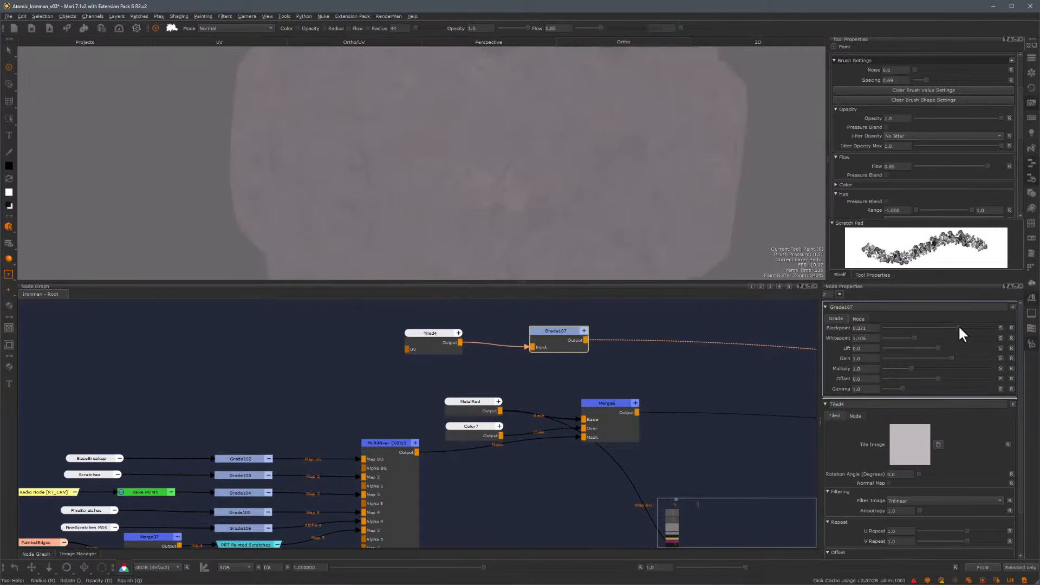
Set the Tiled4 node's U Repeat and V Repeat to 4
left_click_drag(428, 333, 416, 340)
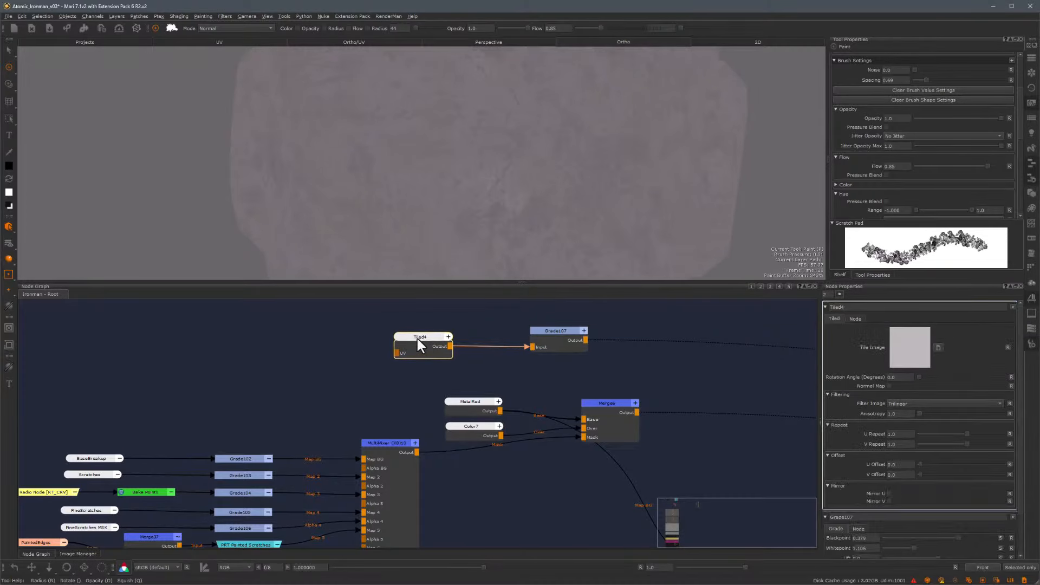
double_click(891, 433)
type("4")
left_click(898, 444)
type("4")
scroll(561, 320, "down", 3)
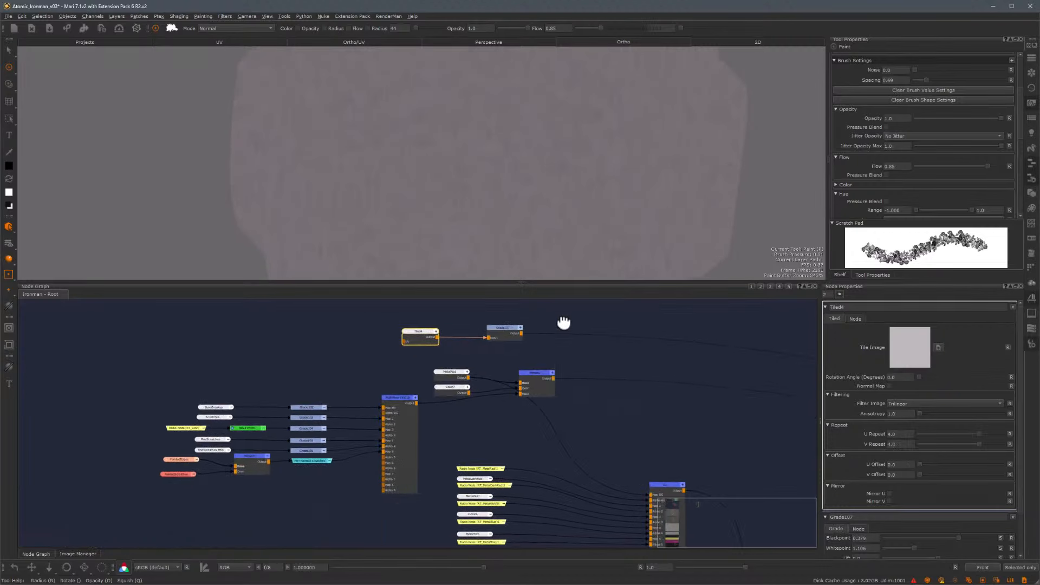
Create a new MultiMixer node and connect Grade107's output into its Map BG input
left_click(447, 368)
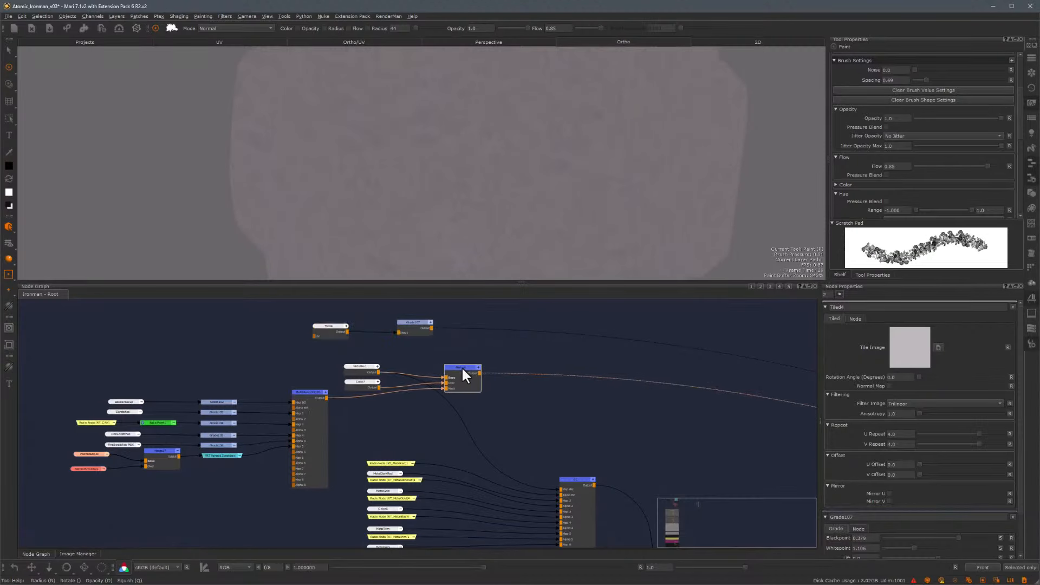
left_click(553, 359)
key("Tab")
key("Return")
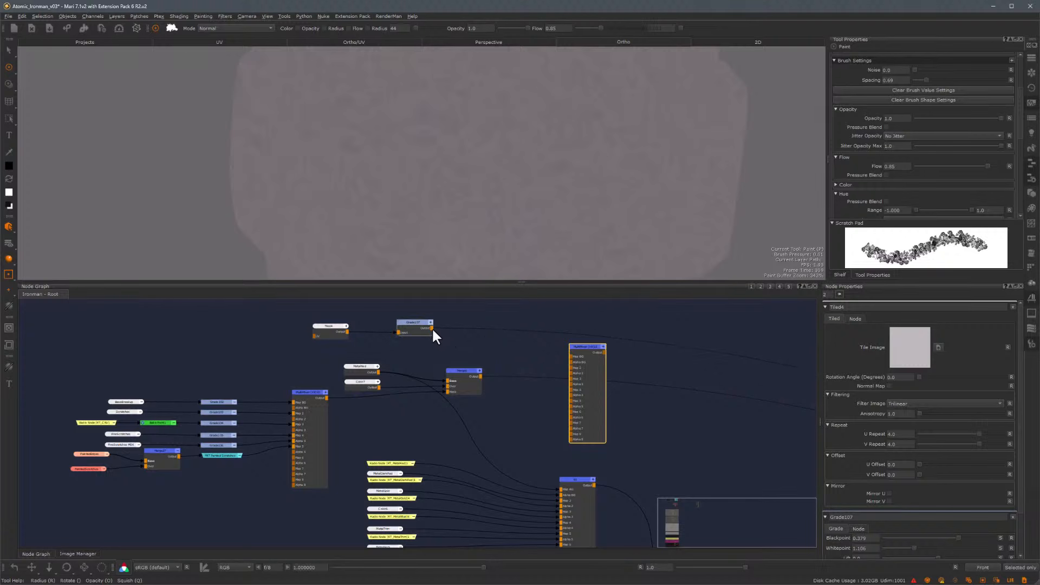
left_click_drag(432, 328, 571, 357)
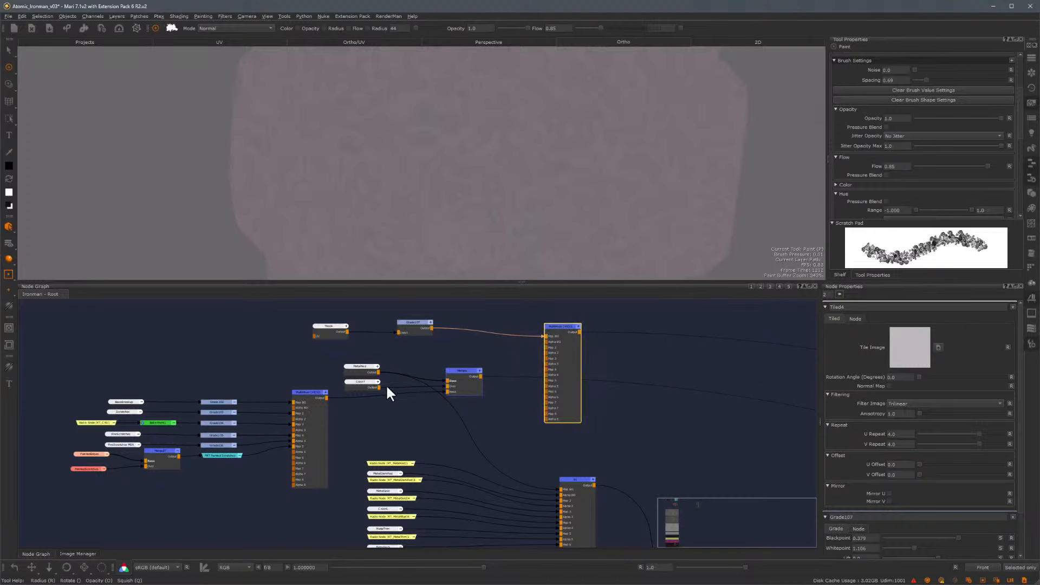
Connect MetalRed to the new MultiMixer's Map 2 and the Merge6 mask source to its Alpha 2, then view it
left_click_drag(362, 385, 362, 350)
scroll(475, 367, "up", 5)
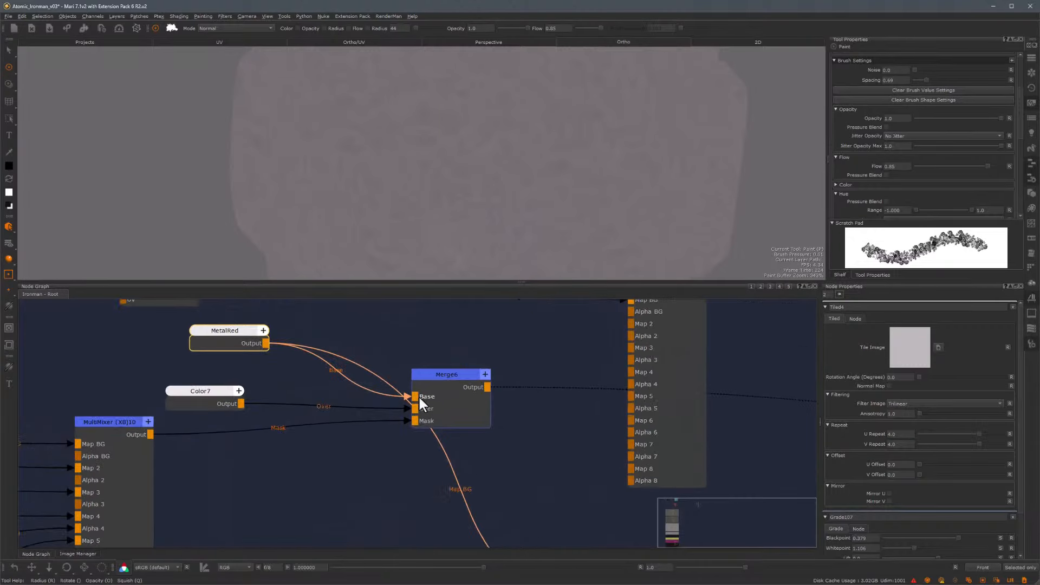
left_click_drag(406, 396, 631, 324)
scroll(488, 360, "down", 2)
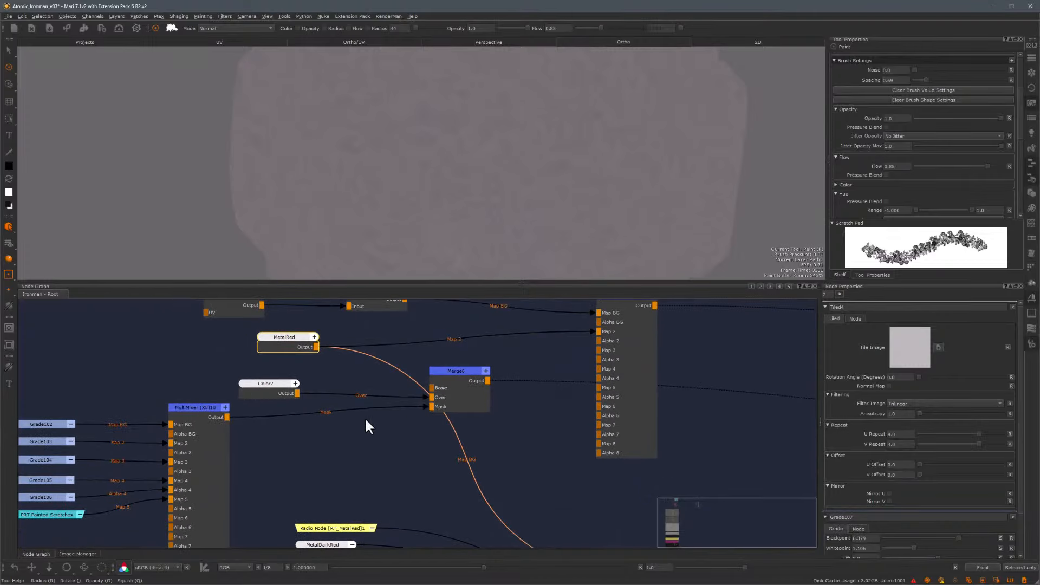
left_click_drag(423, 405, 603, 341)
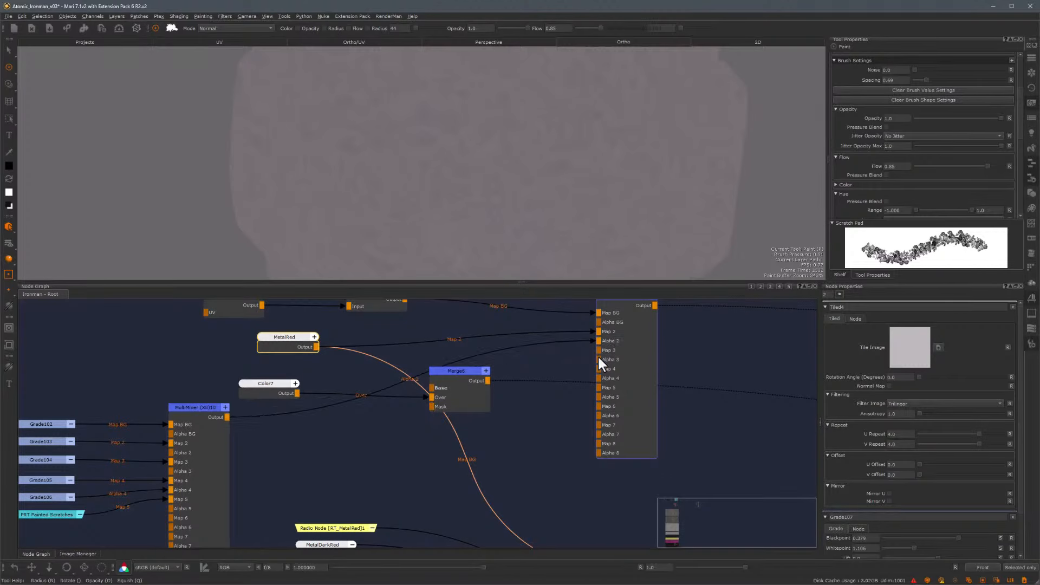
middle_click_drag(672, 374, 627, 439)
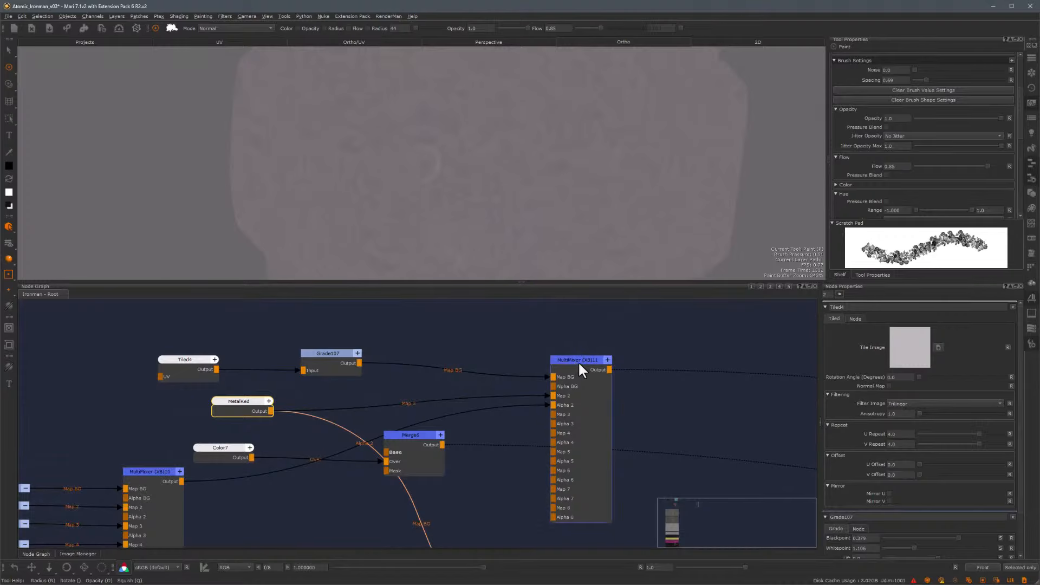
left_click(578, 362)
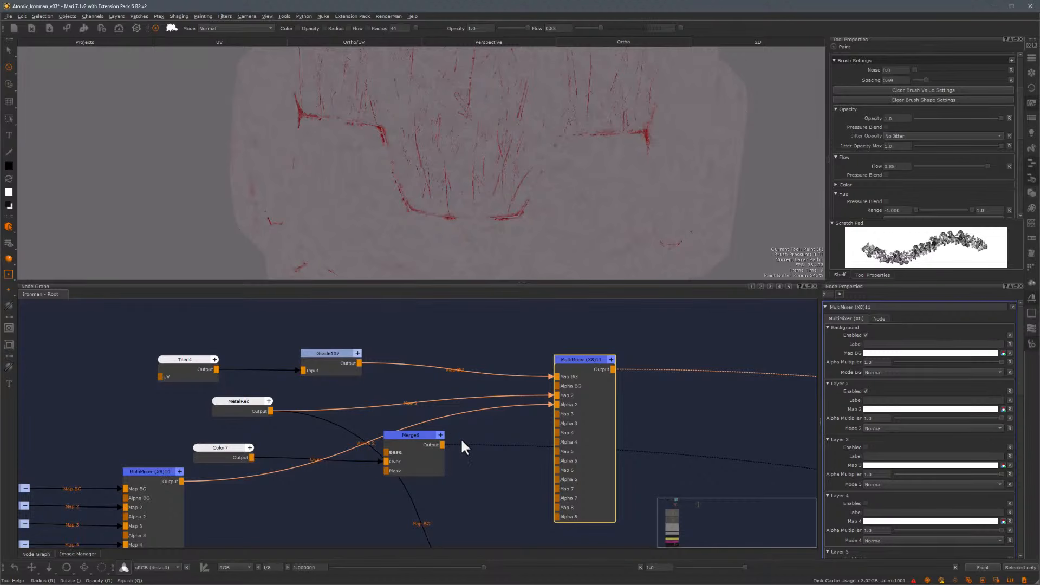
Insert an Invert node after the scratch MultiMixer's output and view it
middle_click_drag(309, 521, 462, 418)
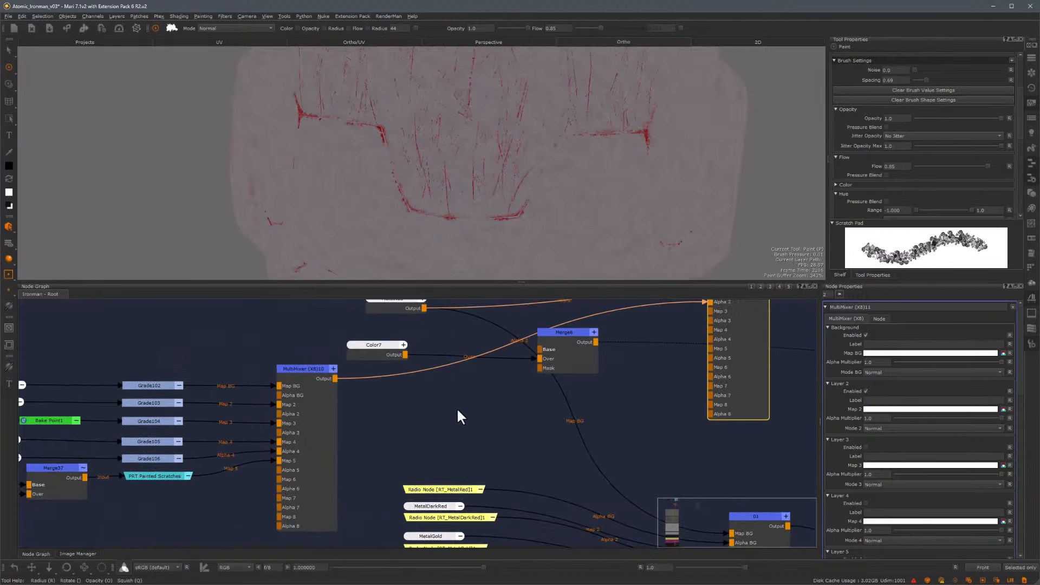
right_click_drag(373, 420, 354, 411, "alt")
left_click(329, 375)
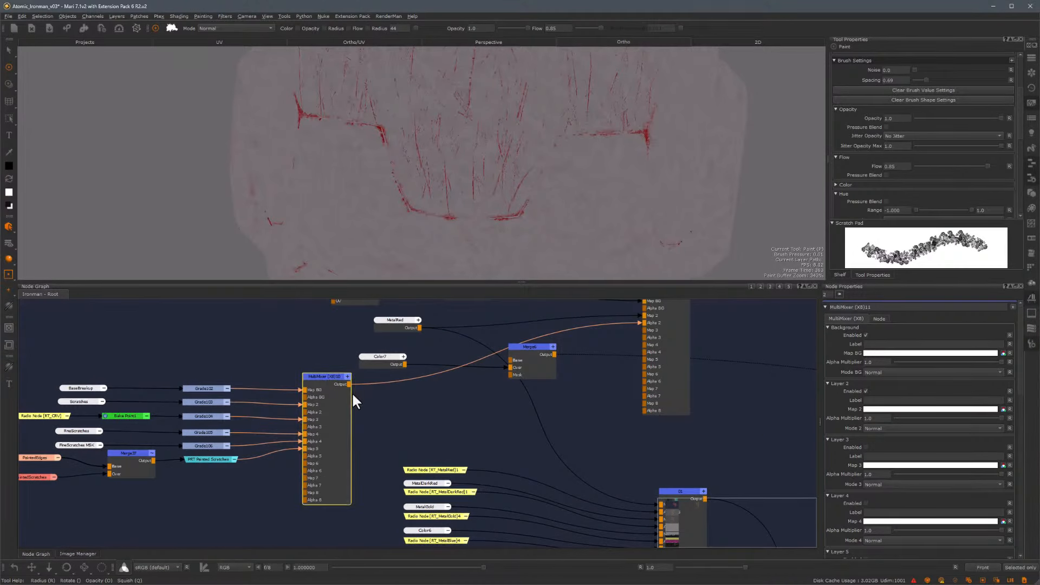
right_click(353, 393)
left_click(324, 370)
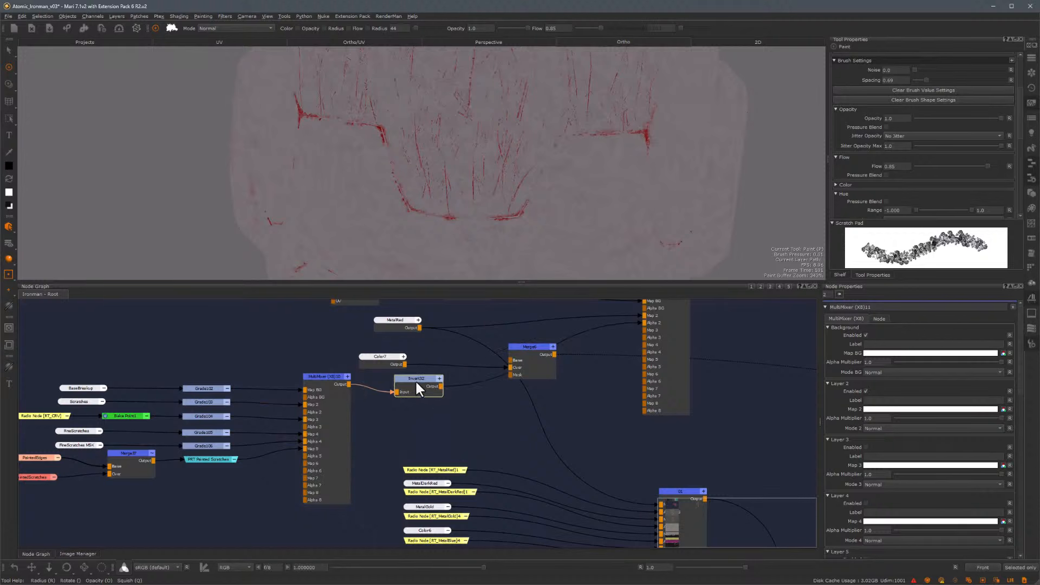
left_click(421, 381)
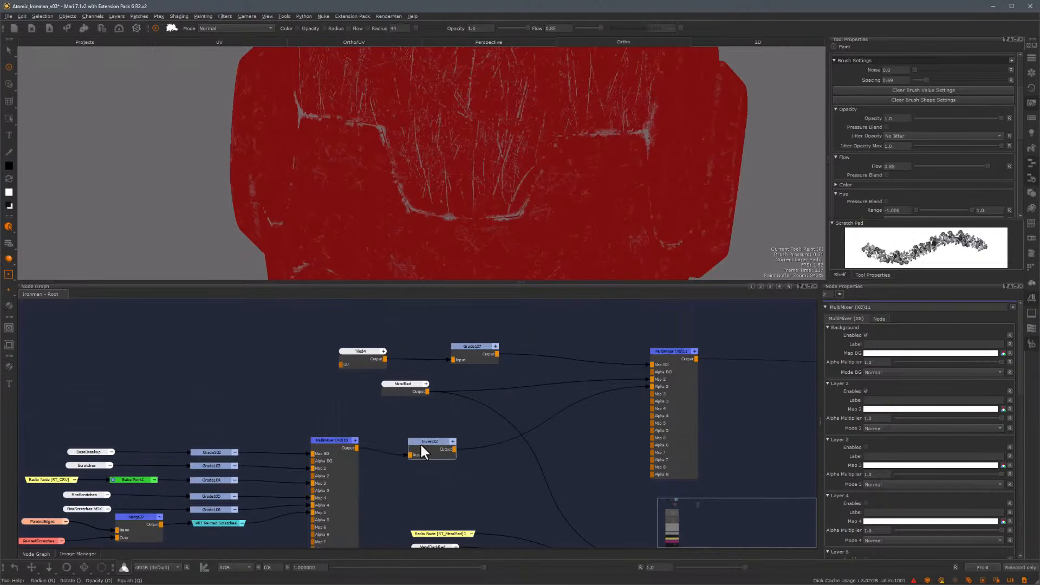
Add a Clamp node between the Invert node and the new MultiMixer's Alpha 2 input
left_click(420, 443)
middle_click_drag(256, 419, 284, 340)
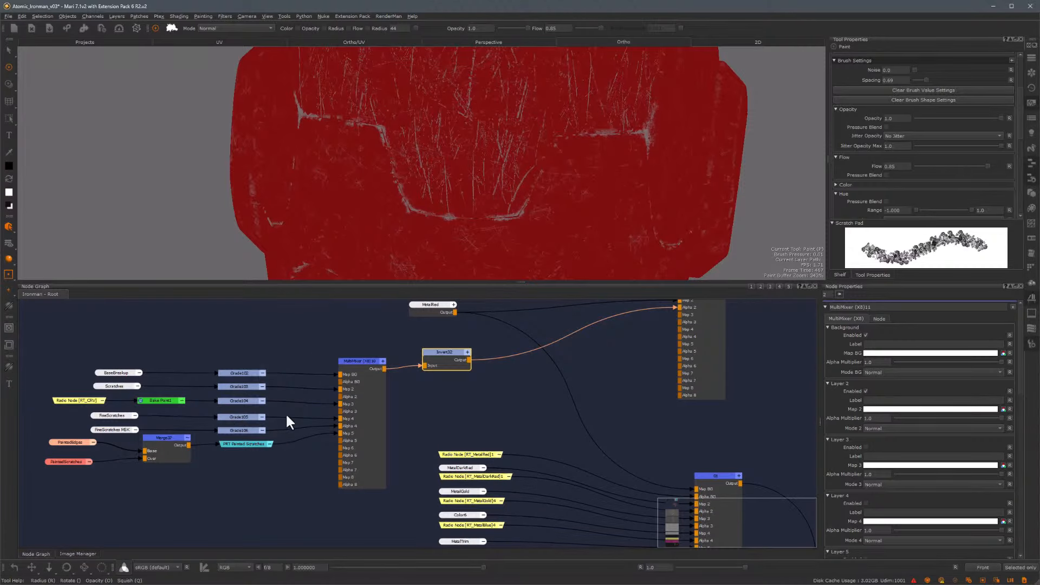
left_click_drag(443, 354, 445, 356)
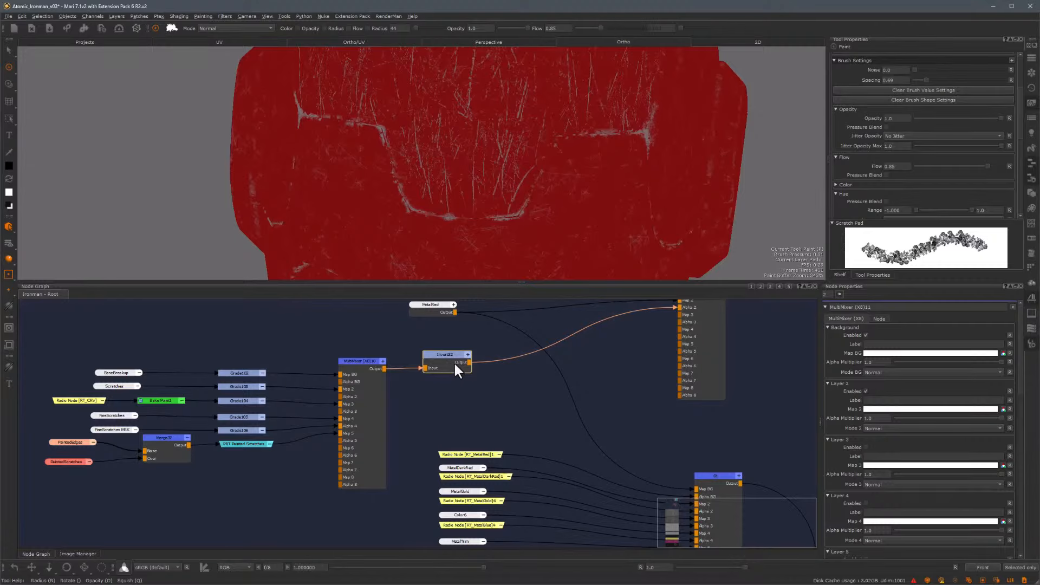
key("Tab")
type("clam")
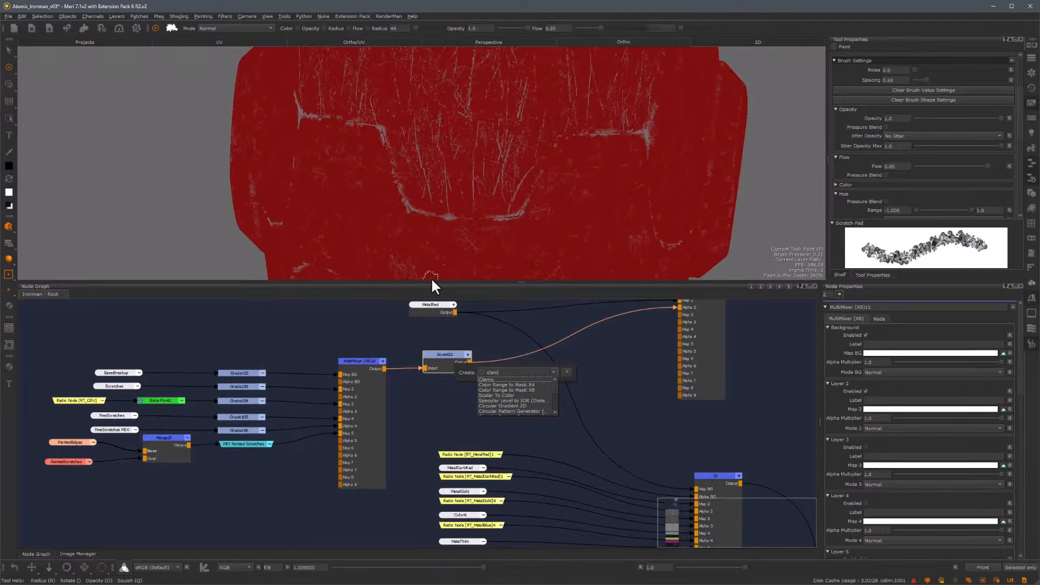
left_click(492, 380)
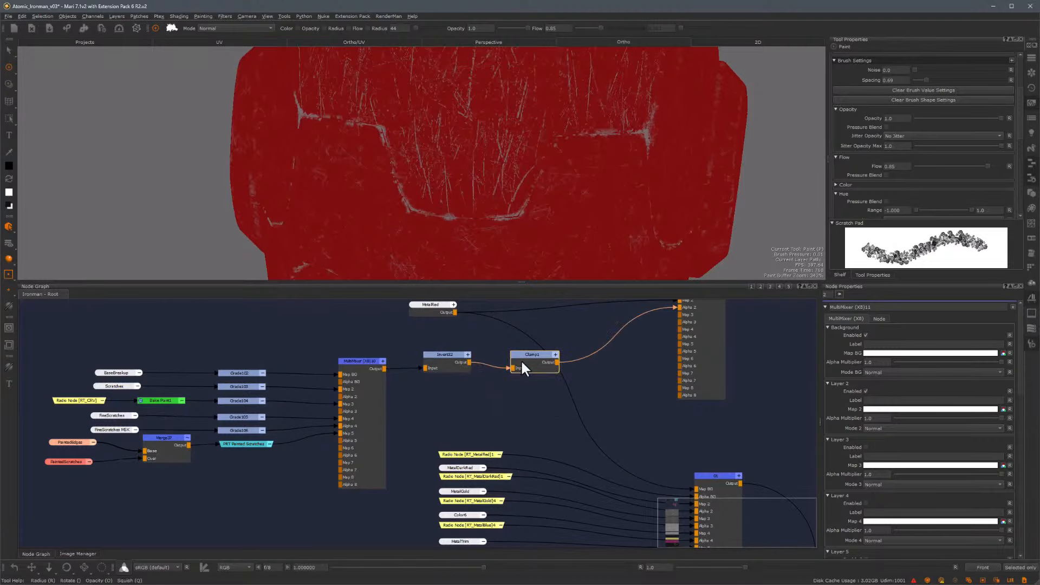
left_click_drag(521, 359, 508, 354)
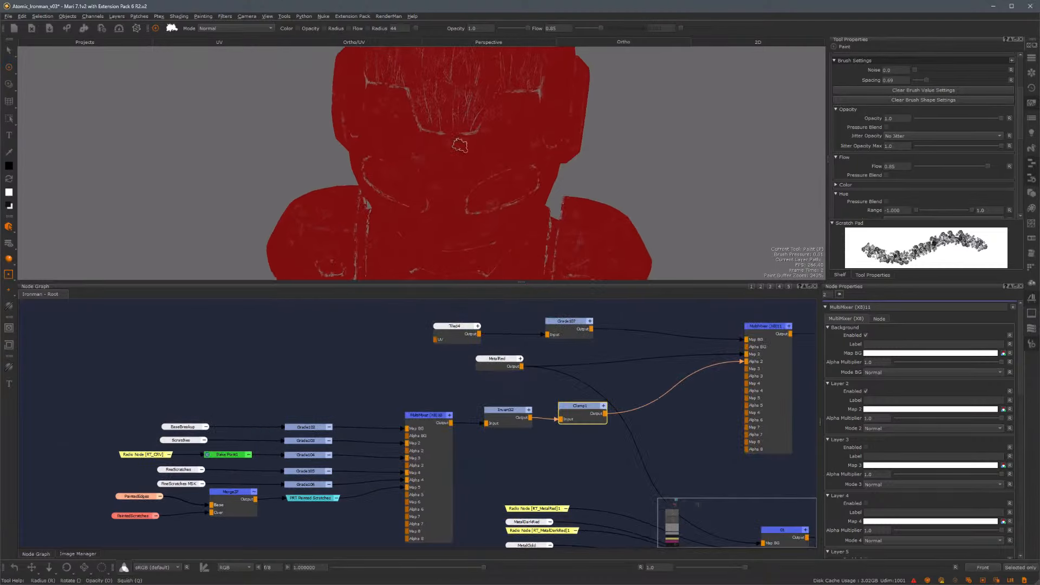
Orbit around the helmet in the viewport to inspect the red scratch mask result
right_click_drag(460, 145, 531, 145, "alt")
middle_click_drag(532, 147, 553, 208, "alt")
left_click_drag(553, 209, 488, 184, "alt")
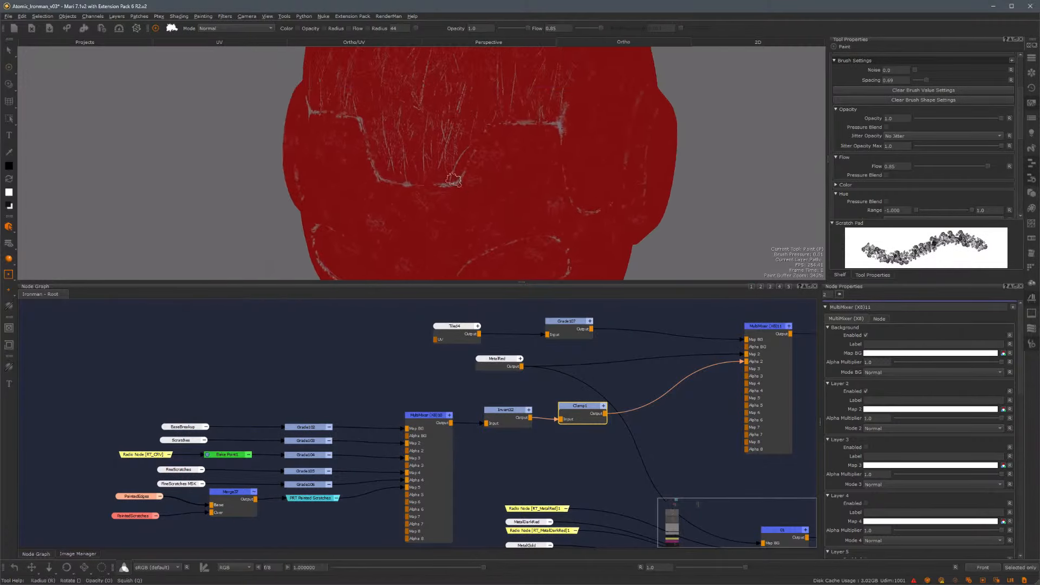
right_click_drag(477, 168, 531, 163, "alt")
middle_click_drag(555, 167, 545, 261, "alt")
right_click_drag(564, 206, 512, 162, "alt")
left_click_drag(511, 155, 456, 156, "alt")
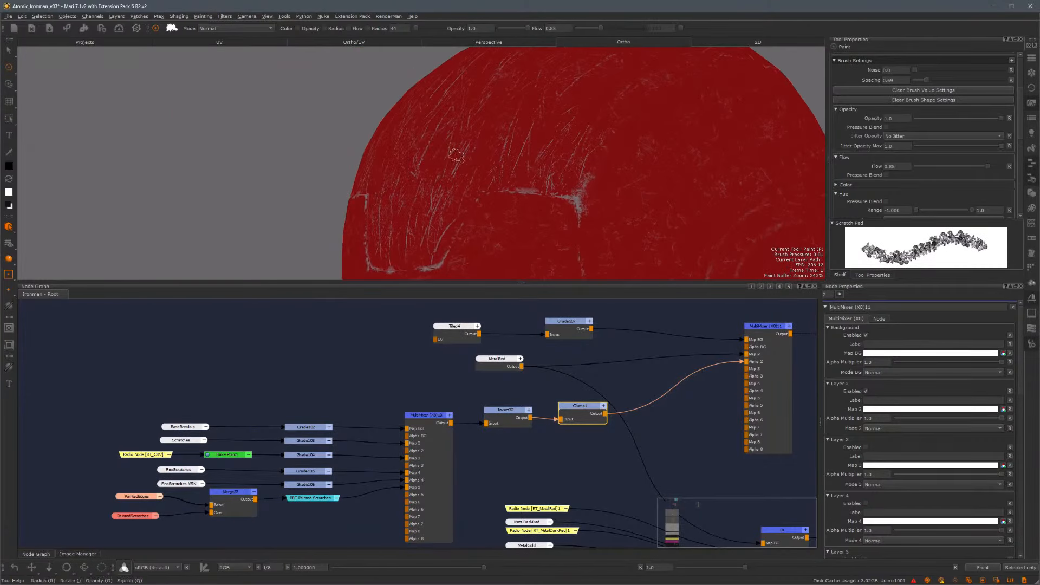
right_click_drag(525, 177, 472, 171, "alt")
mouse_move(467, 163)
left_mouse_down("alt")
mouse_move(430, 169)
mouse_move(470, 95)
left_mouse_up("alt")
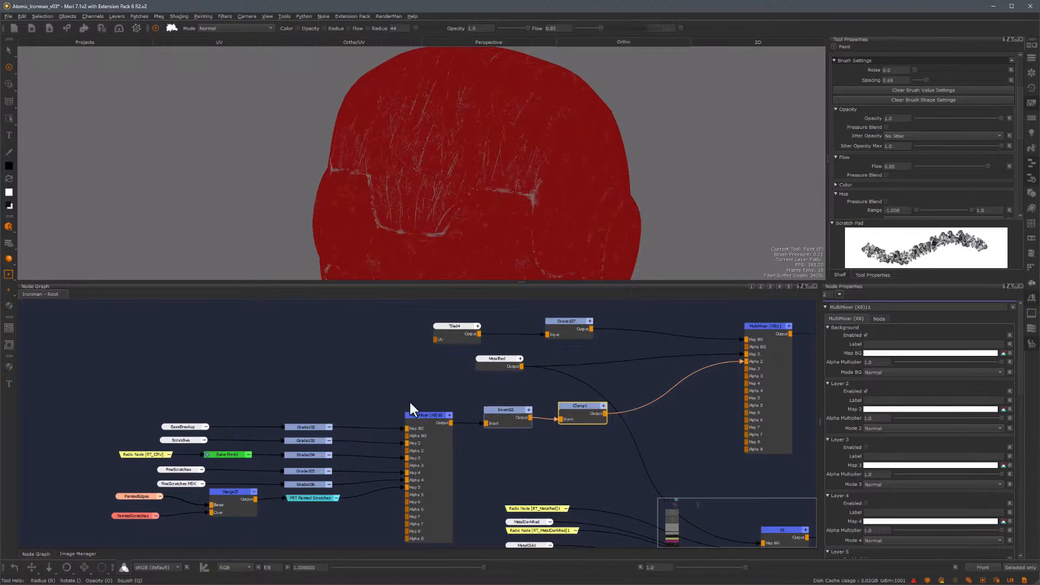
Set Layer 2's Map 2 colour in the new MultiMixer to match the MetalRed colour
middle_click_drag(363, 379, 143, 398)
middle_click_drag(461, 440, 465, 437)
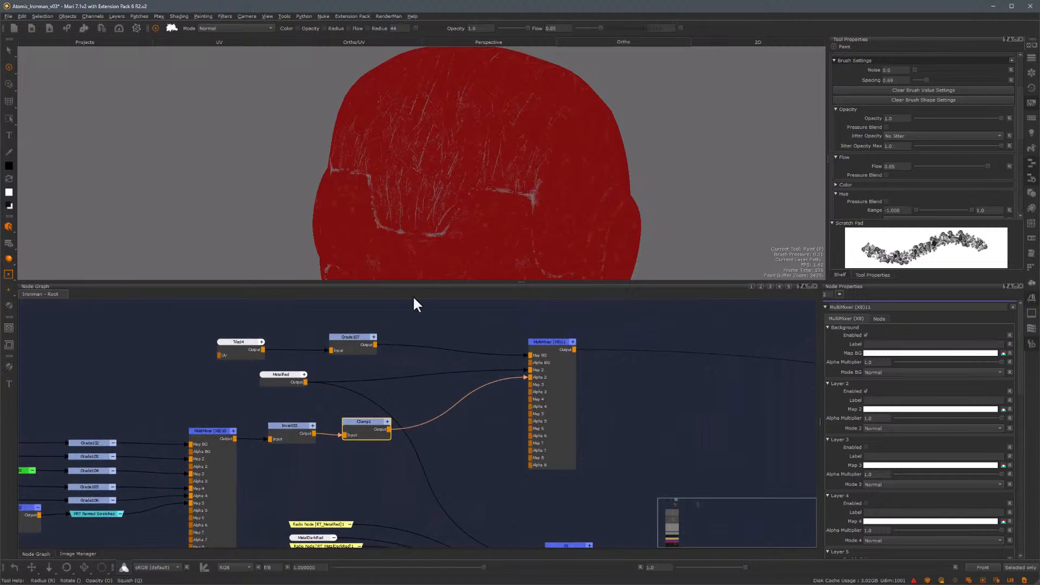
left_click_drag(272, 376, 326, 371)
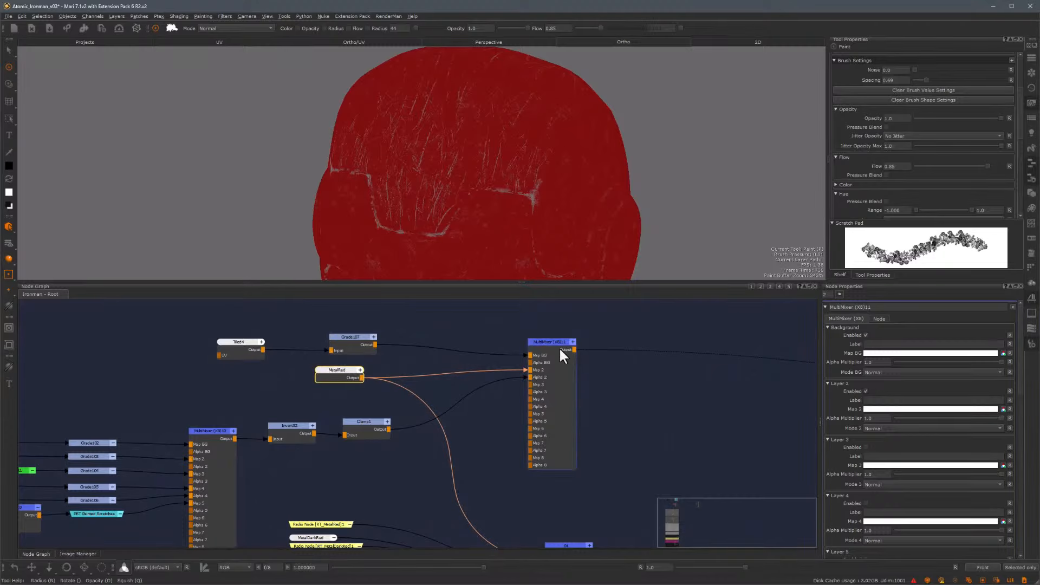
left_click_drag(552, 343, 554, 339)
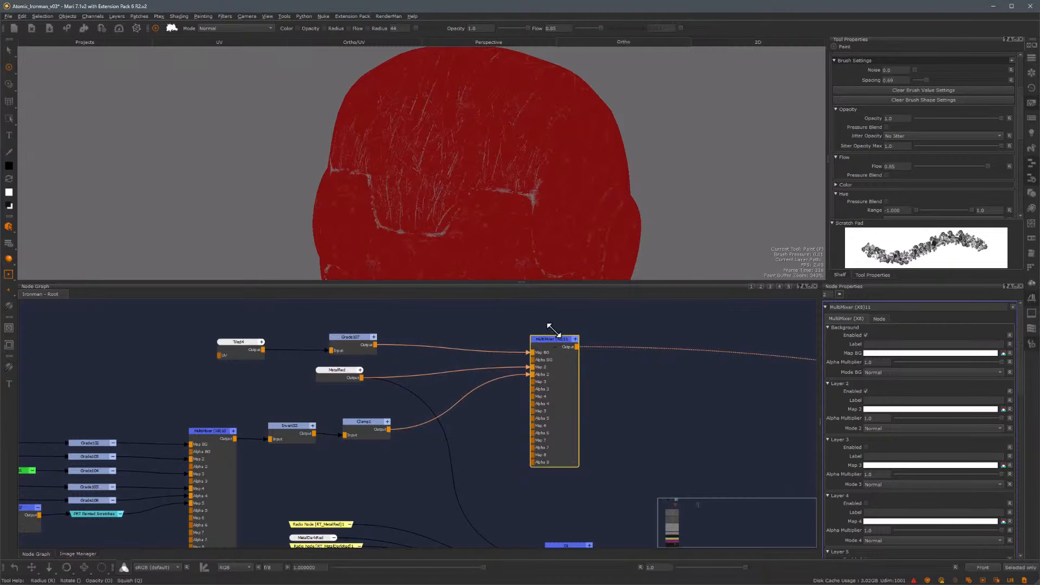
scroll(550, 326, "up", 2)
left_click_drag(556, 345, 557, 345)
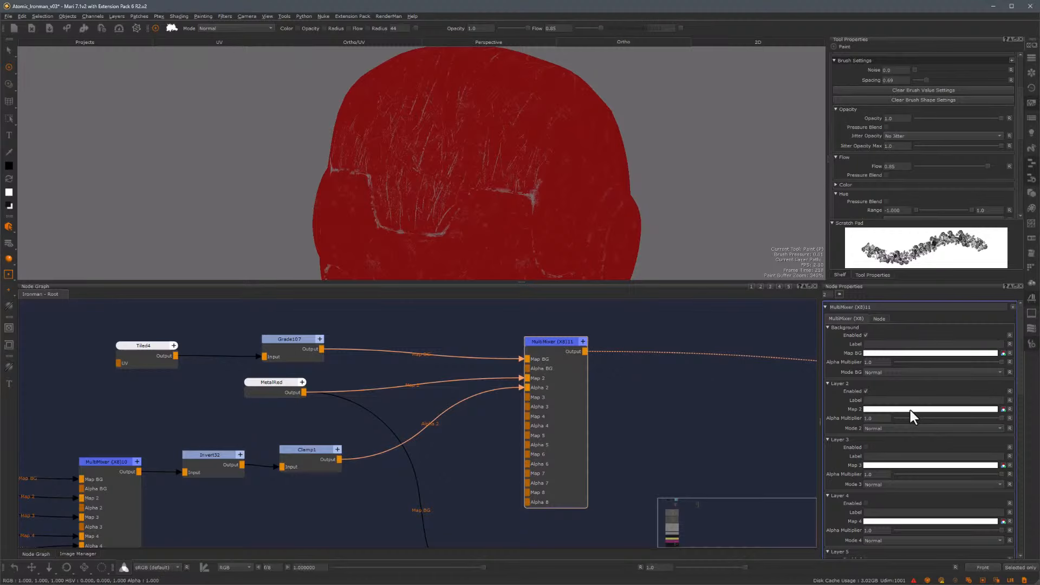
left_click(270, 384)
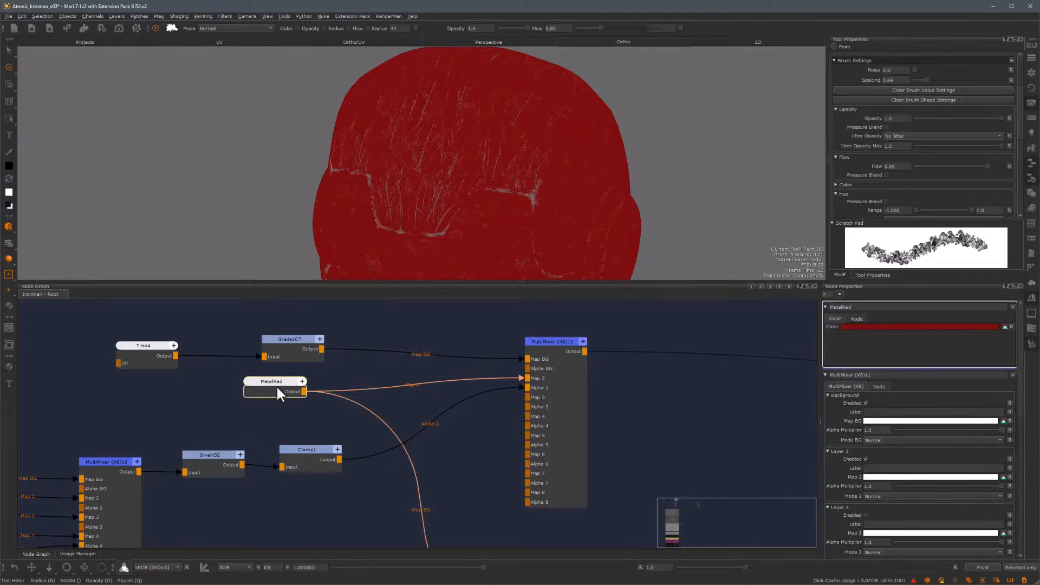
left_click(903, 478)
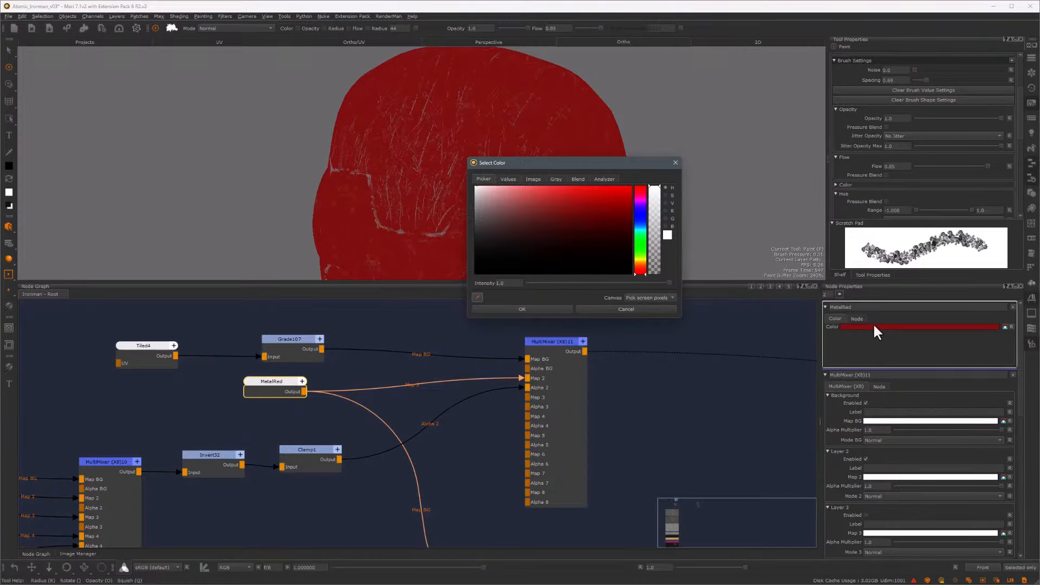
left_click(859, 326)
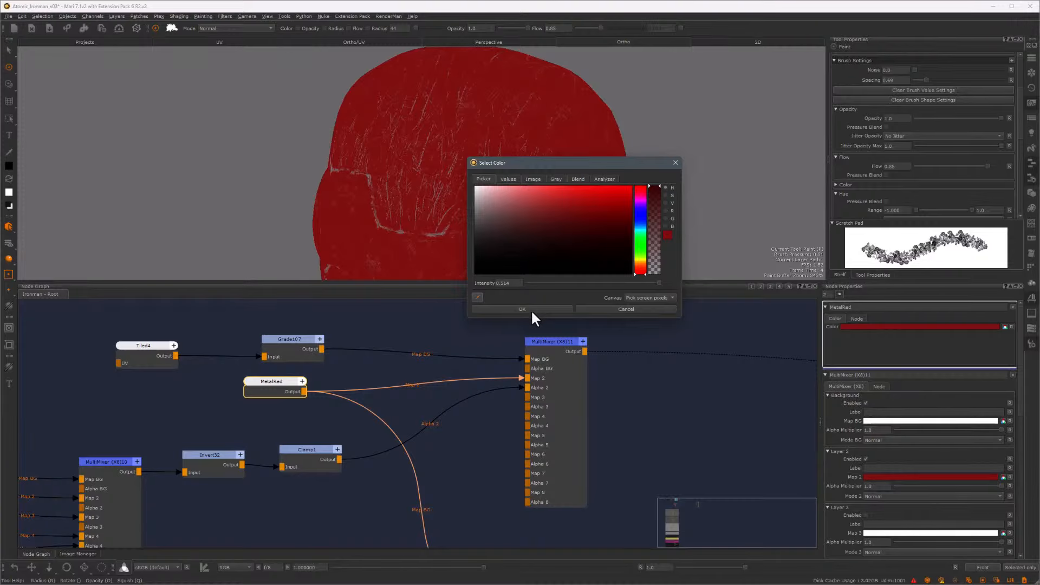
left_click(522, 309)
Disconnect the MetalRed node from Map 2 and delete it
left_click_drag(519, 378, 470, 382)
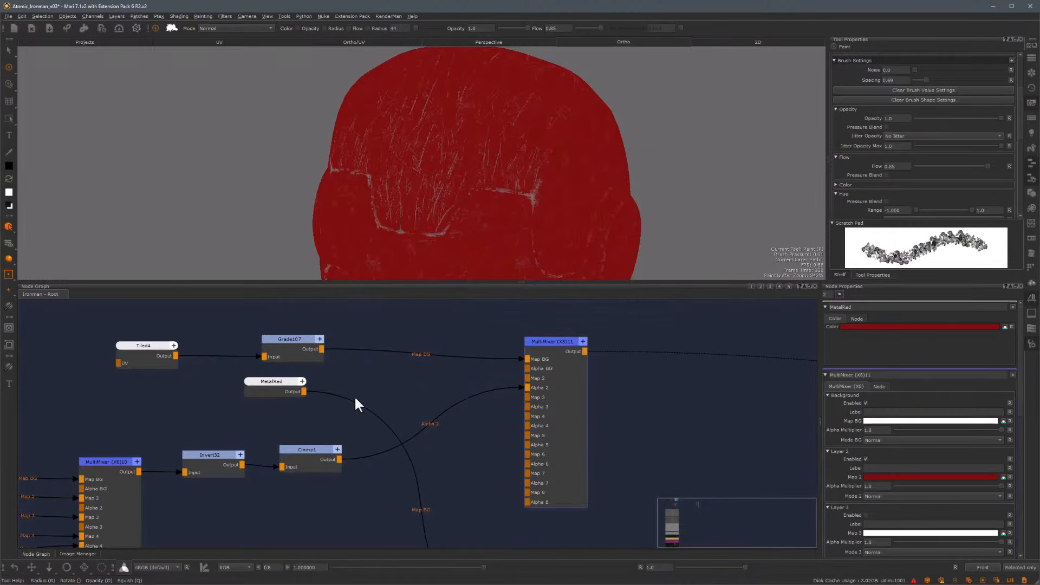
left_click_drag(267, 385, 425, 476)
key("Delete")
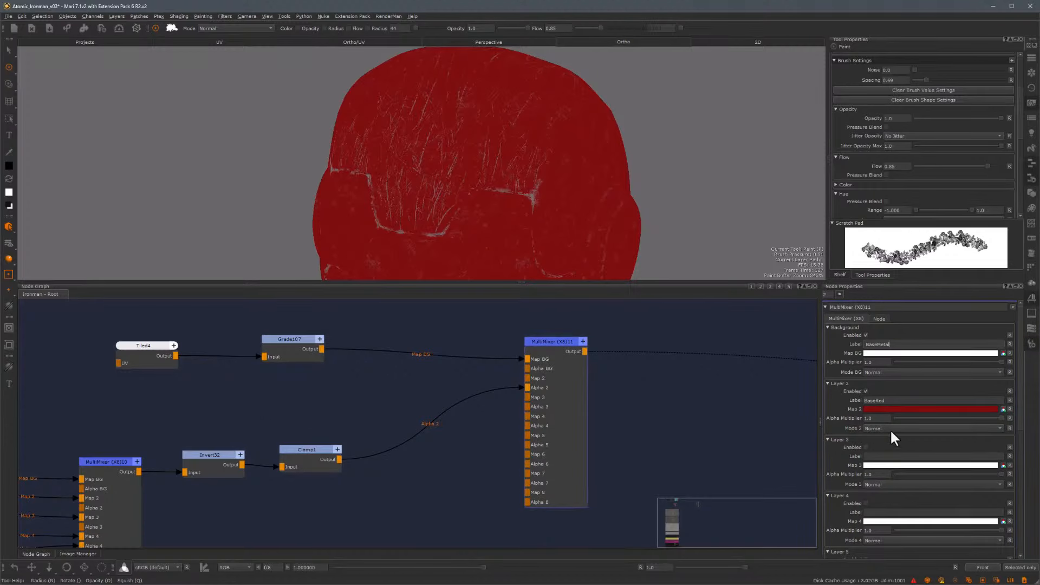
Enable Layer 3 in the MultiMixer and set its Map 3 colour to match Layer 2's red
left_click(866, 447)
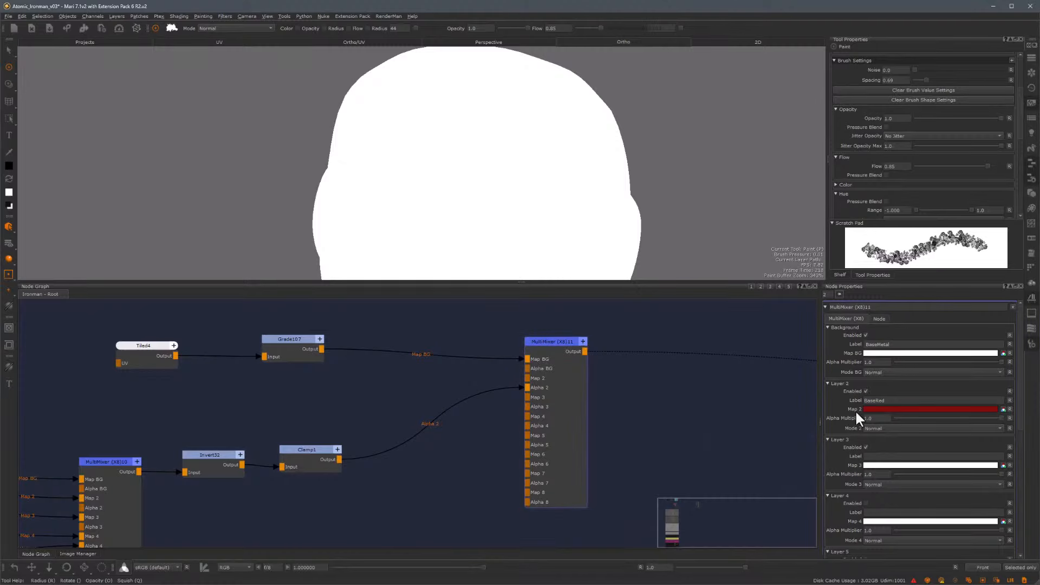
left_click(906, 466)
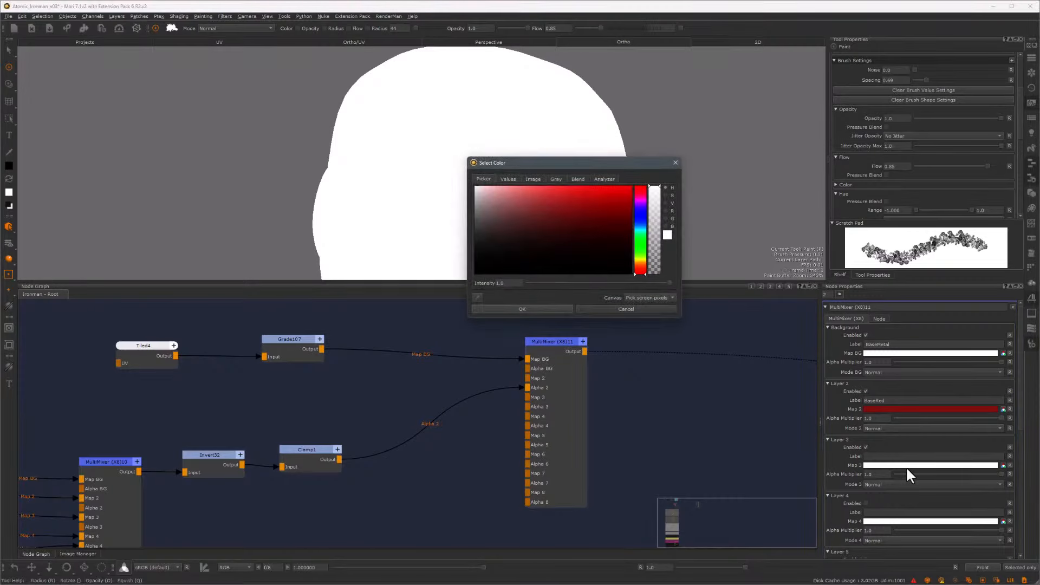
left_click(477, 297)
left_click(915, 408)
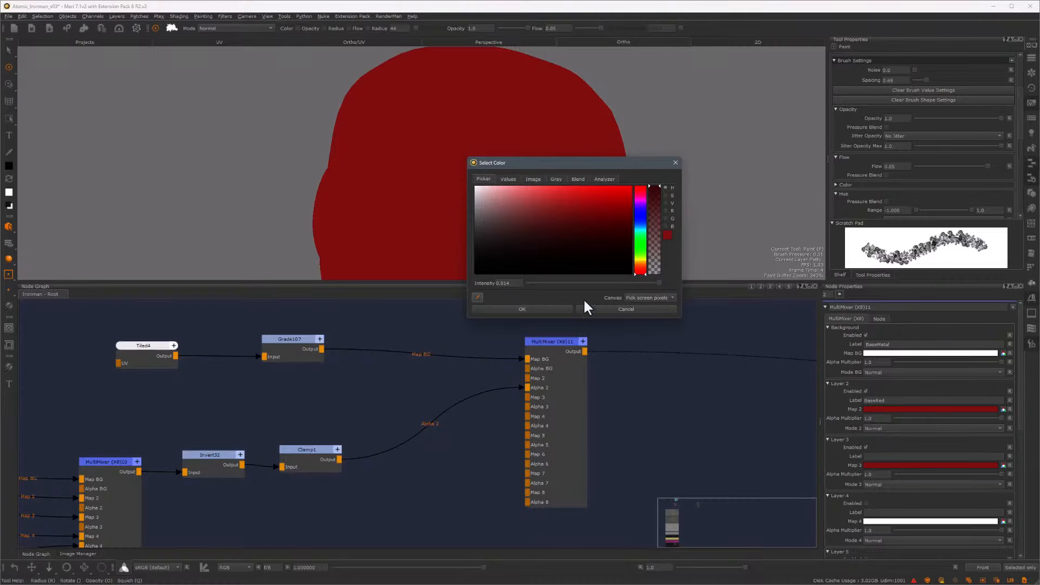
left_click(510, 310)
Paste a copy of the BaseMetal Tiled node into the graph below the original
scroll(369, 429, "down", 3)
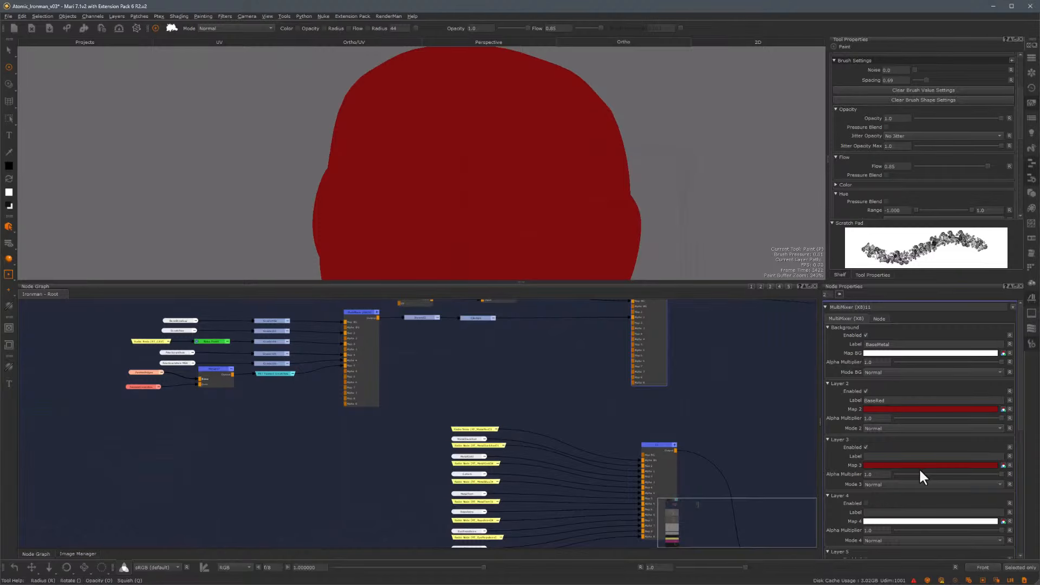
double_click(411, 319)
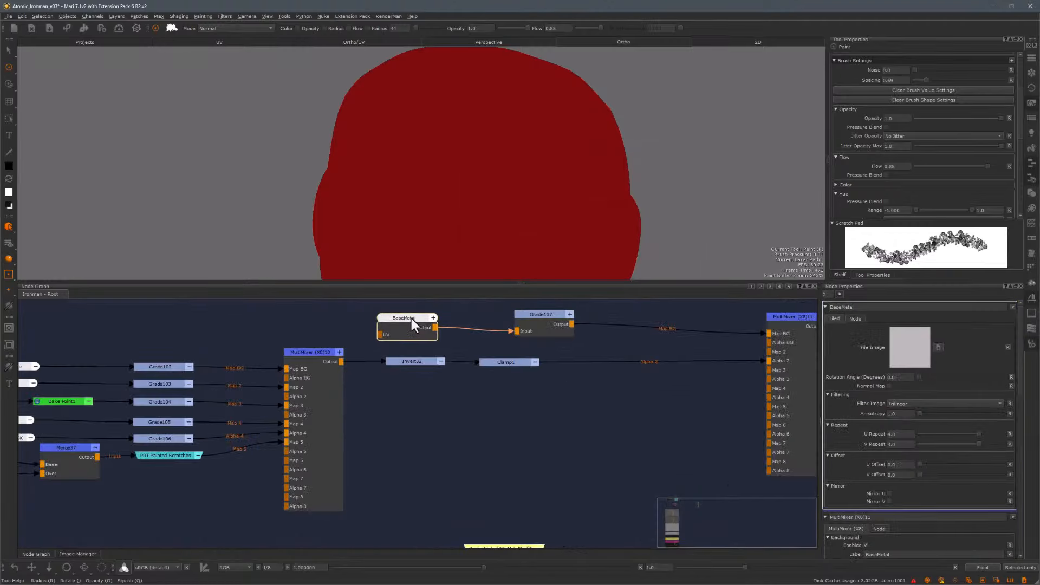
key("ctrl+v")
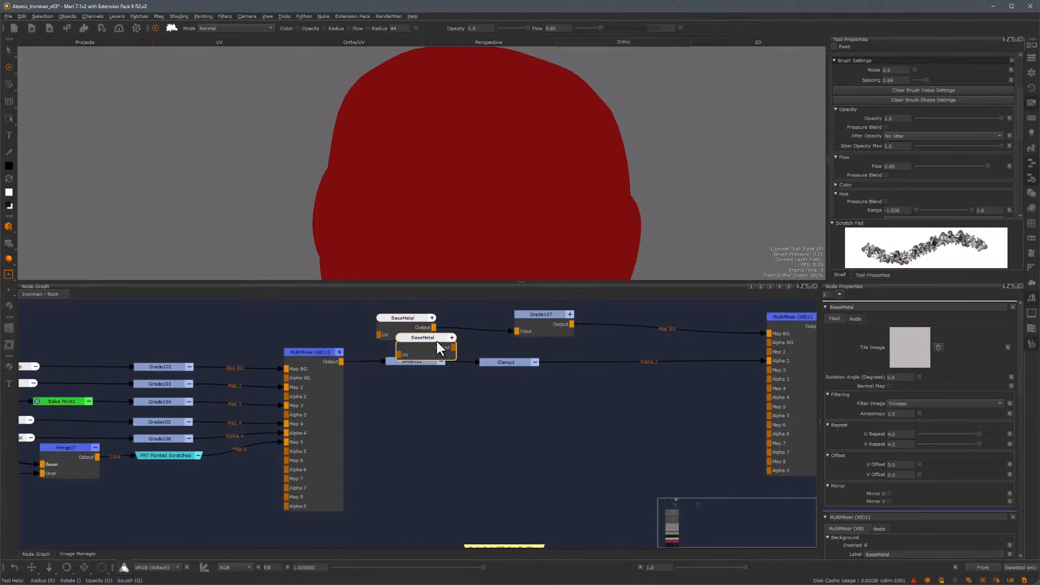
left_click_drag(437, 341, 436, 409)
left_click(432, 318)
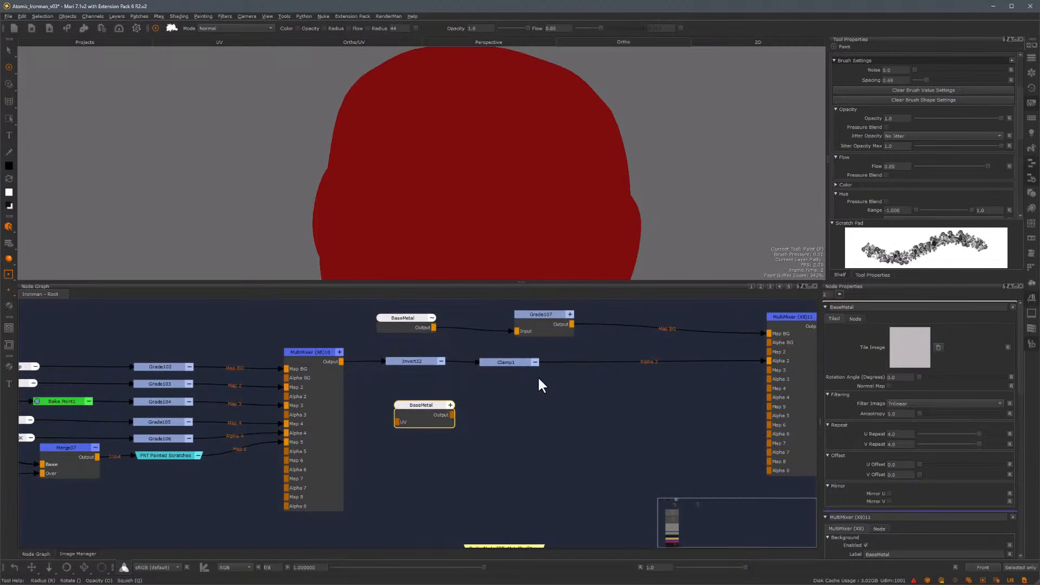
Rename the copied node Breakup and connect its output to the MultiMixer's Alpha 3 input
double_click(428, 410)
double_click(871, 308)
type("Breakup")
key("Return")
left_click_drag(452, 415, 768, 380)
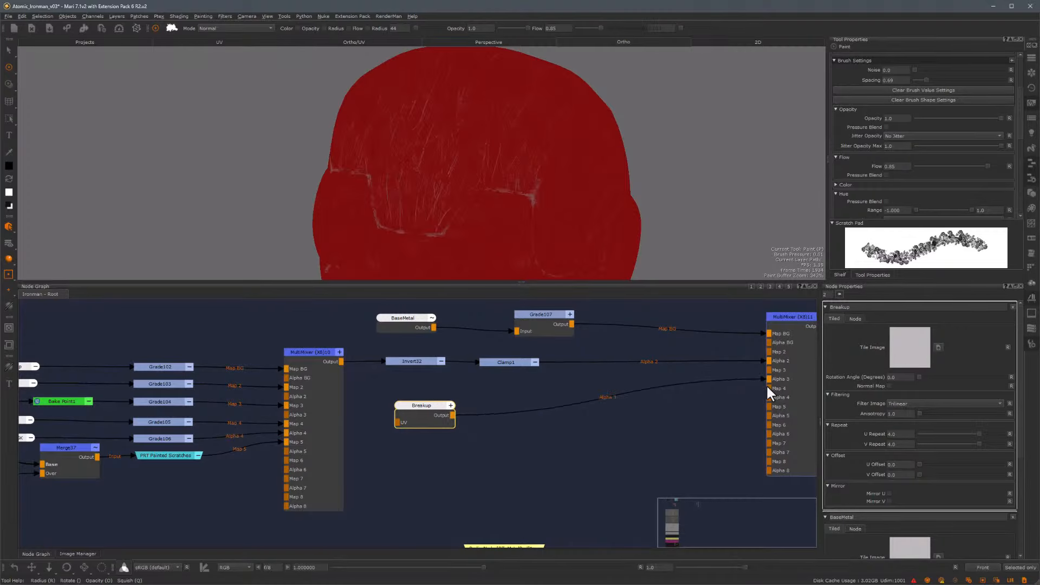
left_click(450, 405)
left_click_drag(447, 408, 523, 385)
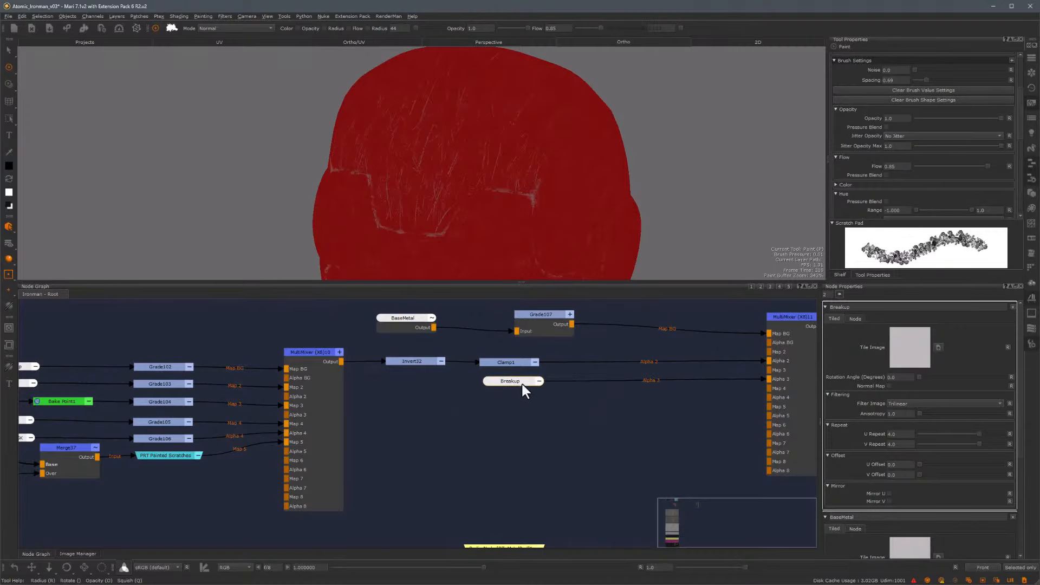
Load the DirtMask_436 image from the Image Manager into the Breakup node's Tile Image
left_click(77, 554)
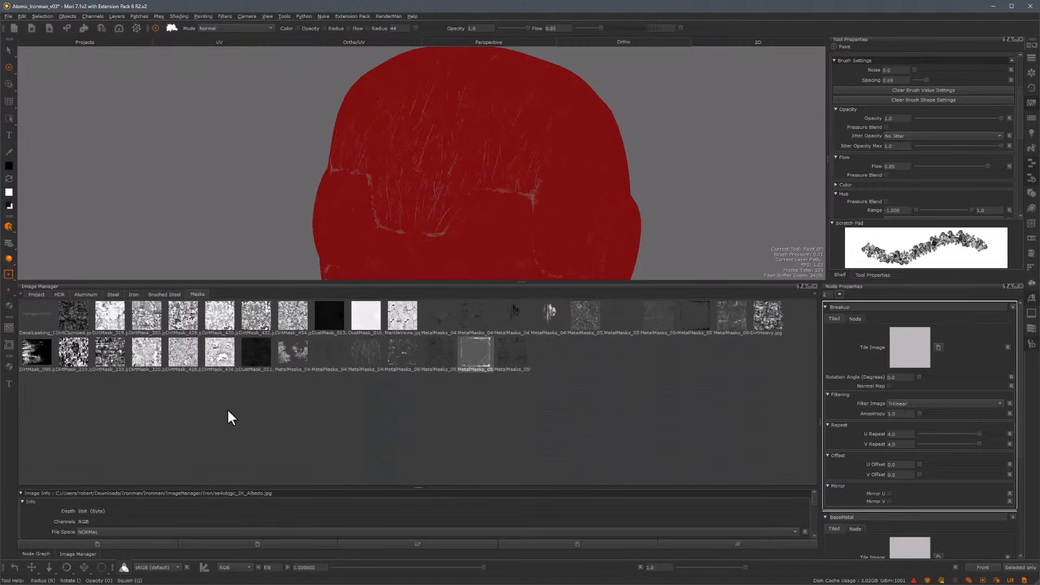
left_click_drag(219, 352, 905, 339)
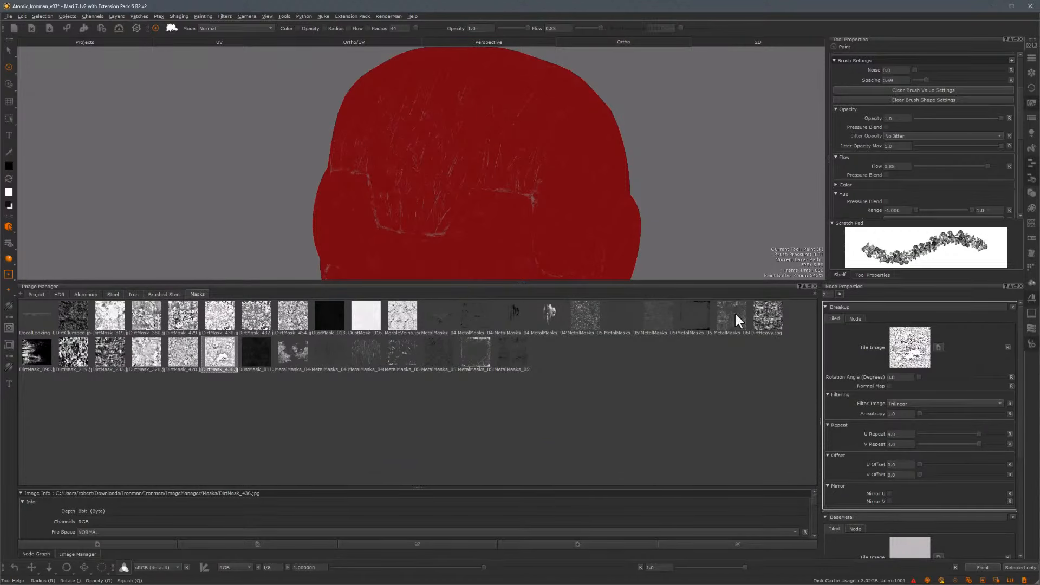
left_click(35, 554)
Adjust Layer 3's Map 3 colour in the MultiMixer to a slightly brighter red
left_click(791, 314)
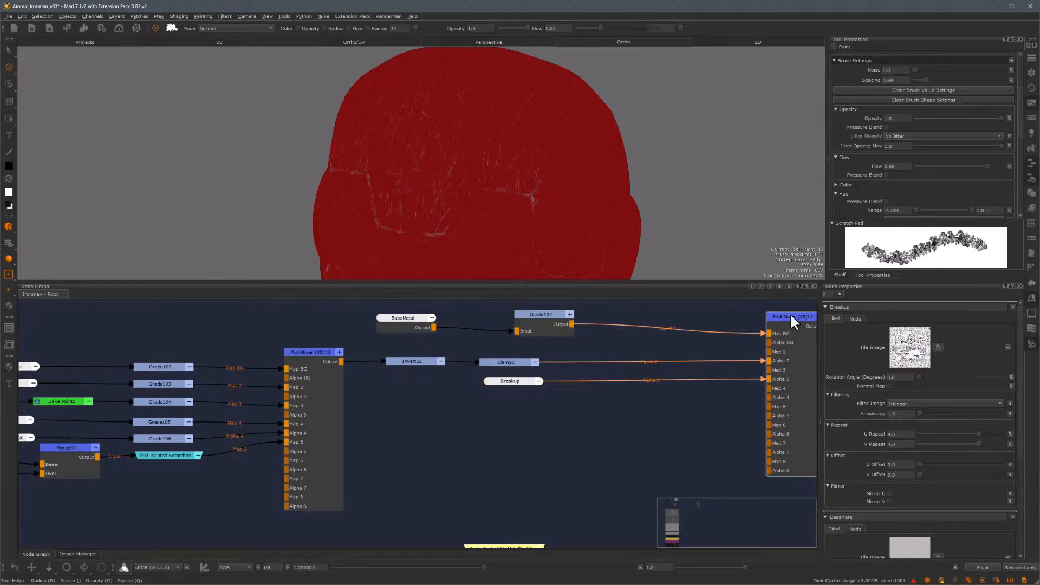
left_click(946, 464)
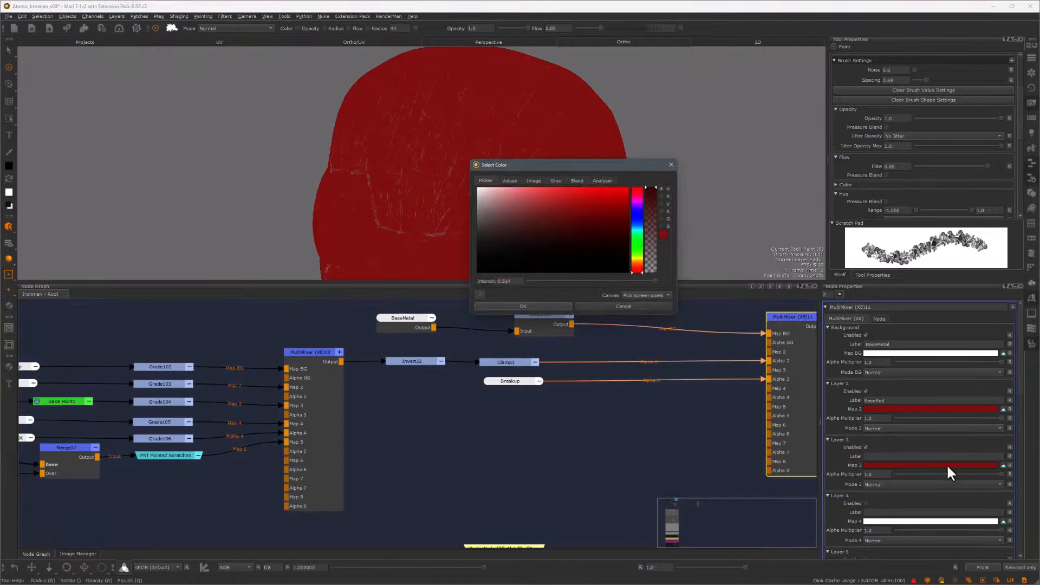
left_click_drag(714, 220, 712, 213)
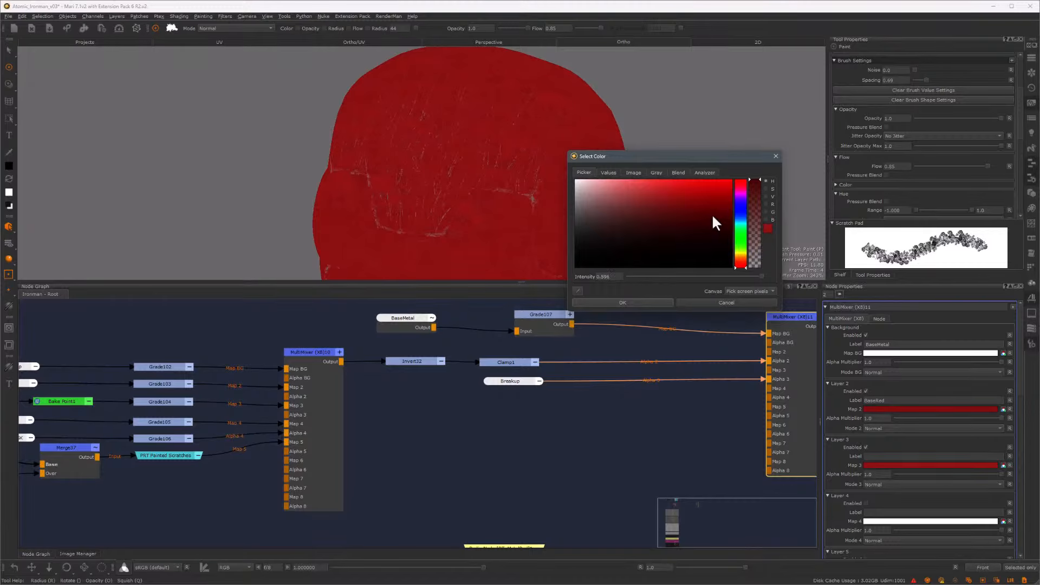
left_click(655, 301)
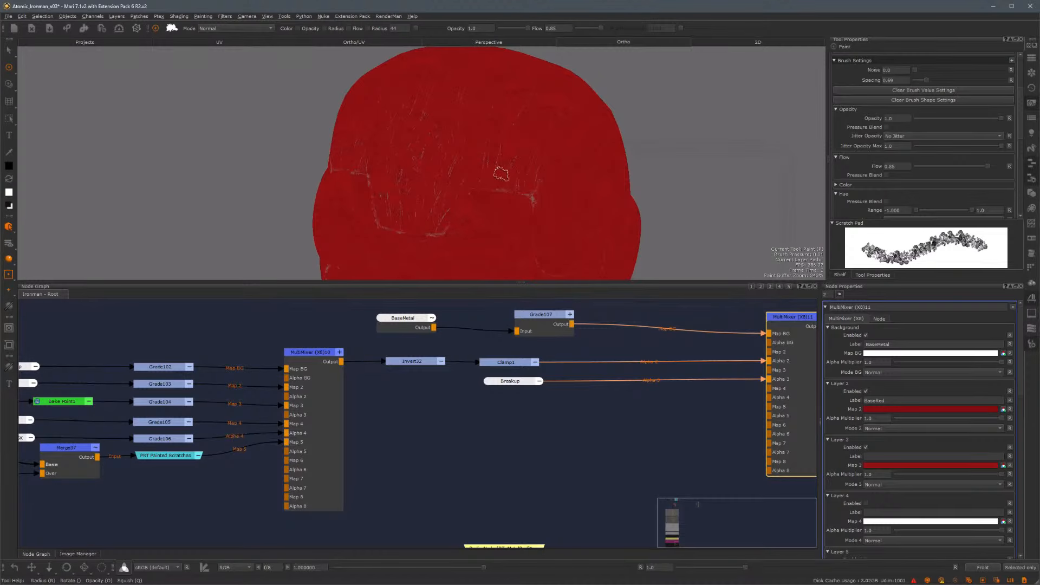
Insert a Grade node between the Breakup node and the MultiMixer's Alpha 3 input
scroll(612, 157, "up", 3)
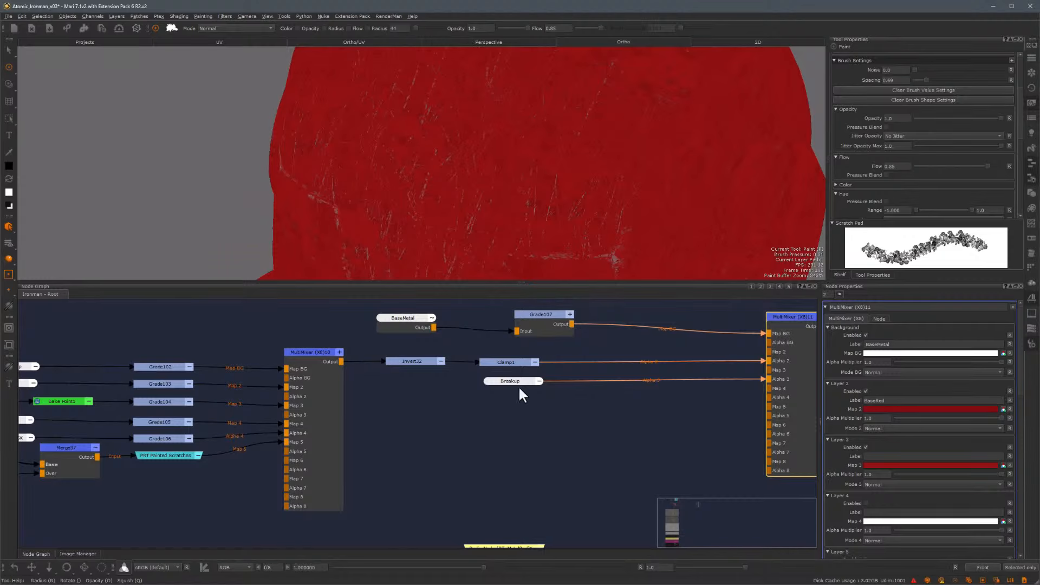
left_click_drag(506, 380, 492, 389)
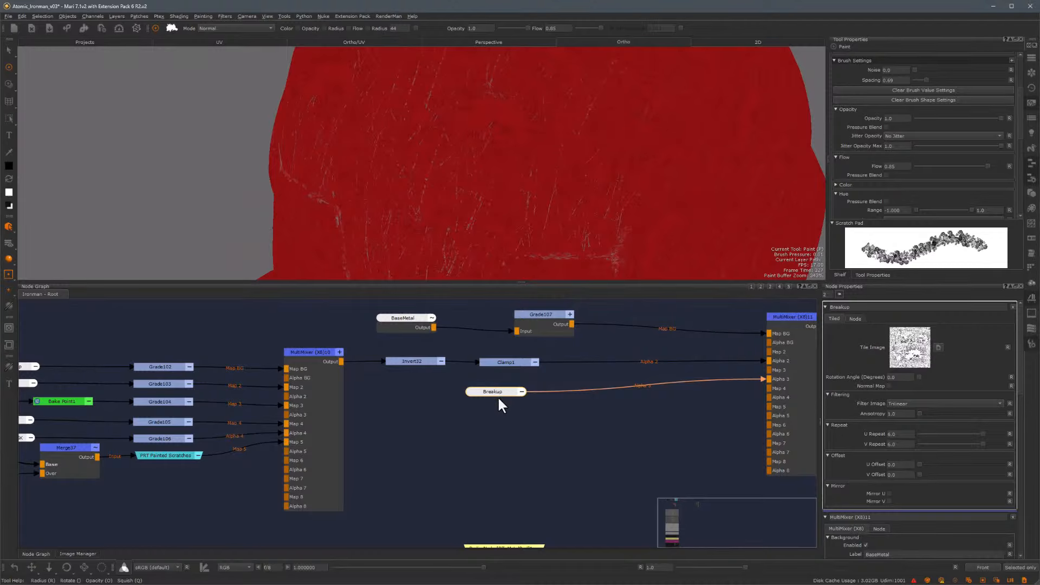
right_click(500, 397)
left_click(489, 368)
Lower Layer 3's Alpha Multiplier in the MultiMixer to about 0.35
right_click_drag(590, 207, 465, 94, "alt")
middle_click_drag(465, 93, 527, 165, "alt")
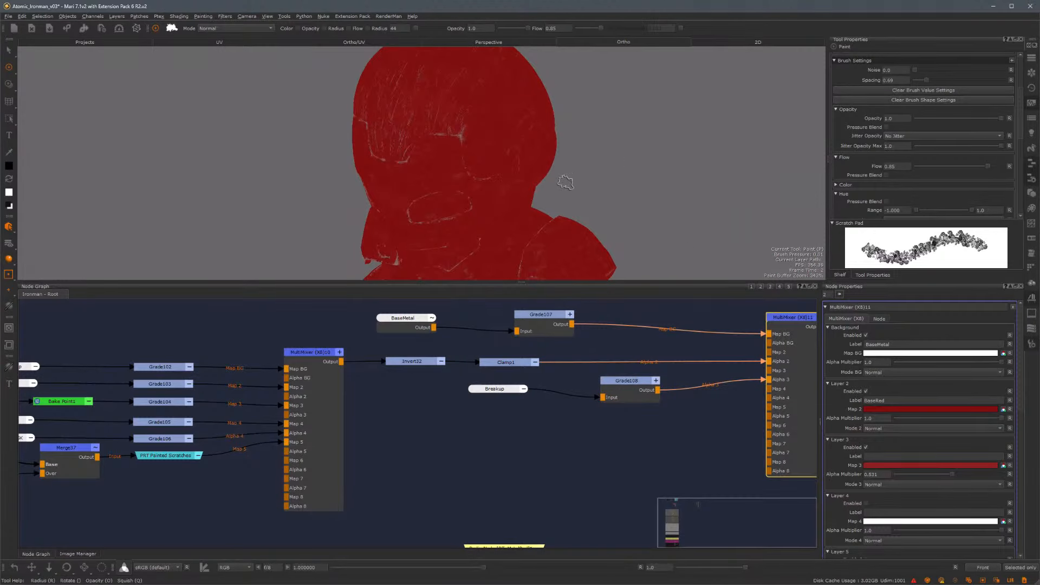
left_click_drag(567, 187, 618, 156, "alt")
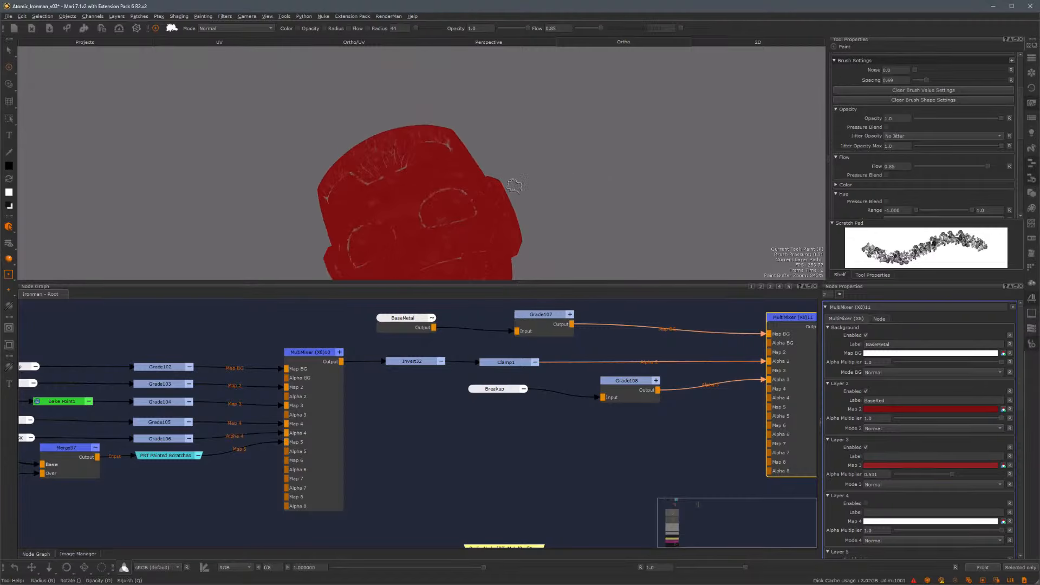
left_click_drag(515, 186, 533, 142, "alt")
middle_click_drag(534, 142, 531, 173, "alt")
right_click_drag(531, 173, 618, 182, "alt")
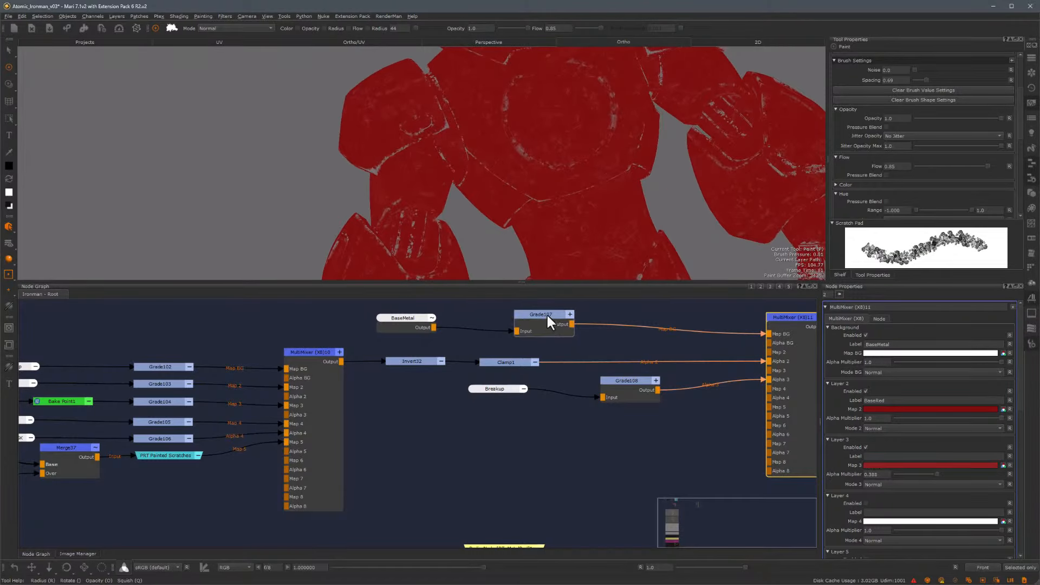
Slightly lower Grade107's Multiply, then collapse the Grade nodes and reposition the Breakup node
left_click(547, 316)
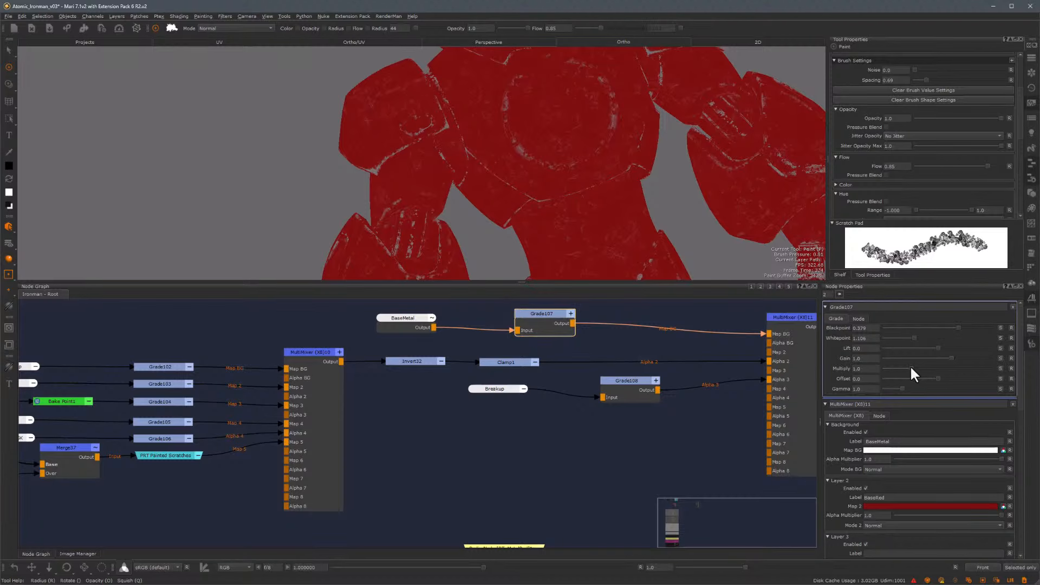
left_click_drag(902, 369, 898, 369)
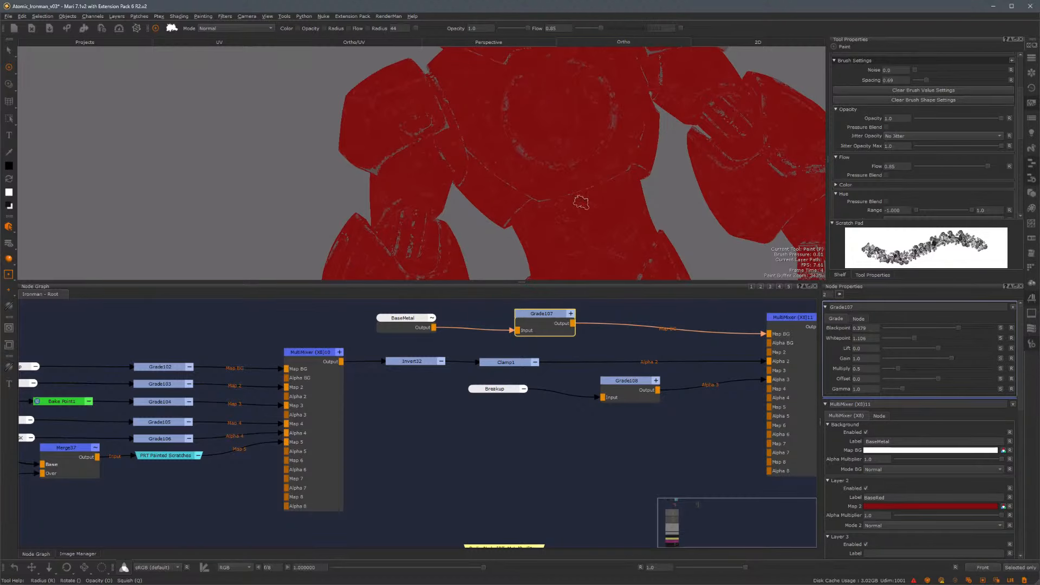
left_click(656, 380)
left_click_drag(498, 388, 507, 379)
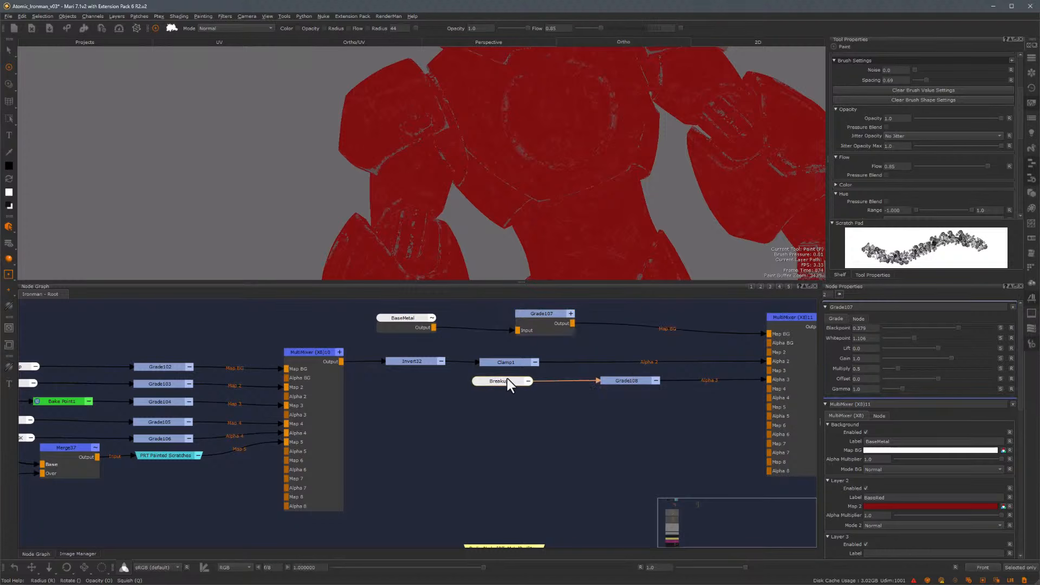
left_click(571, 314)
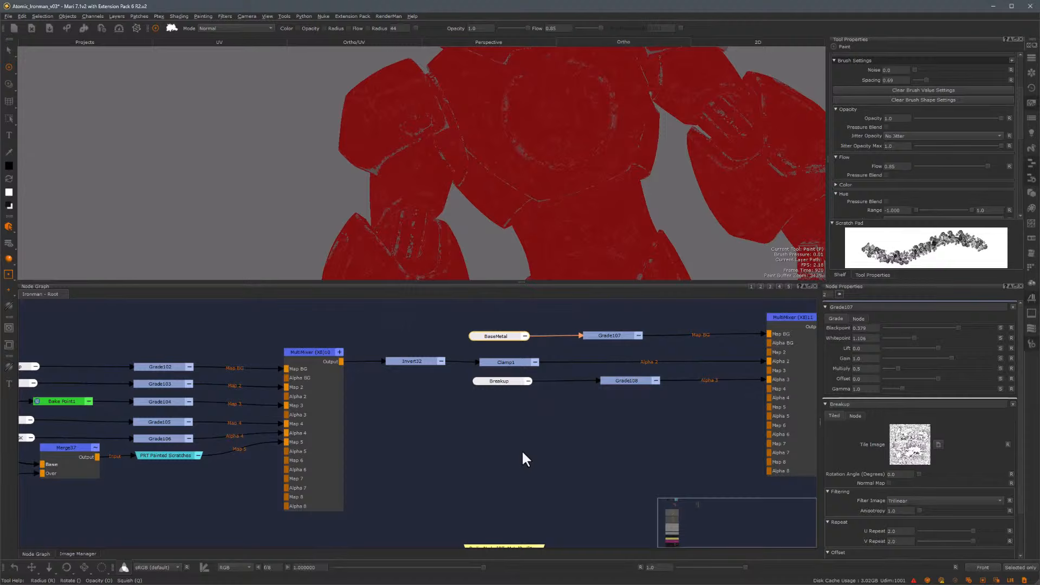
left_click(522, 450)
Create an Oil node and connect it to the MultiMixer's Map 4 input
key("Tab")
type("oil")
key("Return")
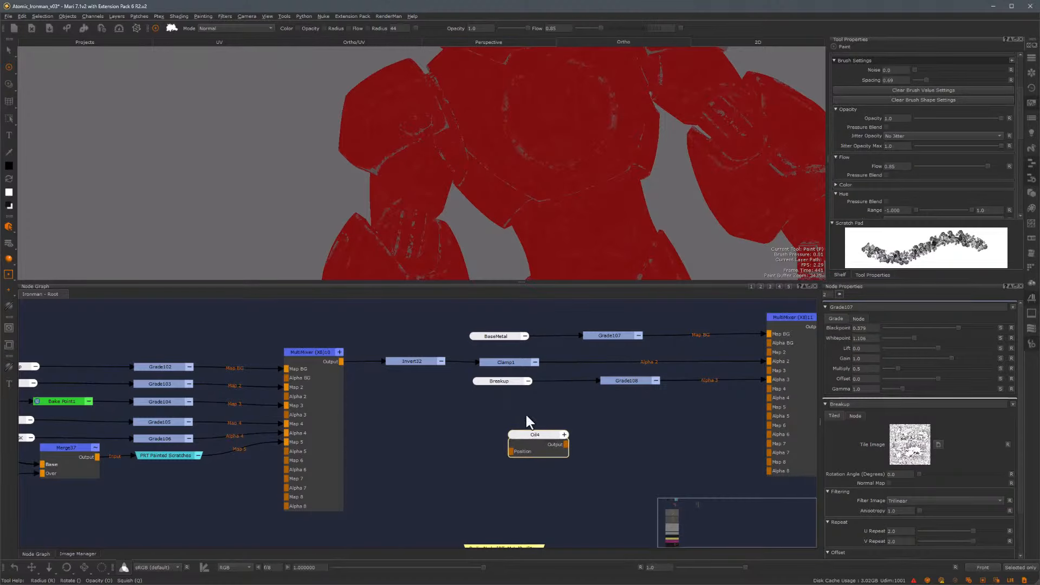
left_click_drag(543, 418, 773, 388)
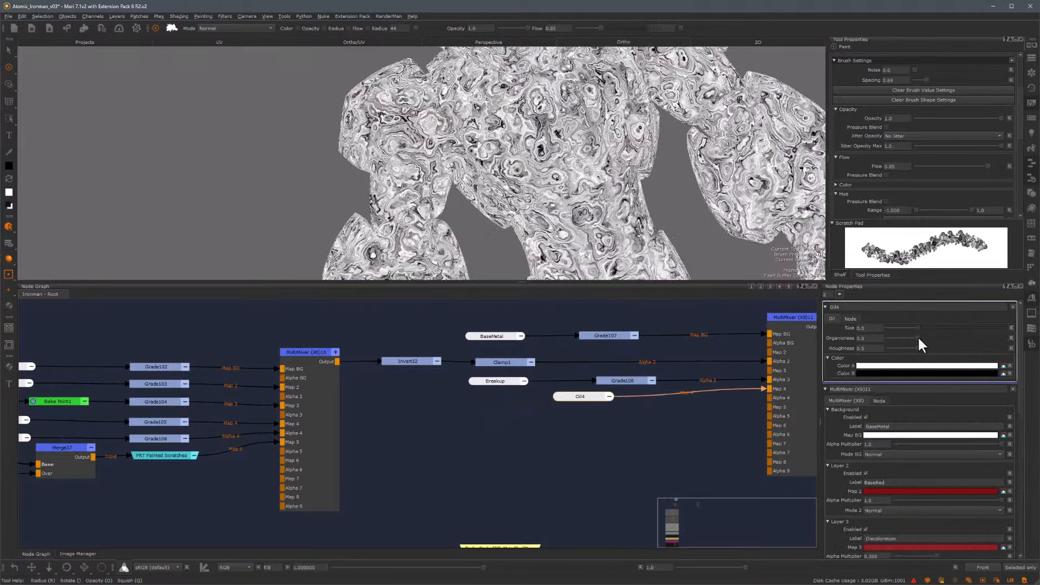
Adjust the Oil node's Organicness and set its Color B to a dark red
left_click_drag(919, 339, 894, 348)
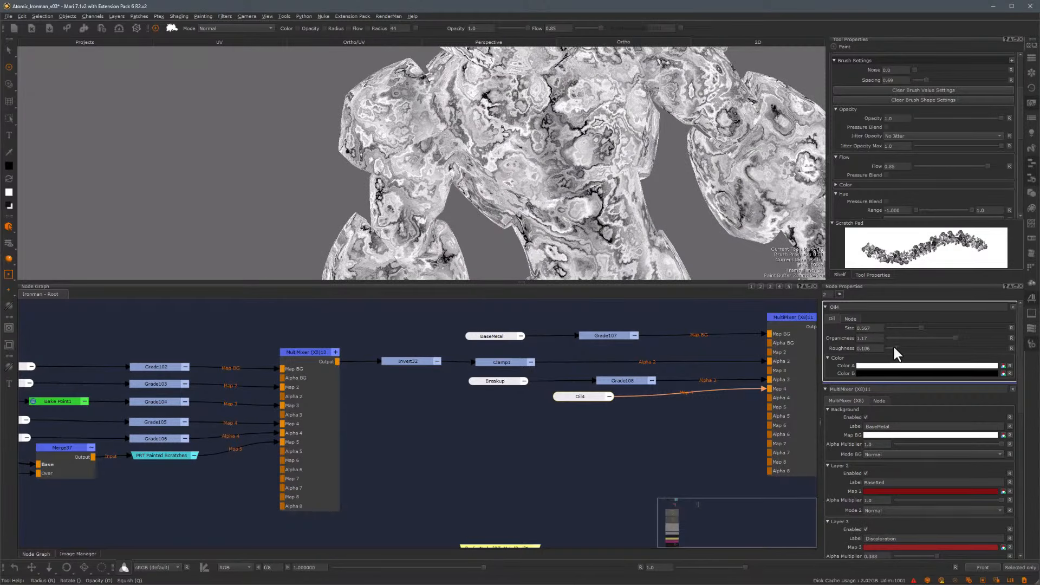
left_click(910, 374)
left_click(724, 185)
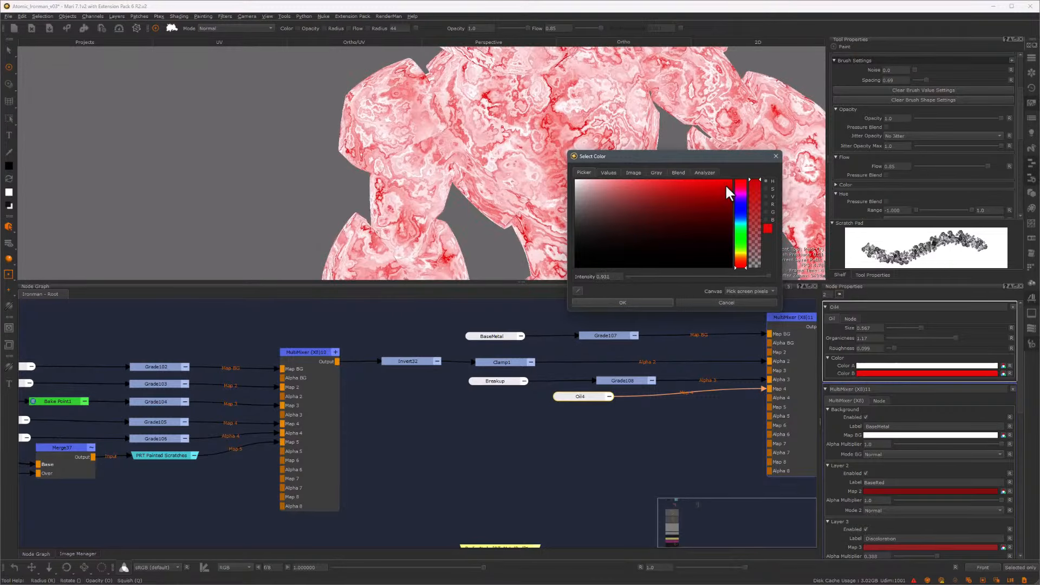
left_click_drag(726, 191, 728, 206)
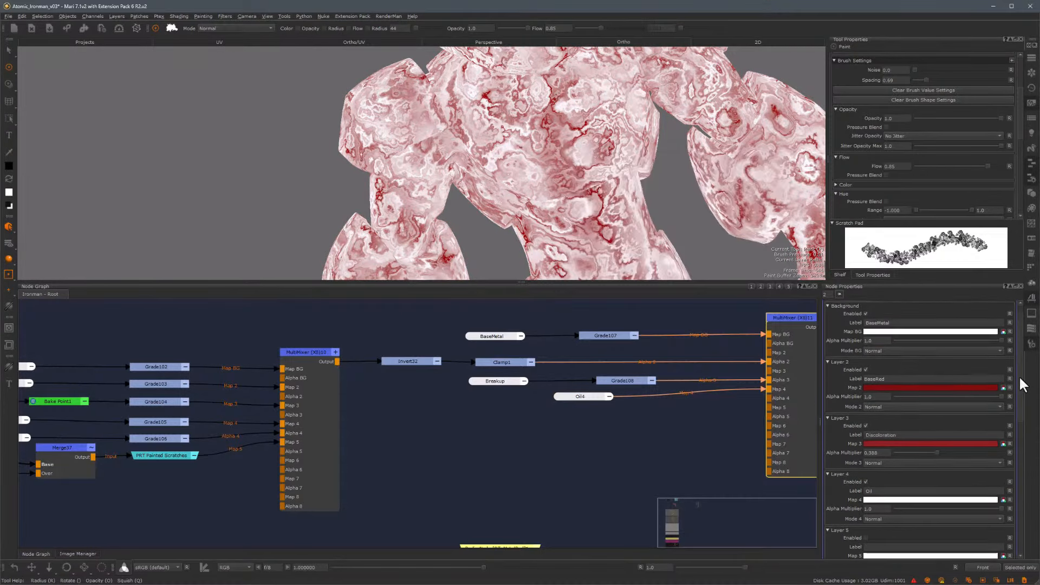
Set Layer 4's blend mode to Overlay and its Alpha Multiplier to 0.1
scroll(972, 433, "down", 2)
left_click(945, 458)
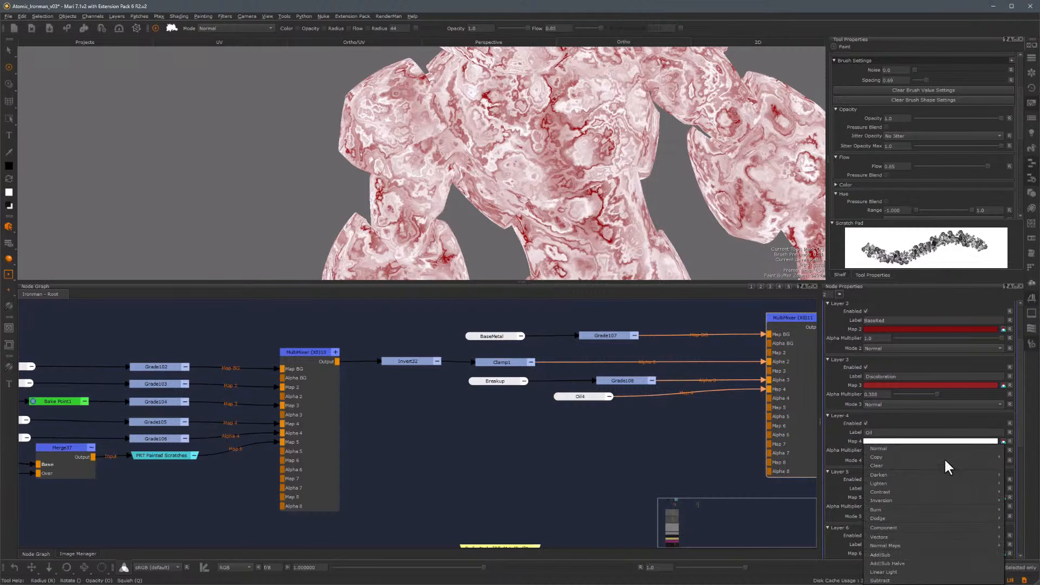
left_click(1020, 509)
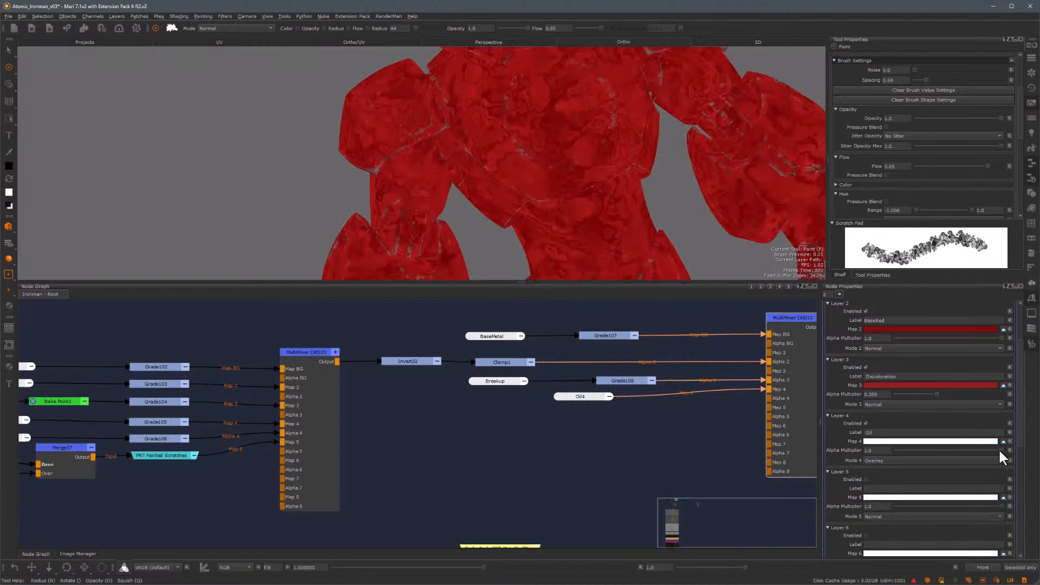
left_click_drag(905, 450, 903, 449)
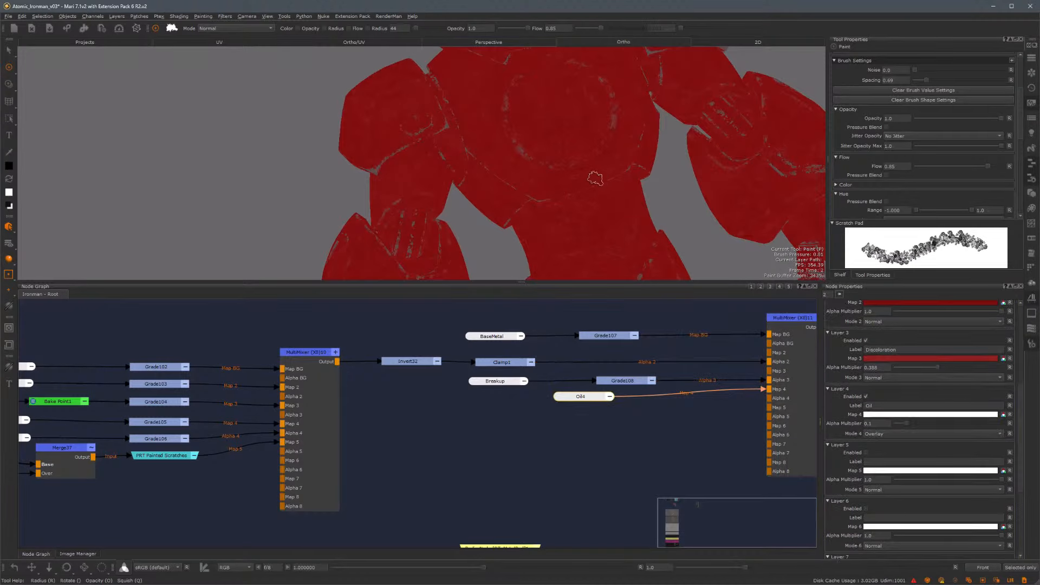
right_click_drag(596, 178, 450, 172, "alt")
left_click_drag(451, 172, 486, 163, "alt")
mouse_move(514, 171)
left_mouse_down("alt")
mouse_move(518, 186)
mouse_move(481, 210)
mouse_move(504, 195)
mouse_move(504, 210)
left_mouse_up("alt")
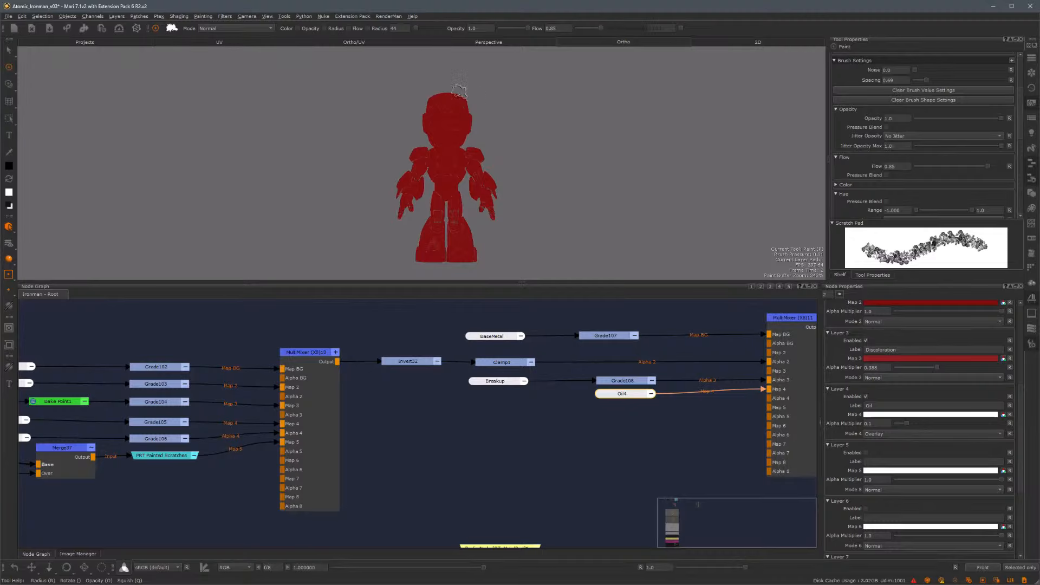
left_click(10, 85)
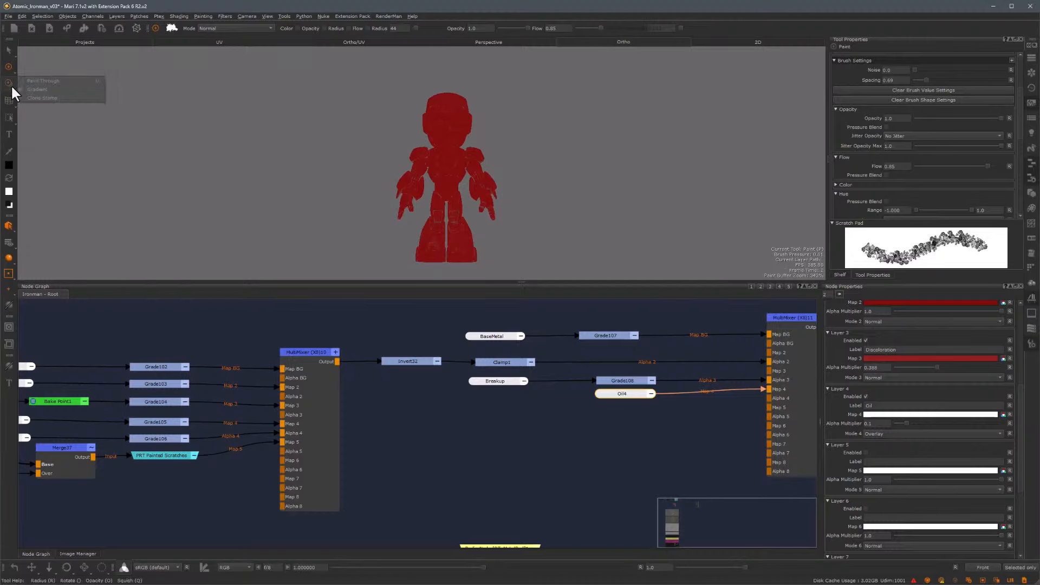
left_click(7, 81)
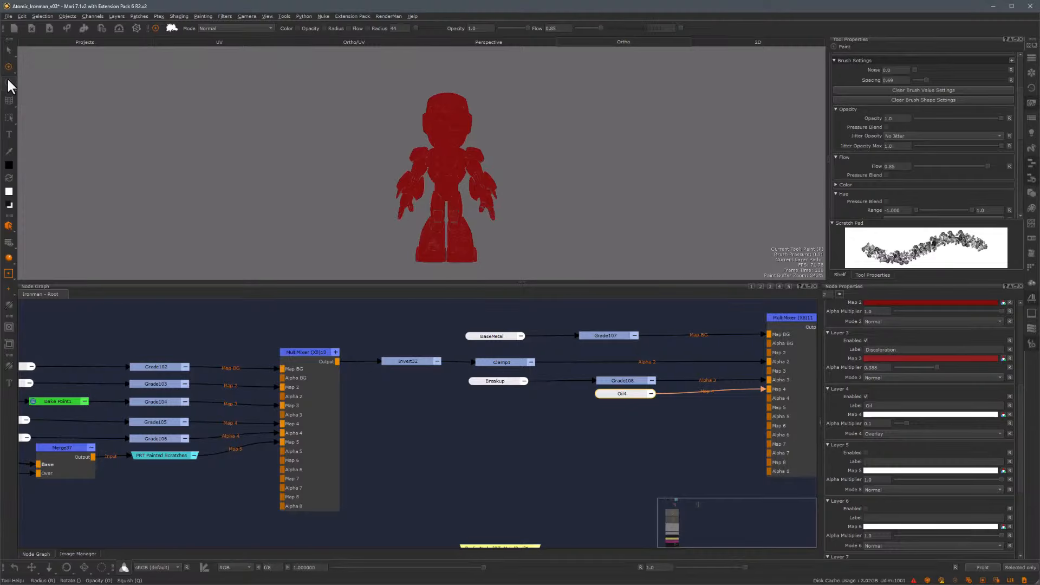
left_click(9, 66)
Paste a Directional Gradient node and connect it to the MultiMixer's Map 5 input
left_click(526, 425)
key("ctrl+v")
left_click_drag(589, 429, 771, 408)
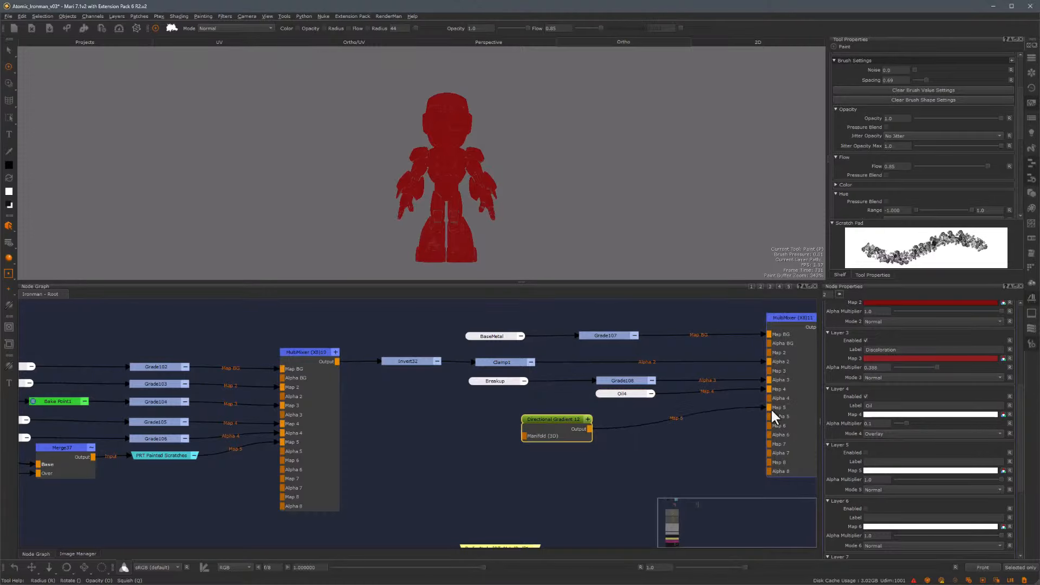
Reposition the Directional Gradient node, then set Layer 5's blend mode to Multiply and its Alpha Multiplier to 0.1
left_click_drag(571, 415, 596, 408)
left_click(634, 416)
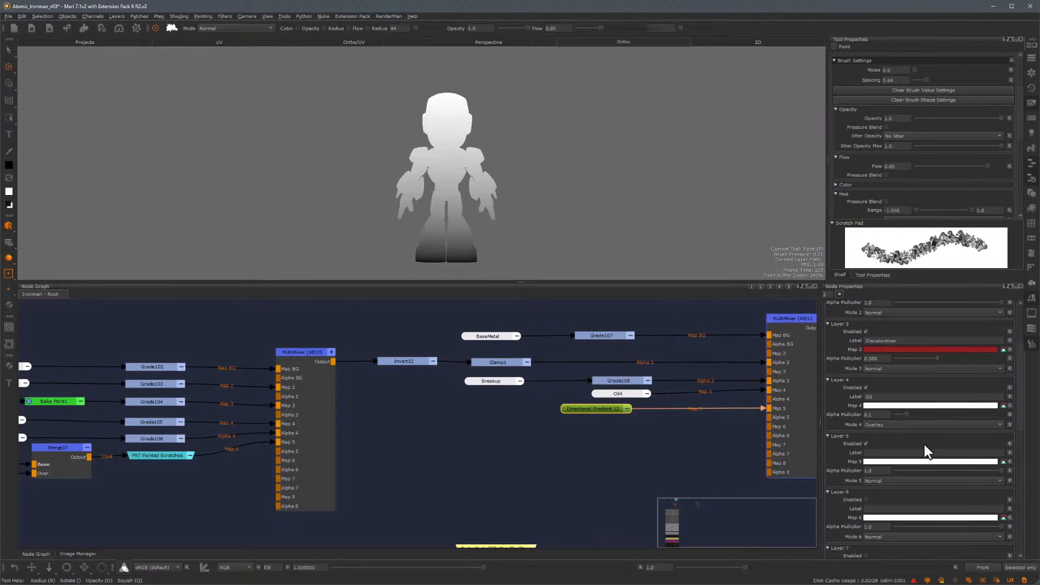
left_click(905, 479)
left_click(905, 490)
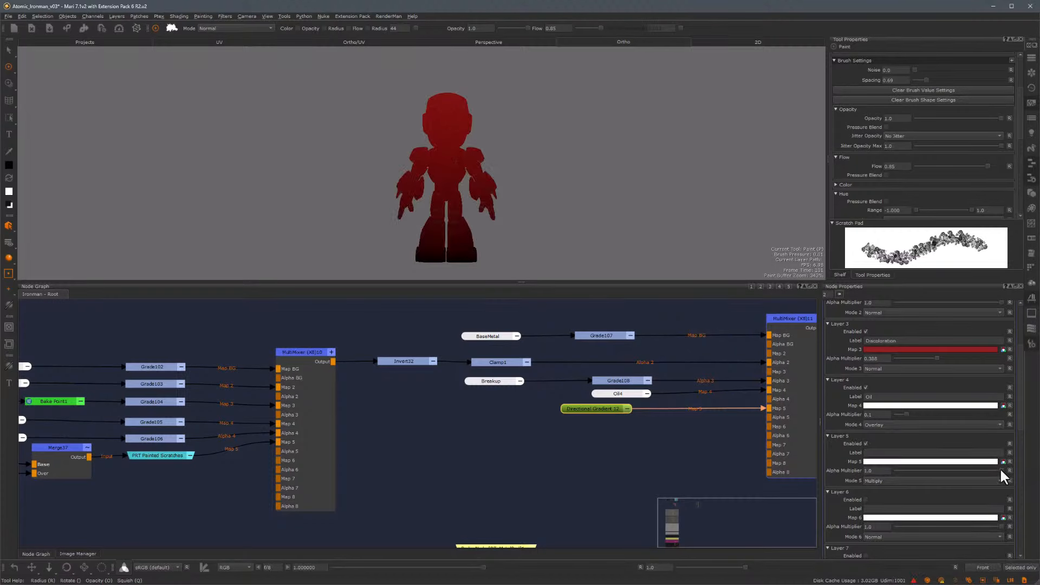
left_click_drag(1000, 469, 906, 475)
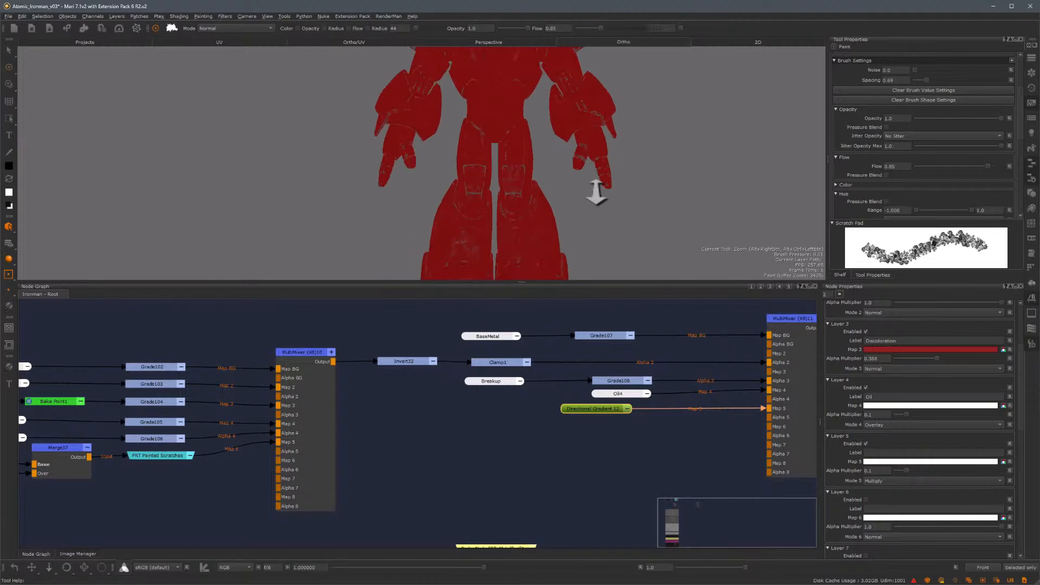
Orbit and zoom around the model in the viewport to examine how the gradient layer affects it
right_click_drag(597, 196, 510, 189, "alt")
middle_click_drag(510, 189, 496, 121, "alt")
mouse_move(496, 122)
left_mouse_down("alt")
mouse_move(543, 114)
mouse_move(540, 158)
left_mouse_up("alt")
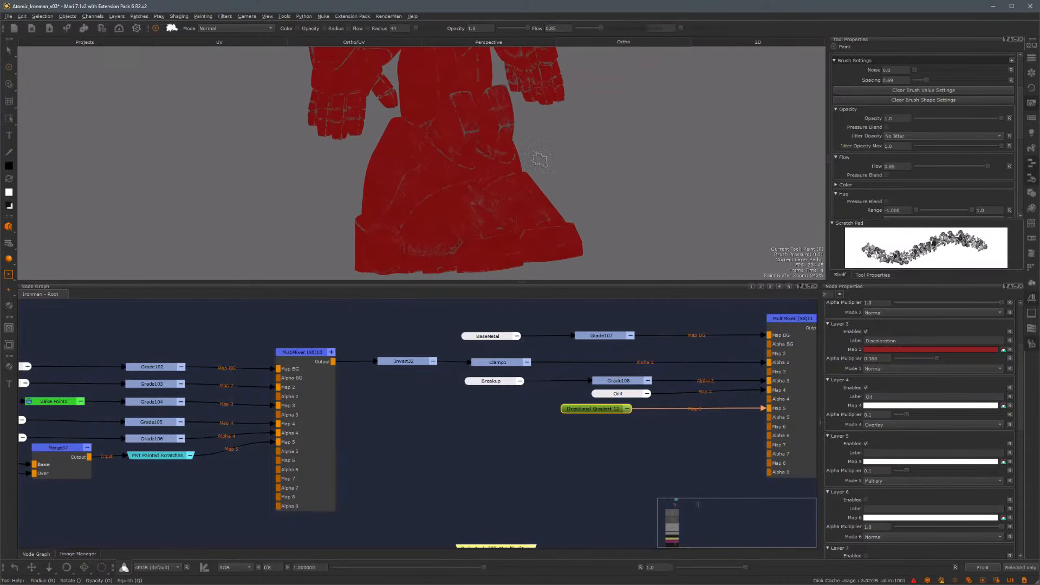
right_click_drag(593, 190, 490, 89, "alt")
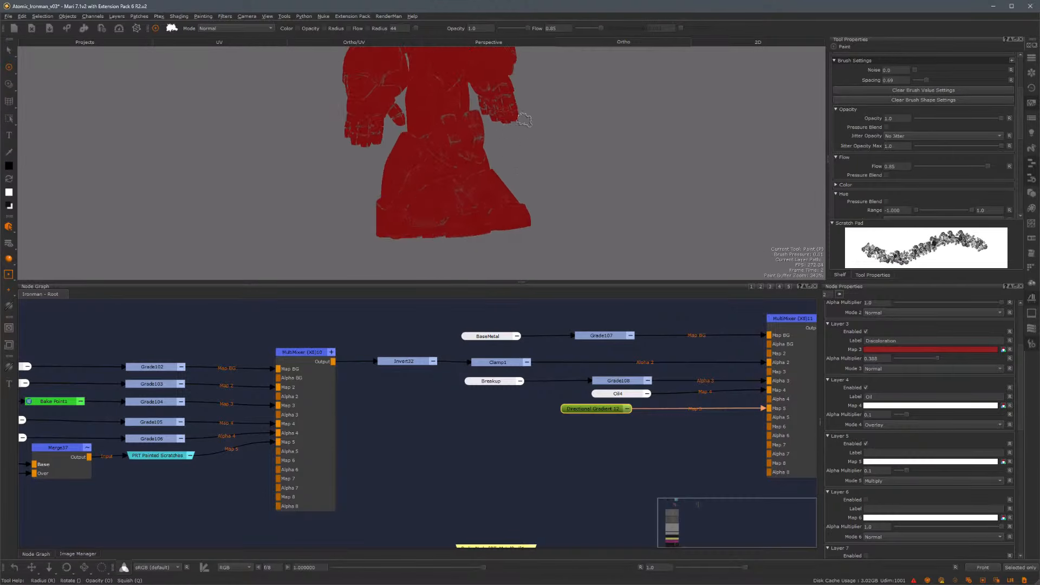
middle_click_drag(491, 90, 477, 154, "alt")
left_click_drag(477, 153, 411, 185, "alt")
right_click_drag(461, 187, 388, 170, "alt")
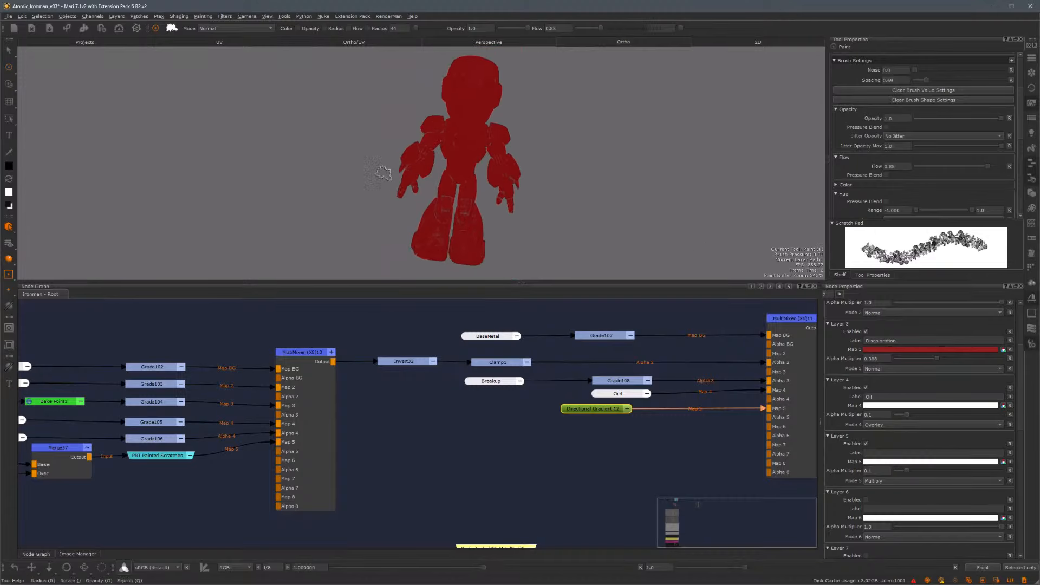
middle_click_drag(388, 169, 433, 181, "alt")
left_click_drag(443, 184, 600, 170, "alt")
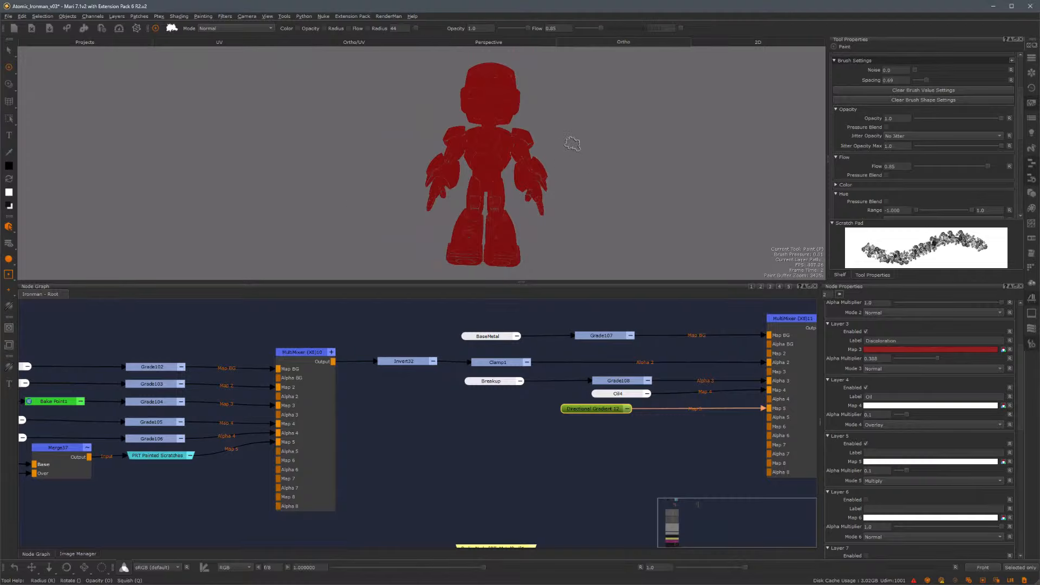